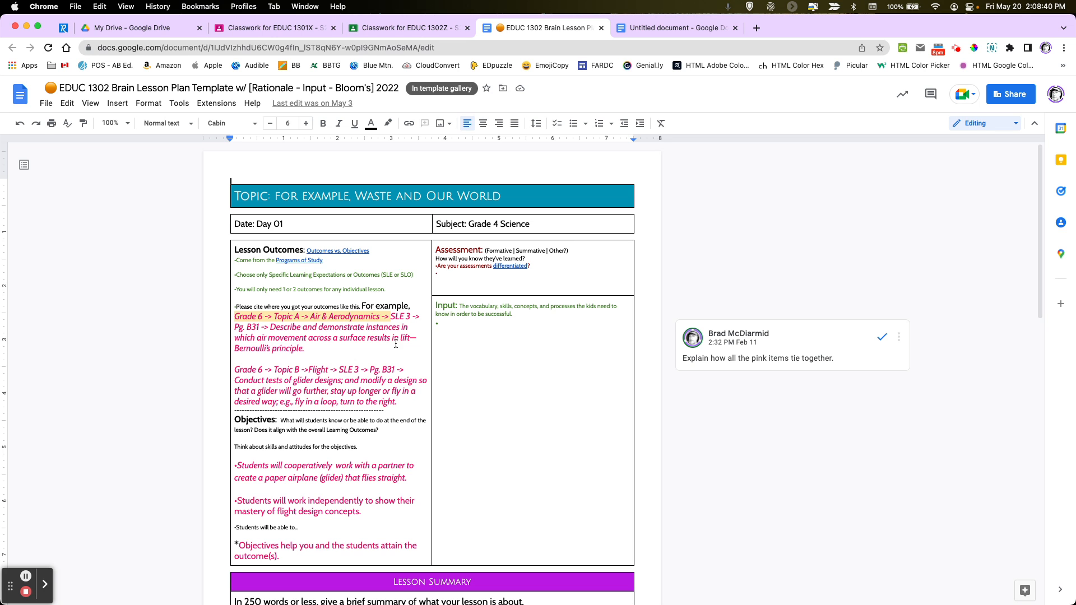
- Look through the EDUC 1302 lesson plan template, and rename the blank untitled document as Lesson Plan Template
scroll(472, 443, down, 5)
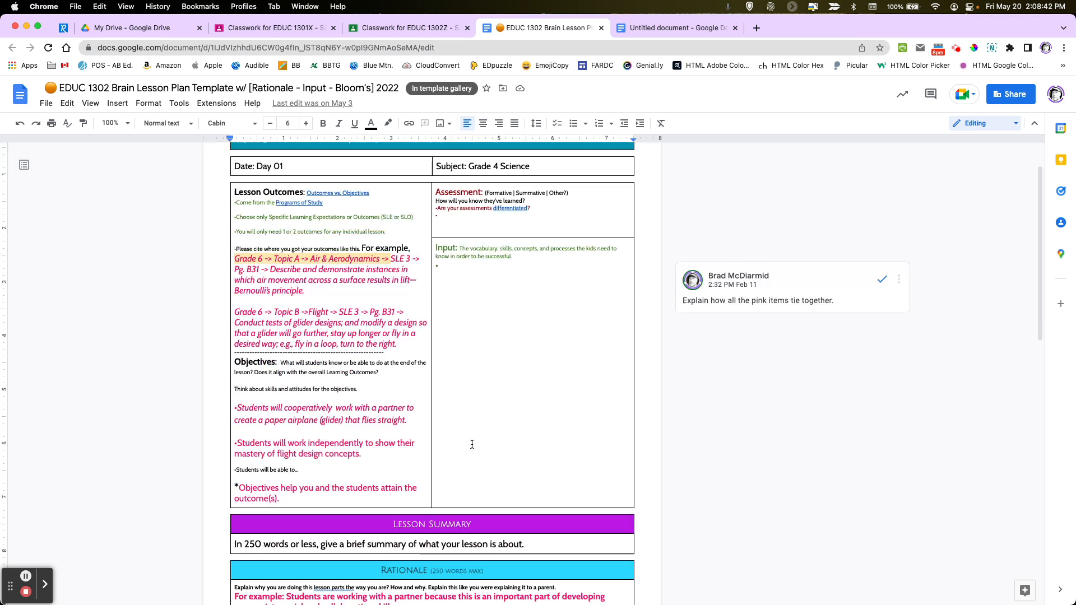
scroll(471, 444, down, 9)
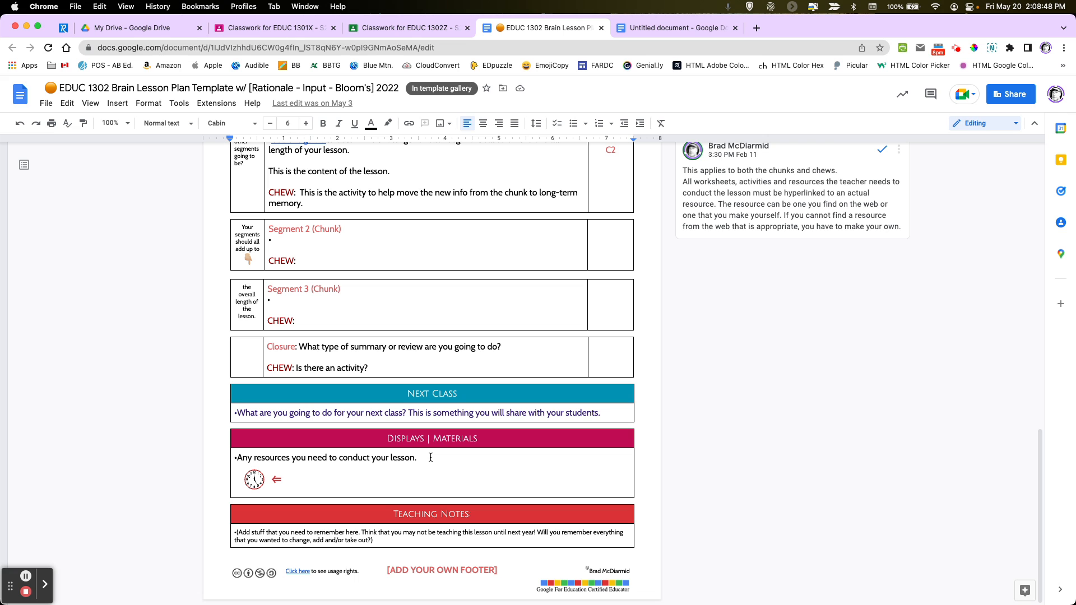
scroll(442, 462, up, 20)
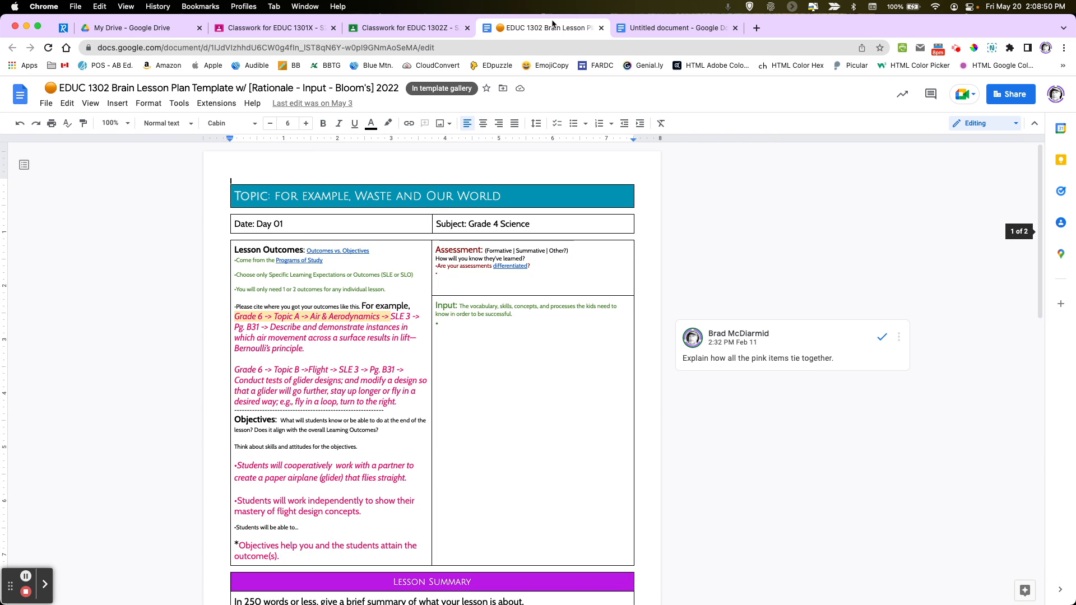
click(683, 28)
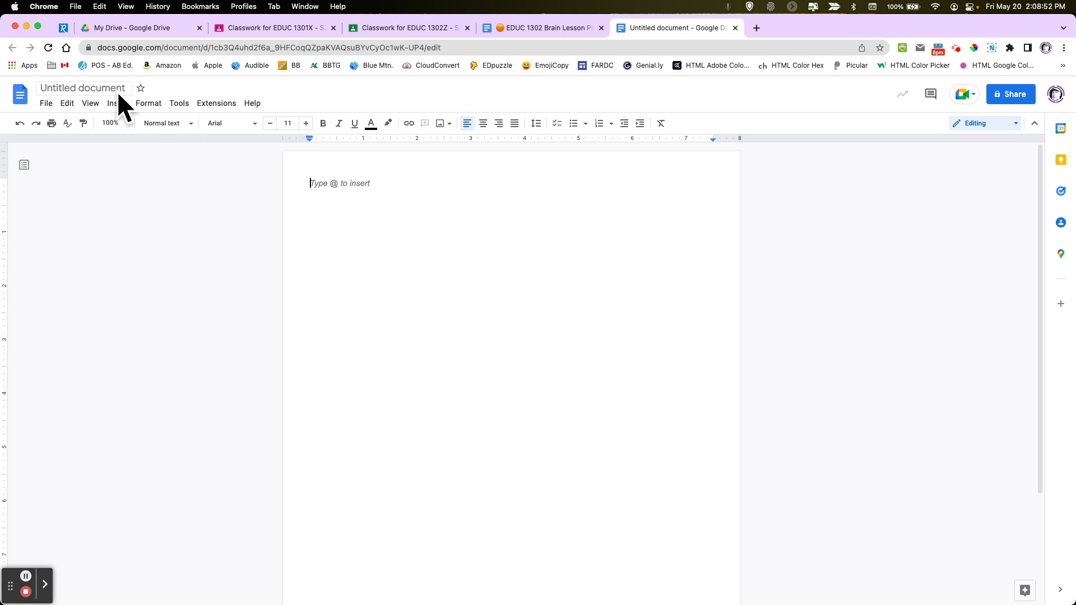
click(50, 87)
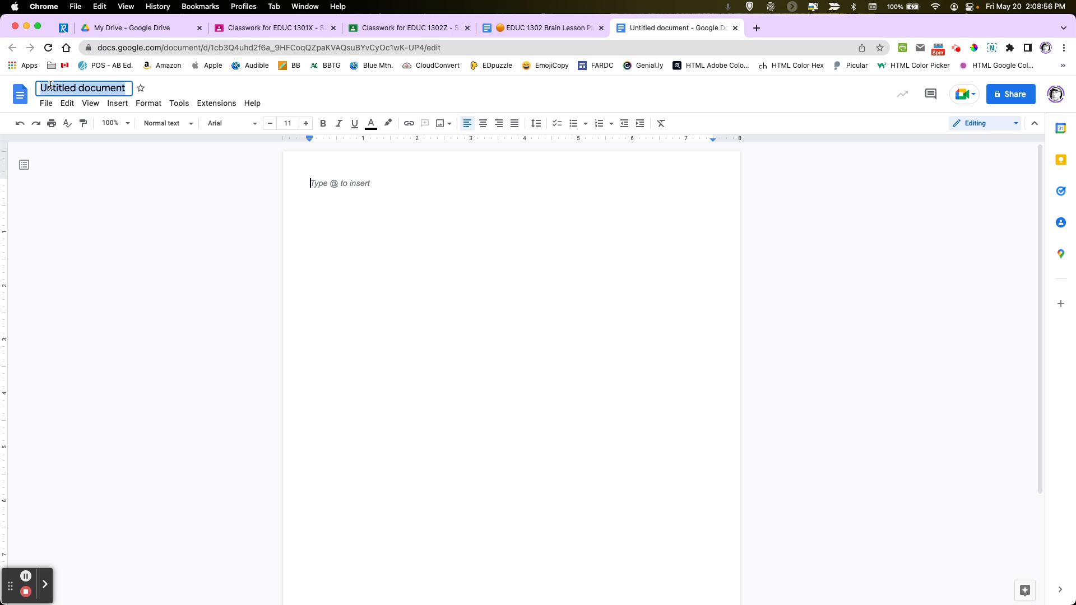
text(Lesson Plan Template)
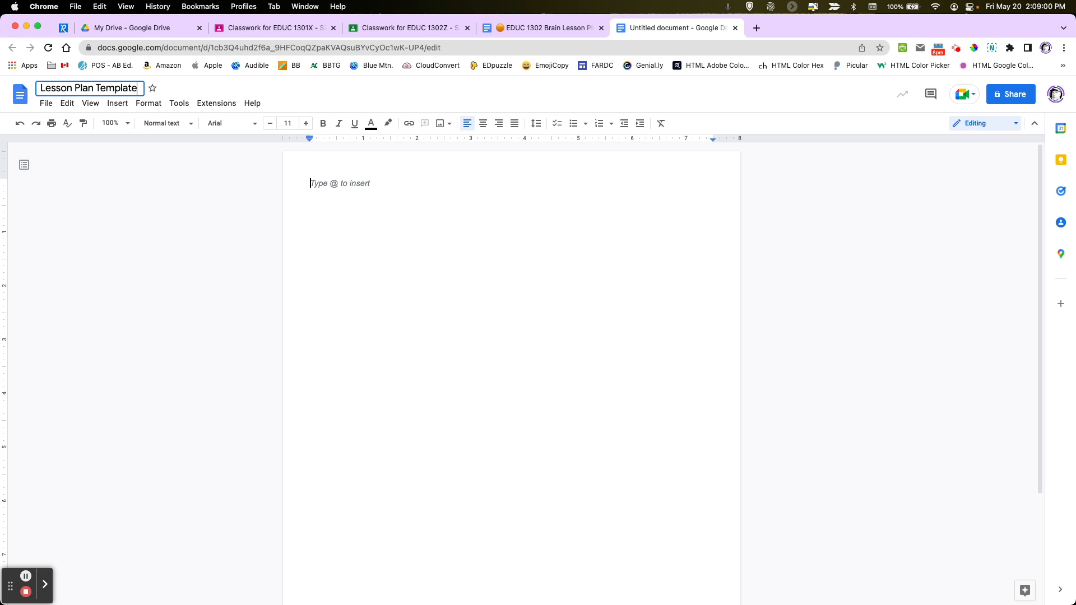
key(Return)
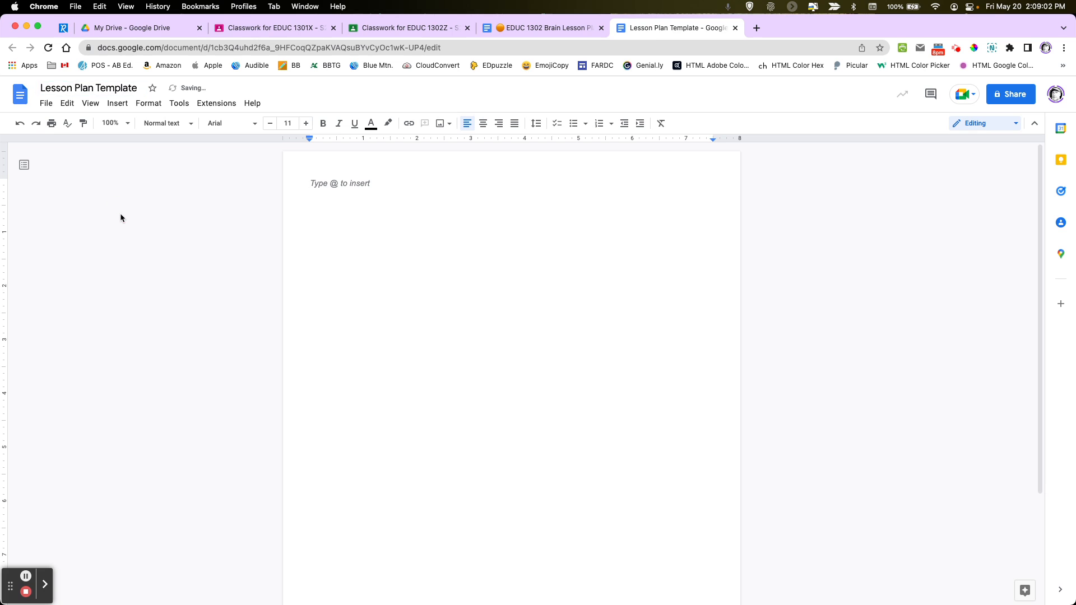
- Set the document's link sharing so that anyone with the link has Viewer access
click(1010, 94)
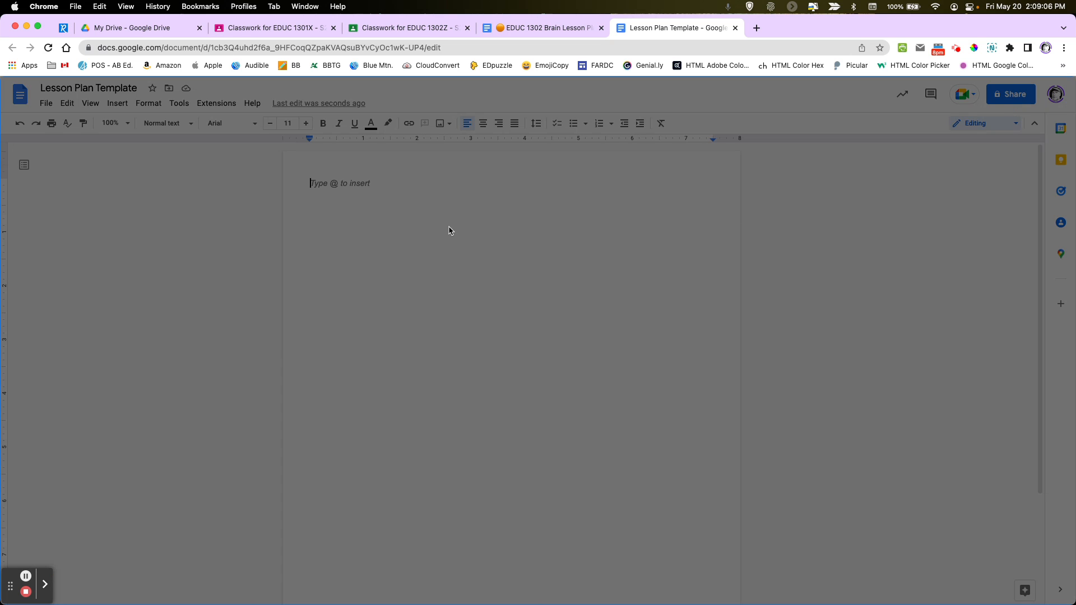
click(441, 433)
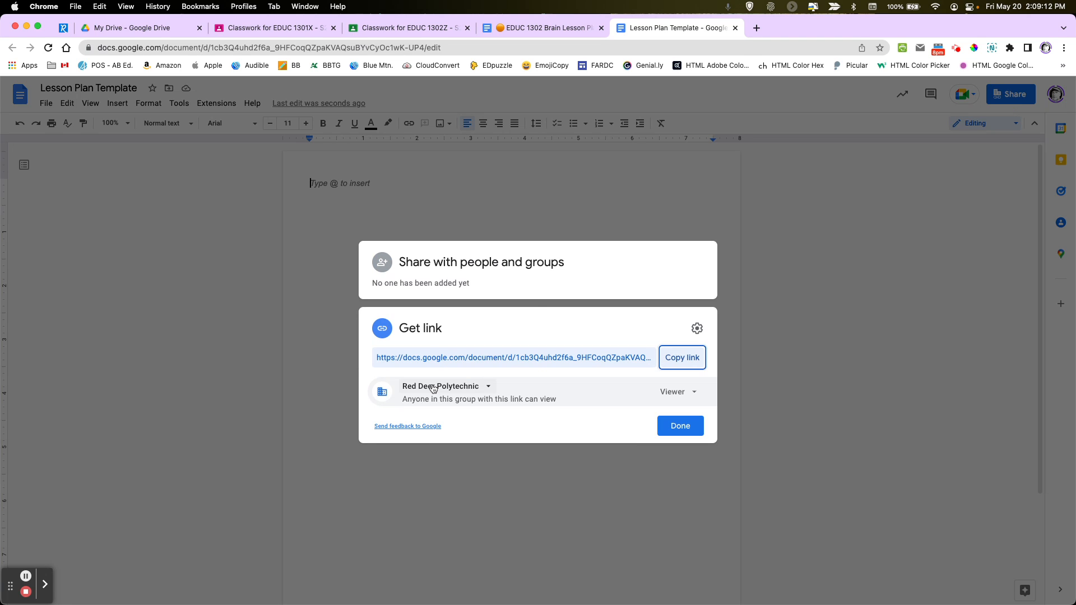
click(433, 388)
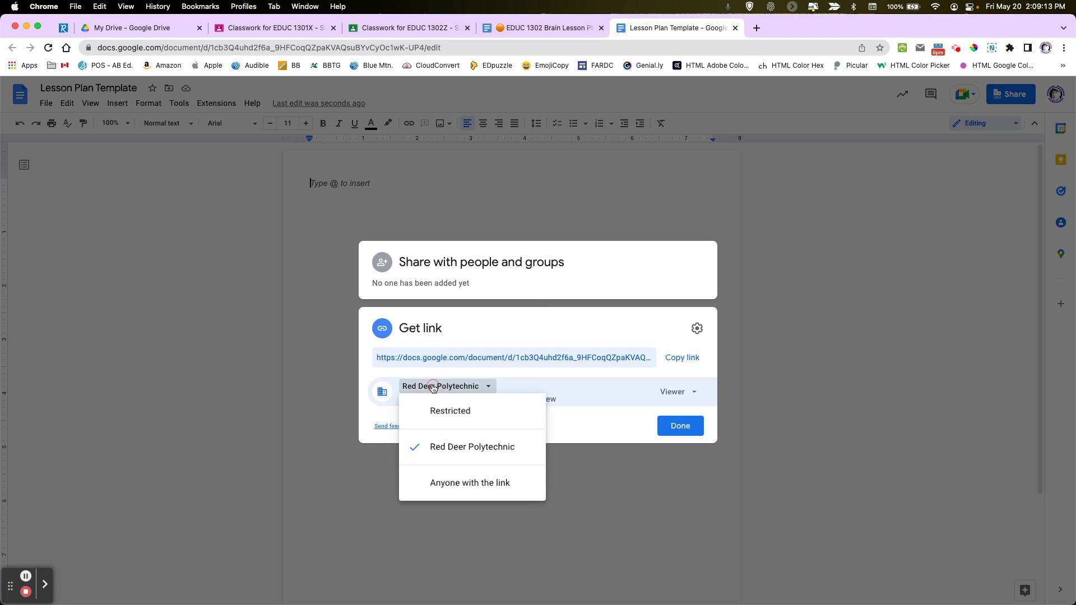
click(459, 485)
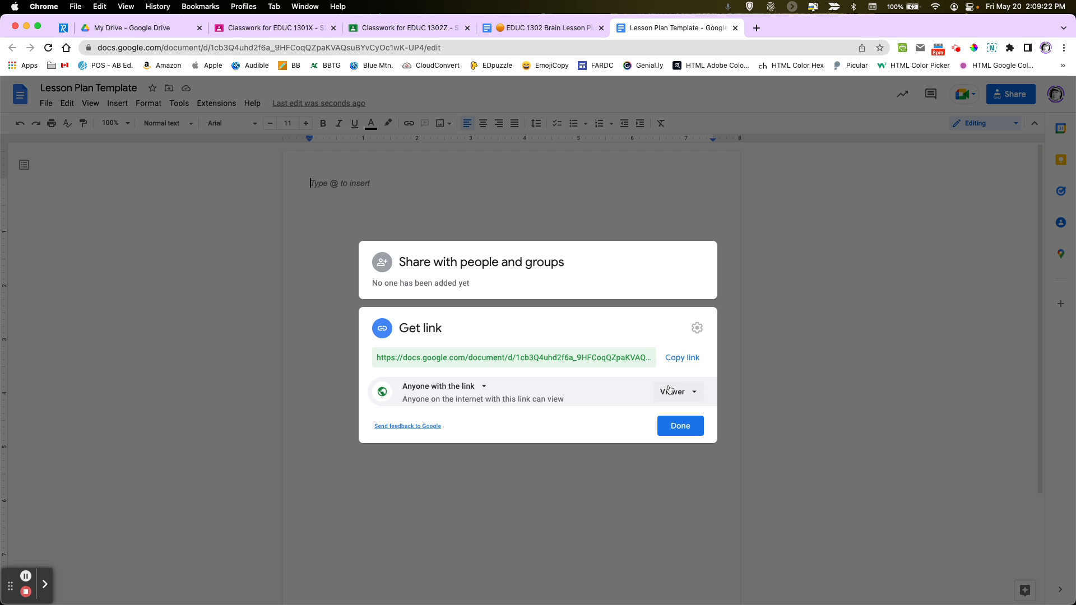
click(693, 430)
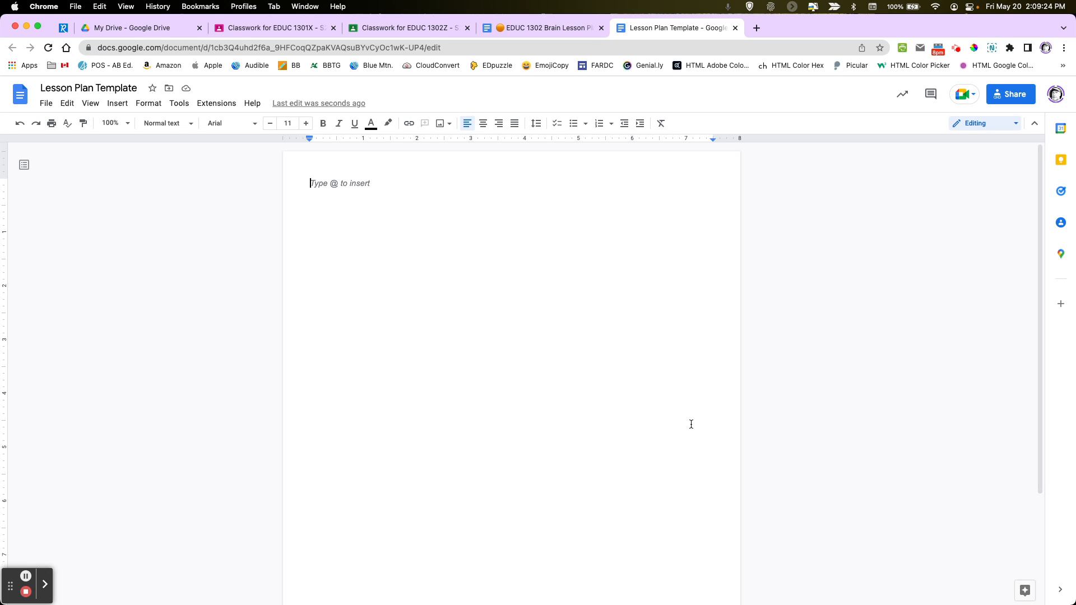
- Check the page setup for 0.5-inch margins on all sides with portrait Letter paper, and accept it
click(44, 103)
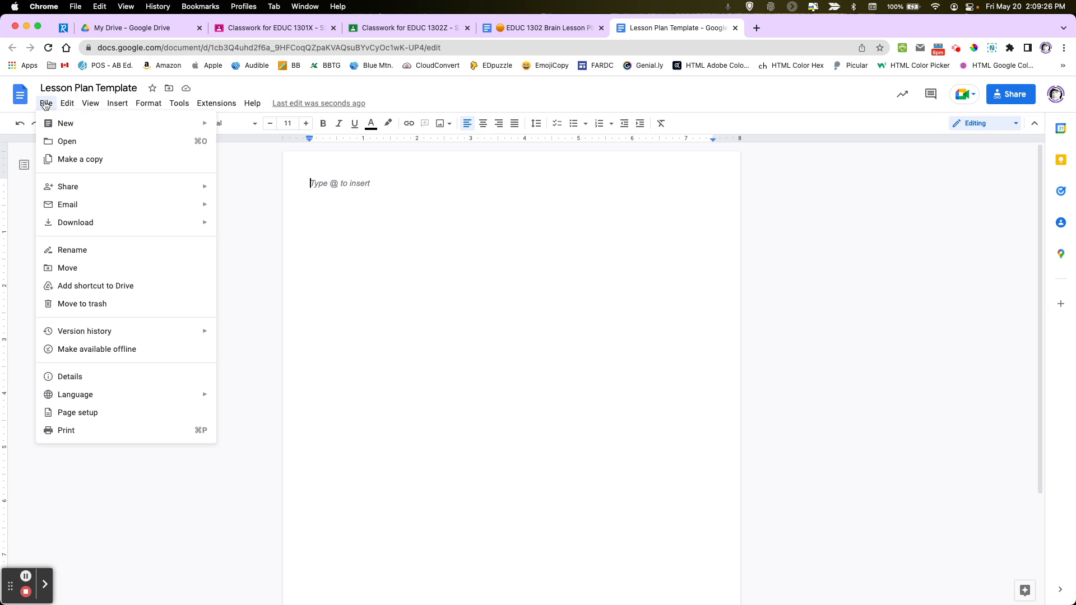
click(79, 414)
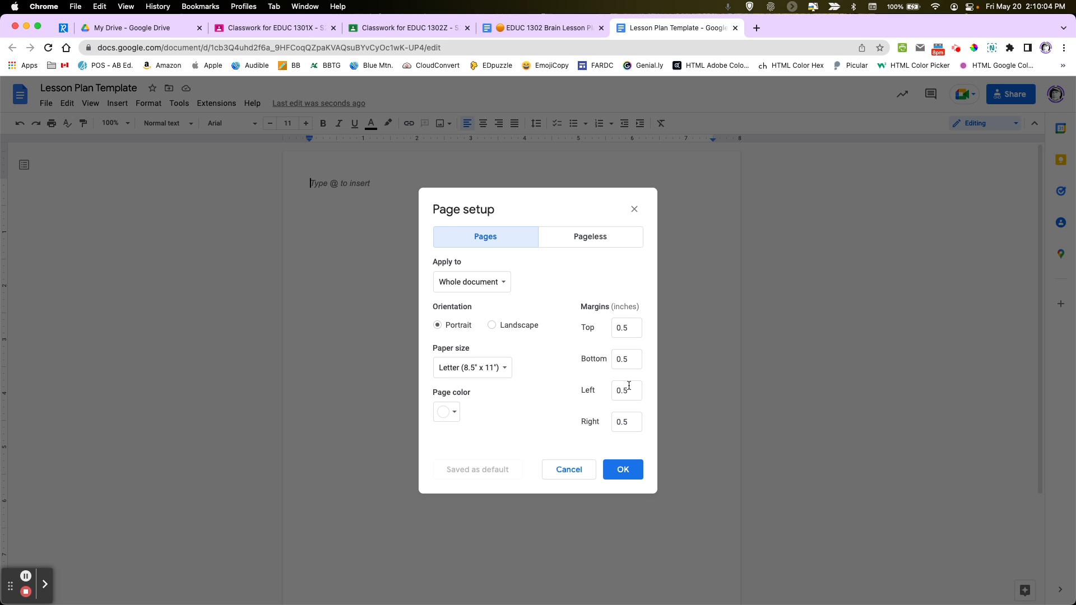
click(628, 468)
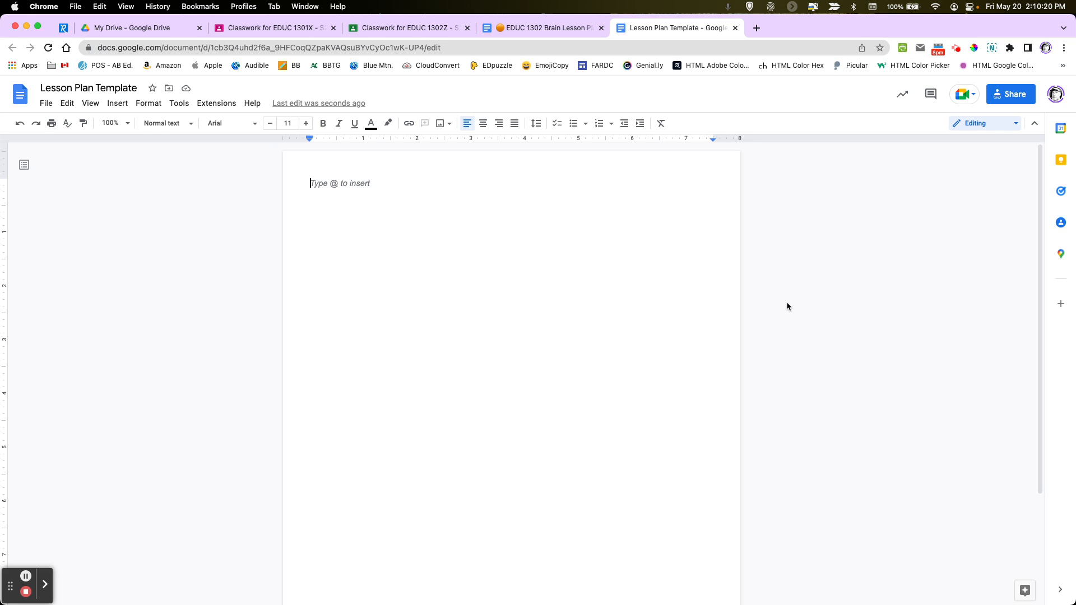
- Check the table layout in the EDUC 1302 template, and insert a 1 x 1 table containing "Topic:" in Lesson Plan Template
click(537, 30)
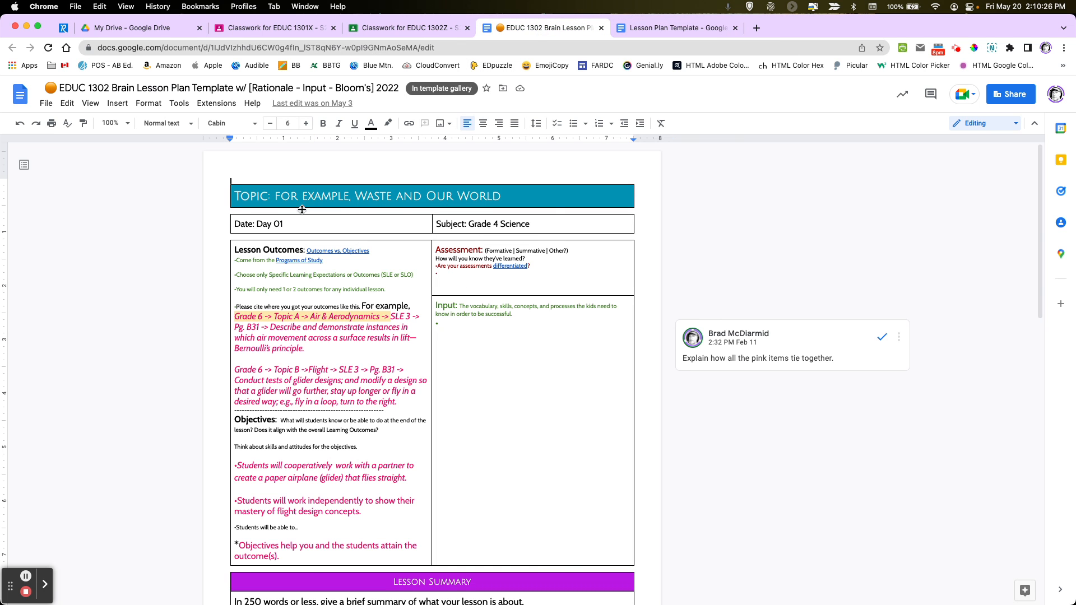
scroll(528, 258, down, 6)
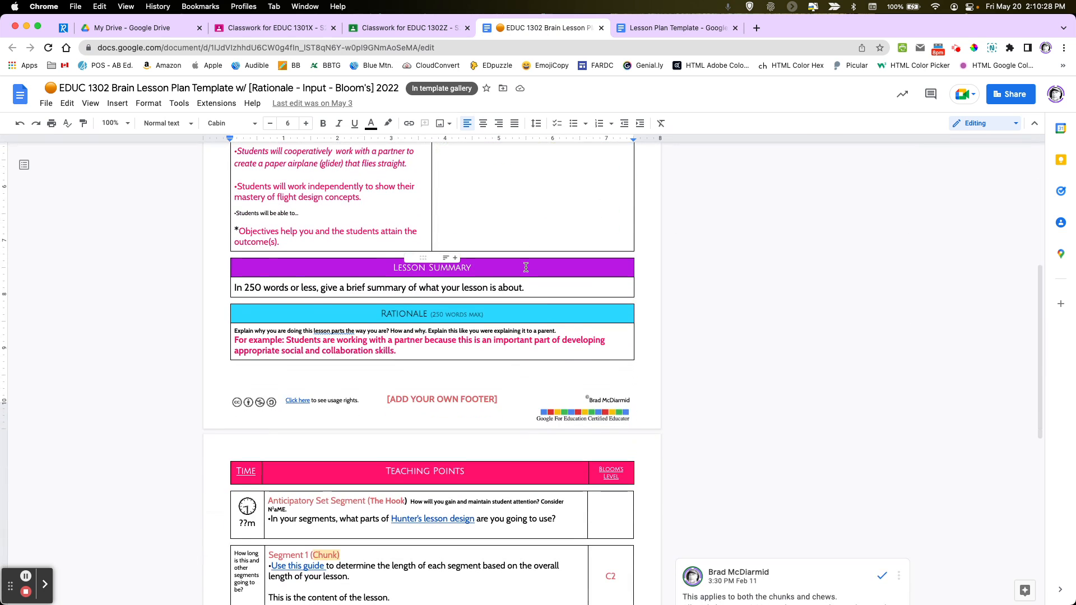
click(682, 29)
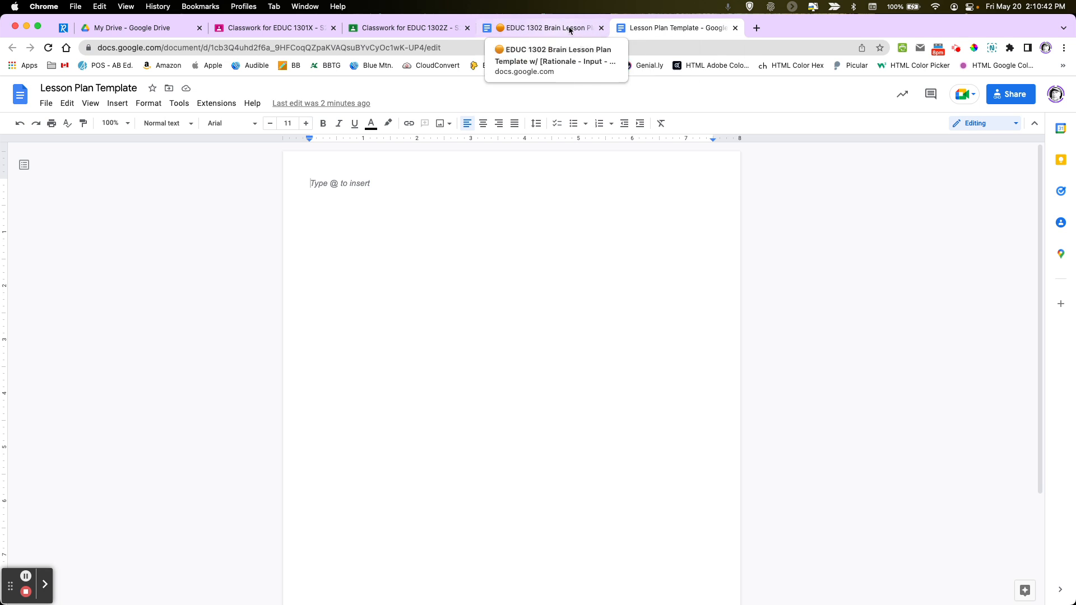
click(539, 30)
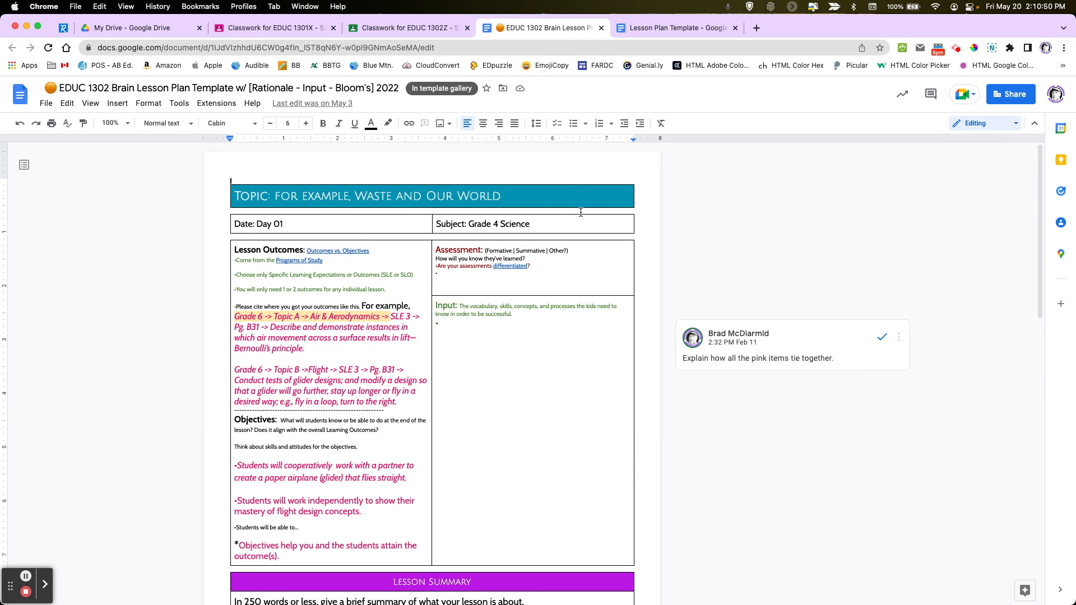
click(636, 28)
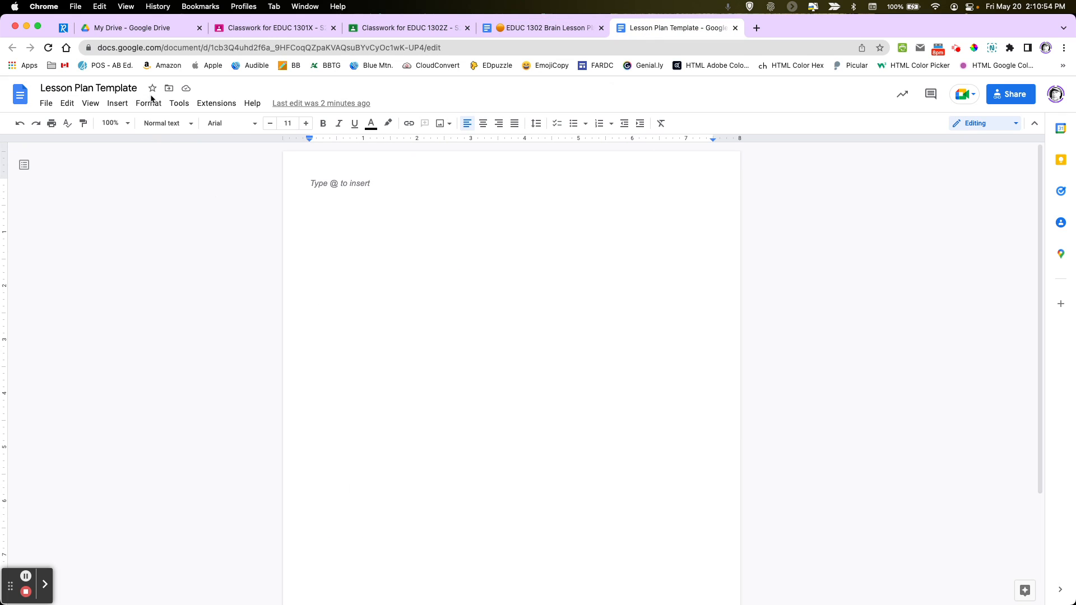
click(120, 105)
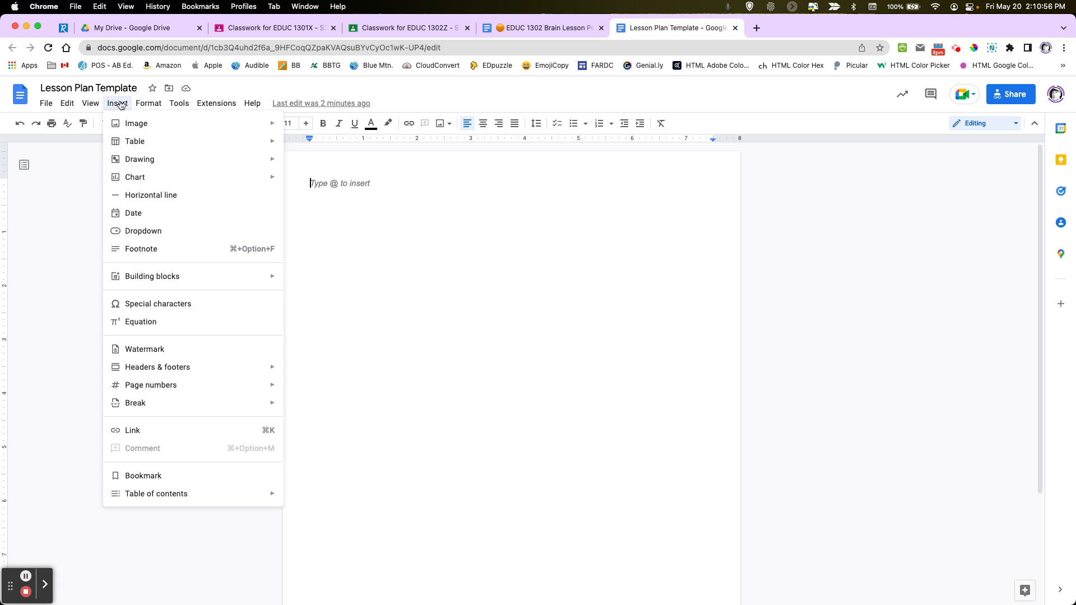
mouse_move(133, 141)
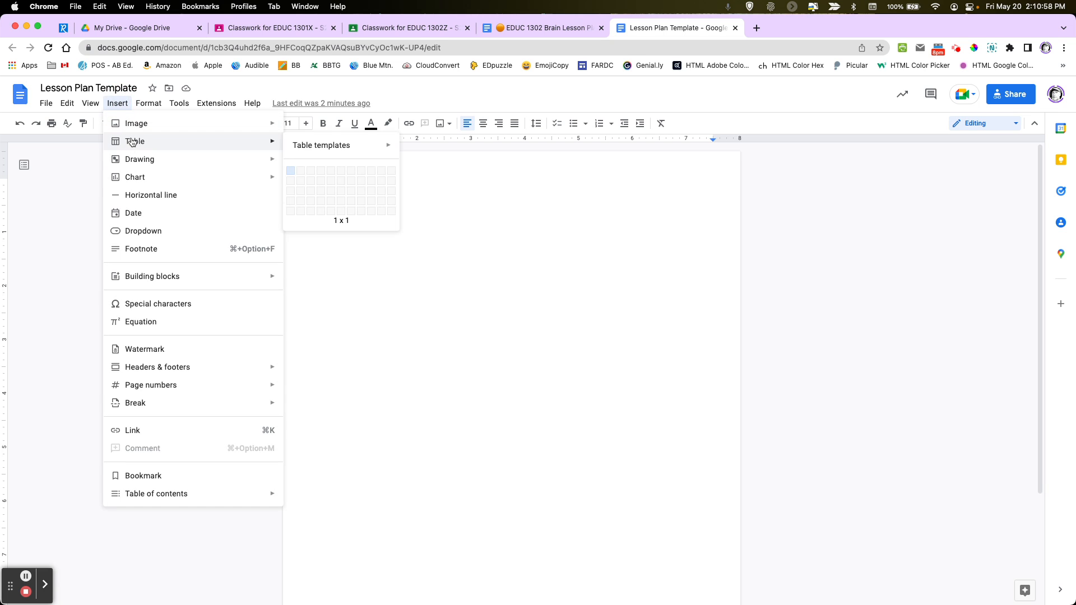
click(291, 171)
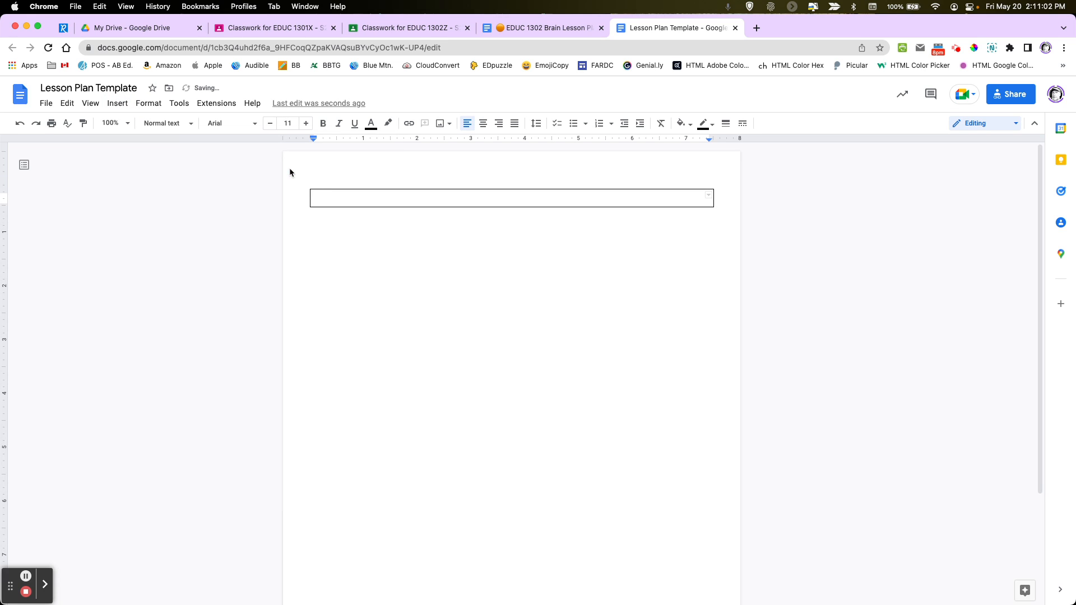
text(Topic:)
- Insert a one-row, two-column table below the Topic table, following the EDUC 1302 template
click(313, 220)
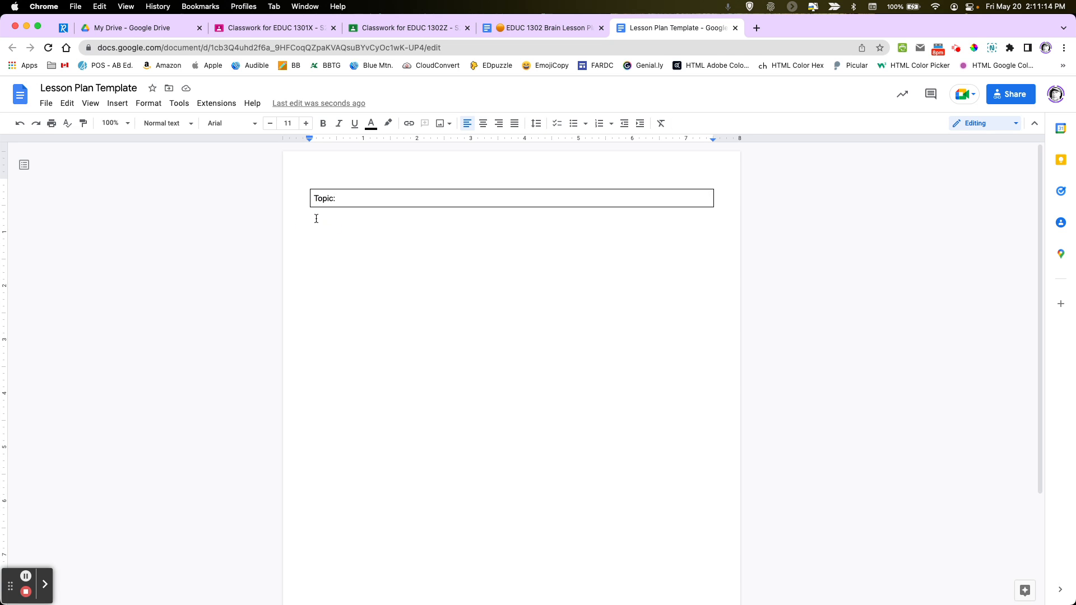
click(541, 27)
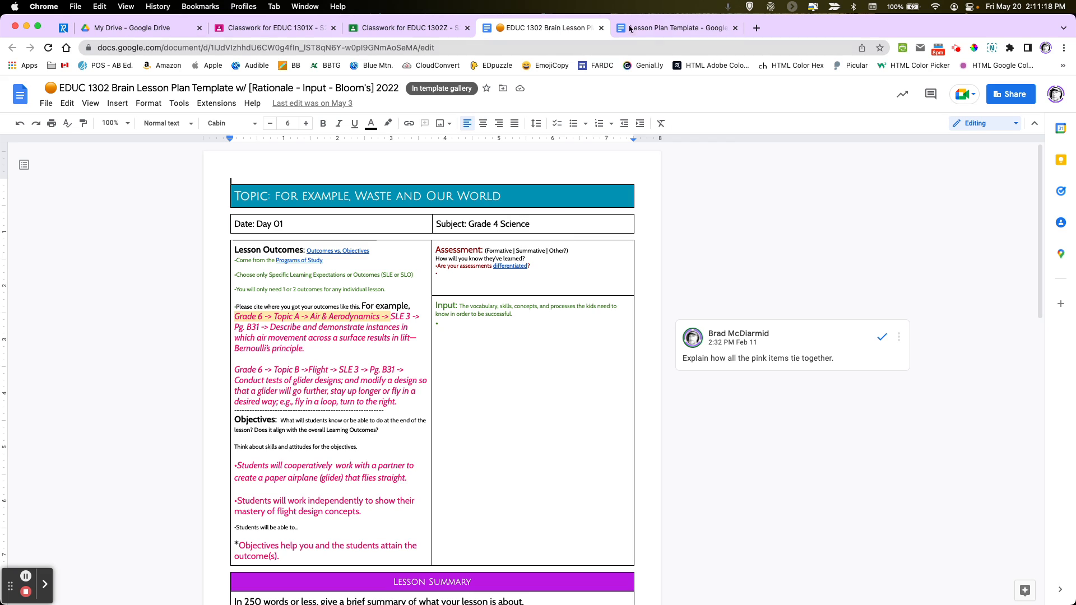
click(673, 32)
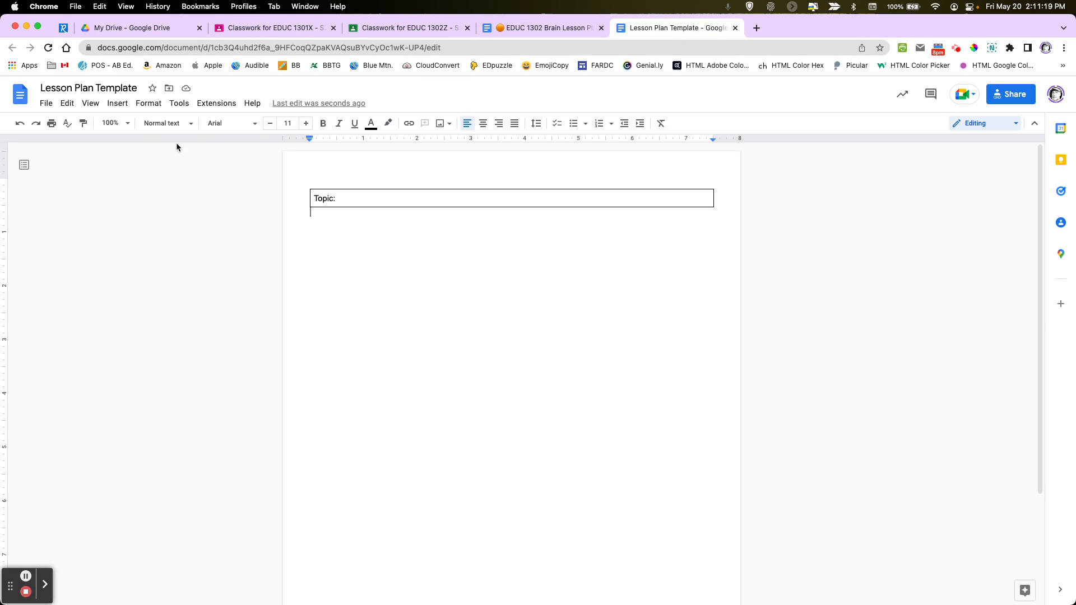
click(118, 103)
mouse_move(134, 141)
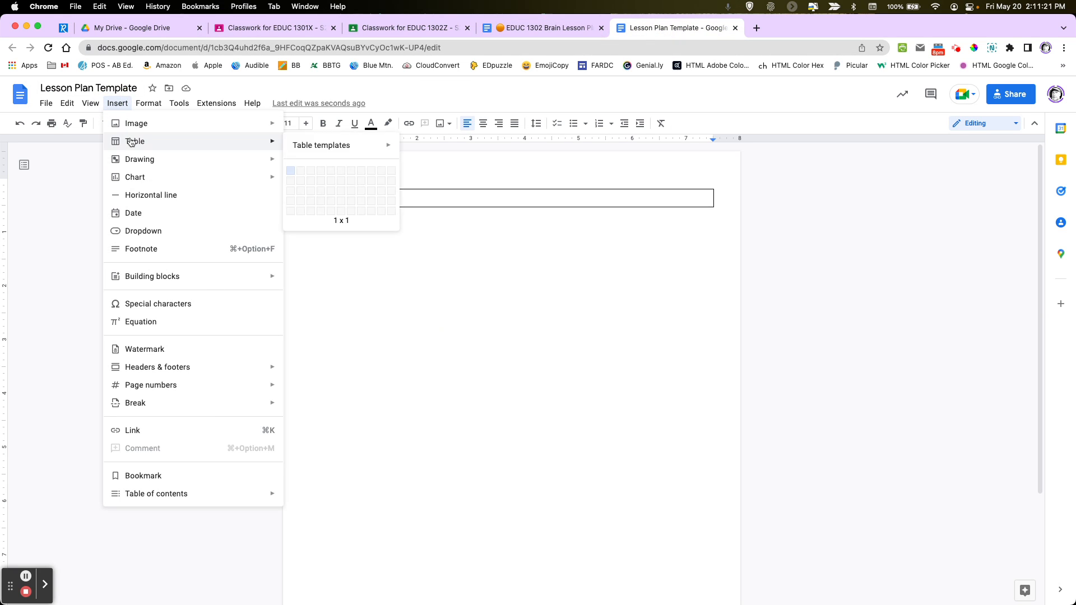
click(300, 169)
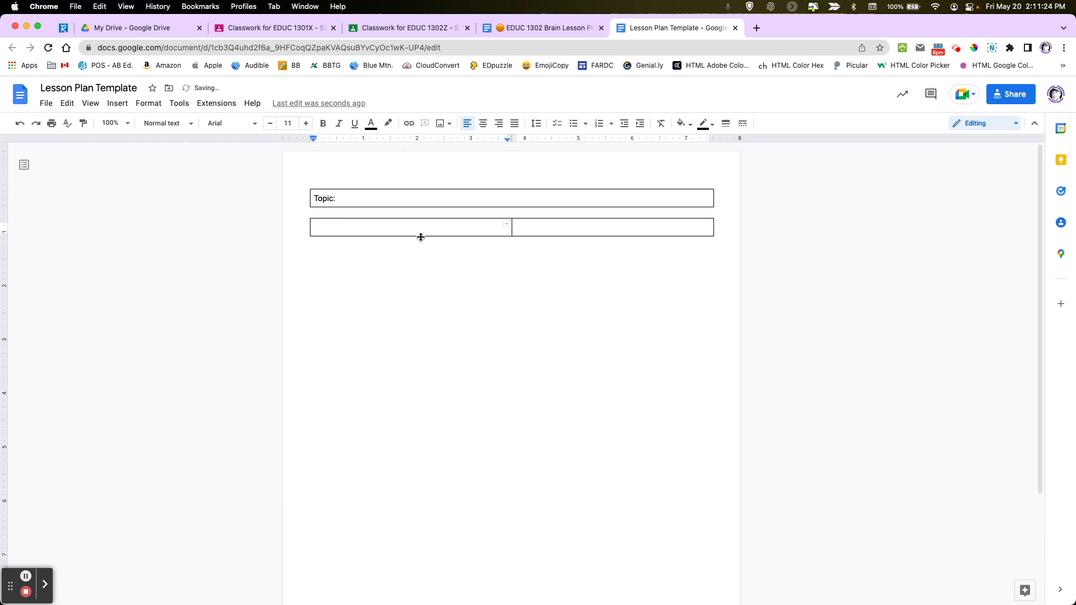
- Label the two cells of the second table "Date:" and "Subject:", as in the EDUC 1302 template
click(548, 29)
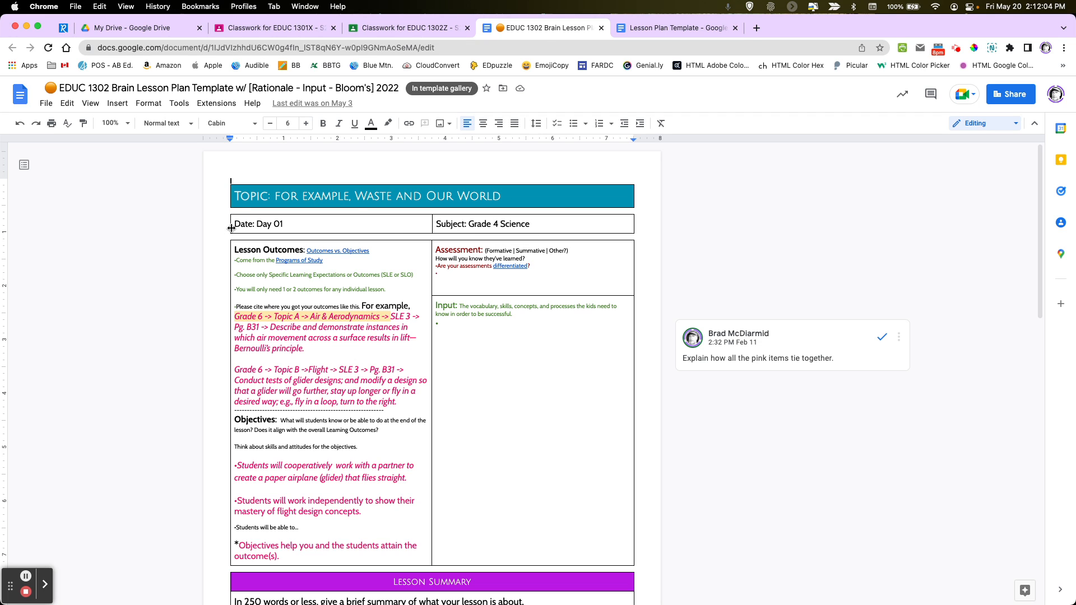
click(642, 28)
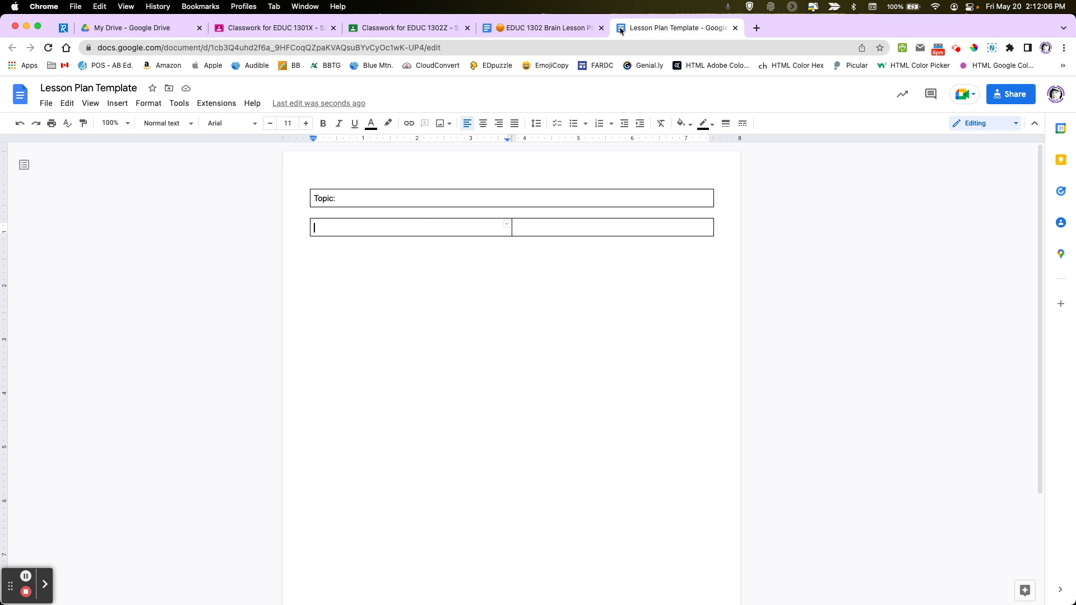
text(Date:)
key(Tab)
text(Subject)
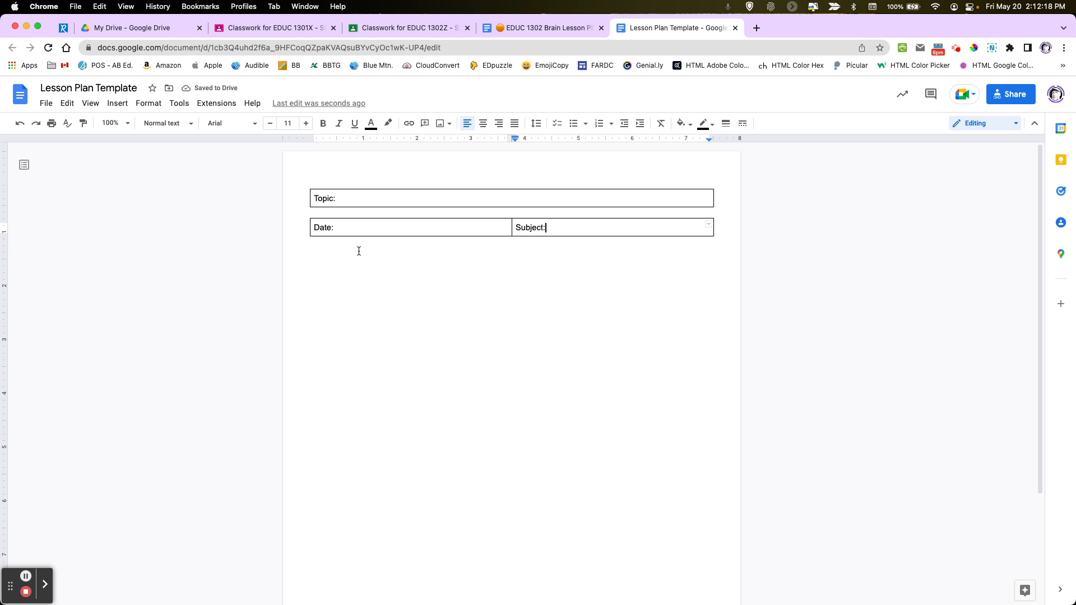
- Check the EDUC 1302 template's layout and insert a 2 x 2 table below the Date and Subject table in Lesson Plan Template
click(321, 254)
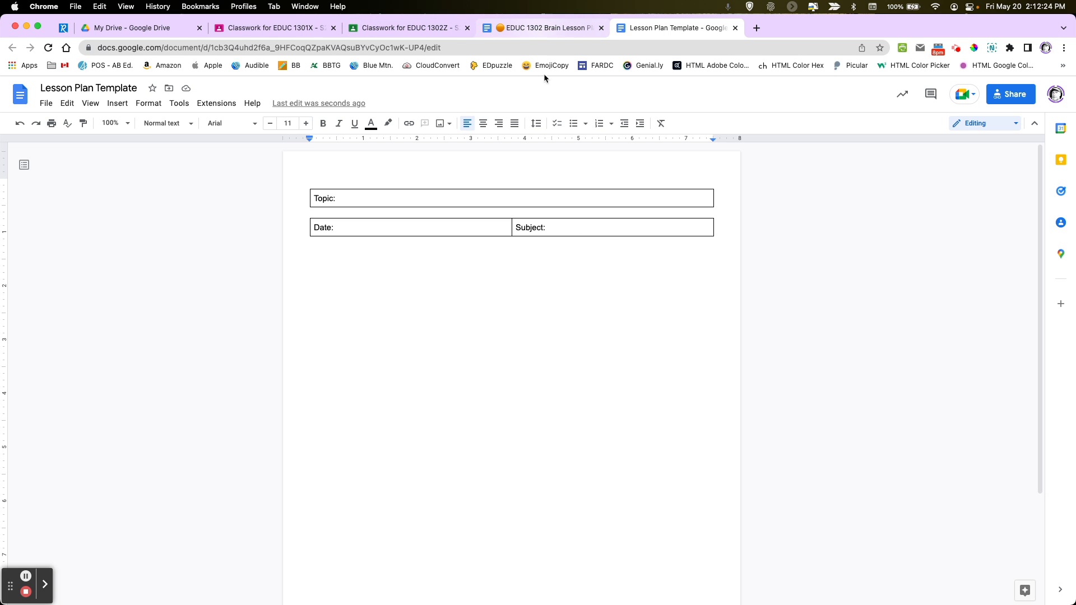
click(554, 28)
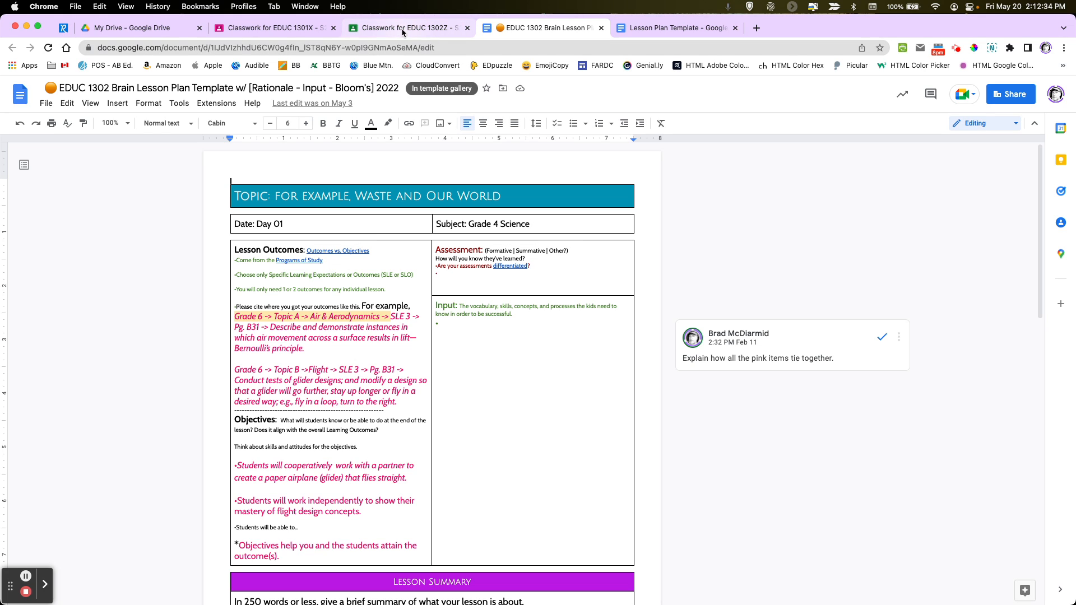
click(640, 29)
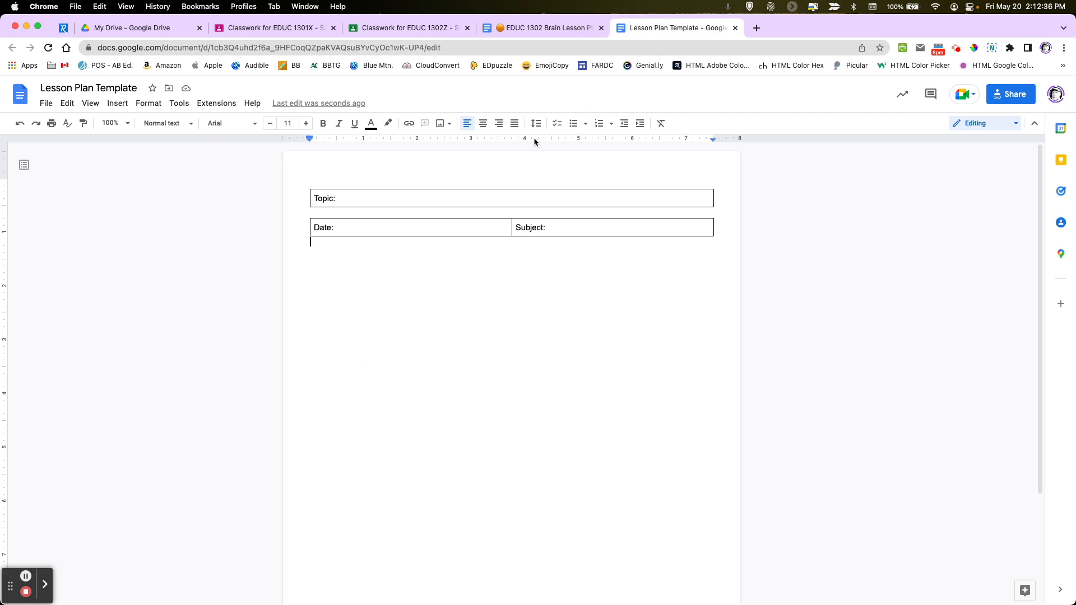
click(117, 103)
mouse_move(138, 150)
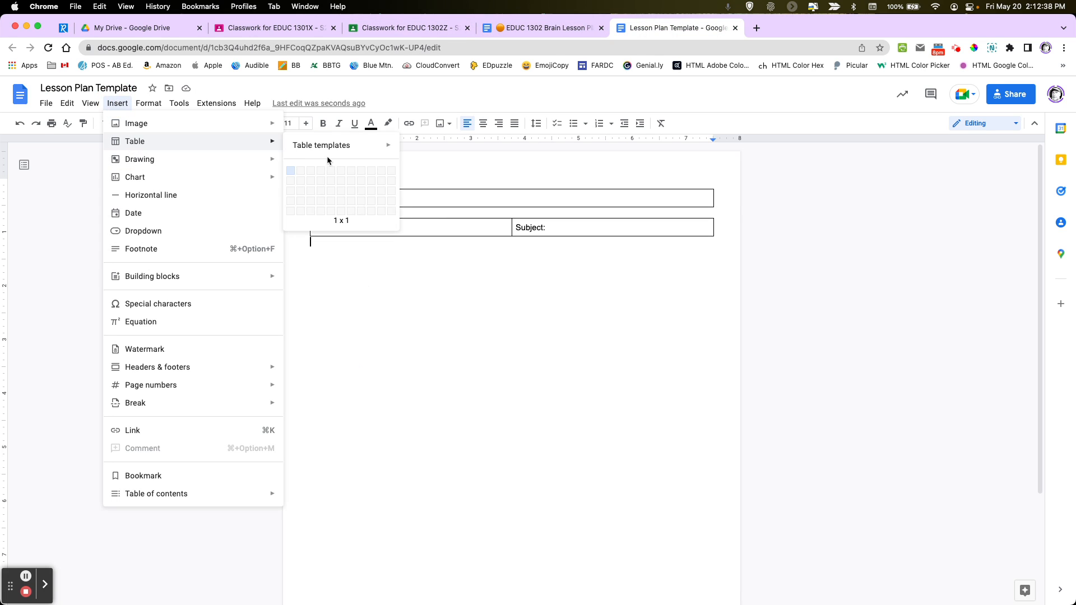
click(300, 180)
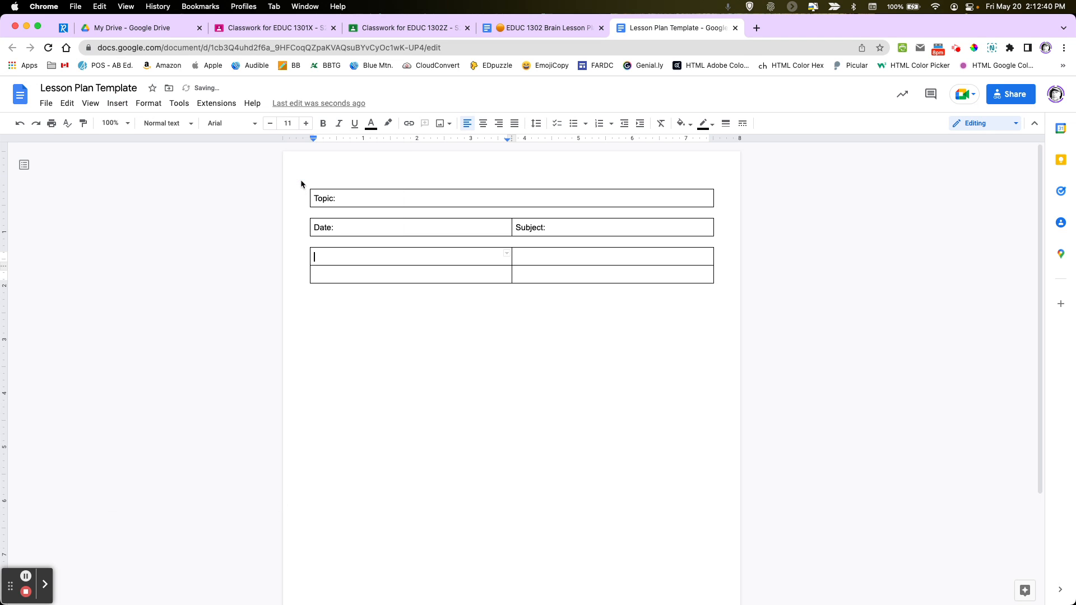
- Label the first column of the 2 x 2 table "Outcomes" in the upper cell and "Objectives" in the lower cell
text(Outcomes)
click(333, 274)
text(Objectives)
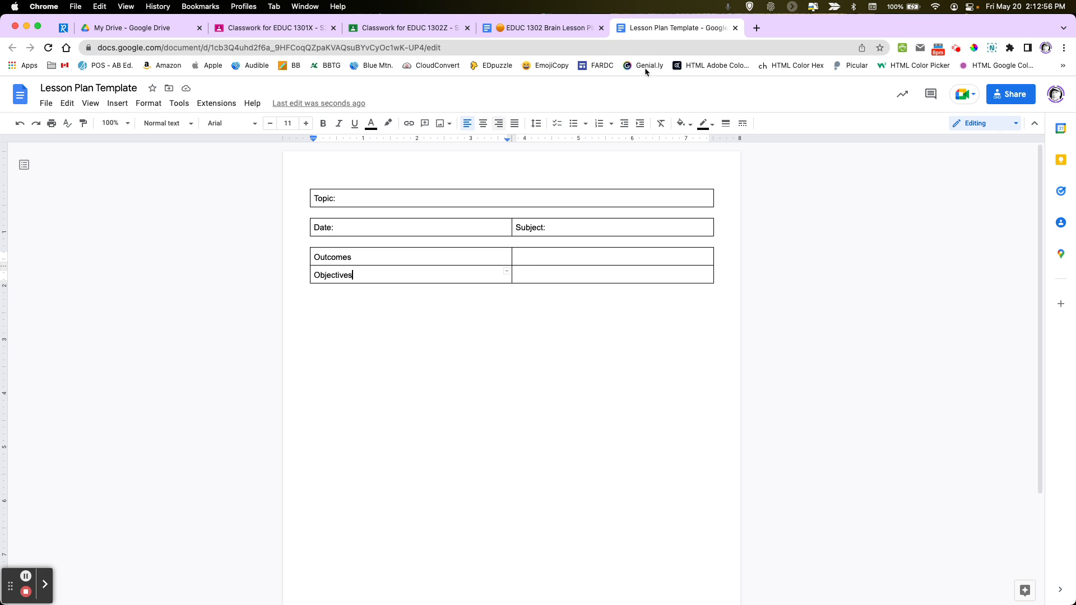
- Open assignment #014 COMPLETED Brain Lesson Plan (BLP) in the EDUC 1302Z classroom for editing and examine its attached lesson planning resources
click(426, 28)
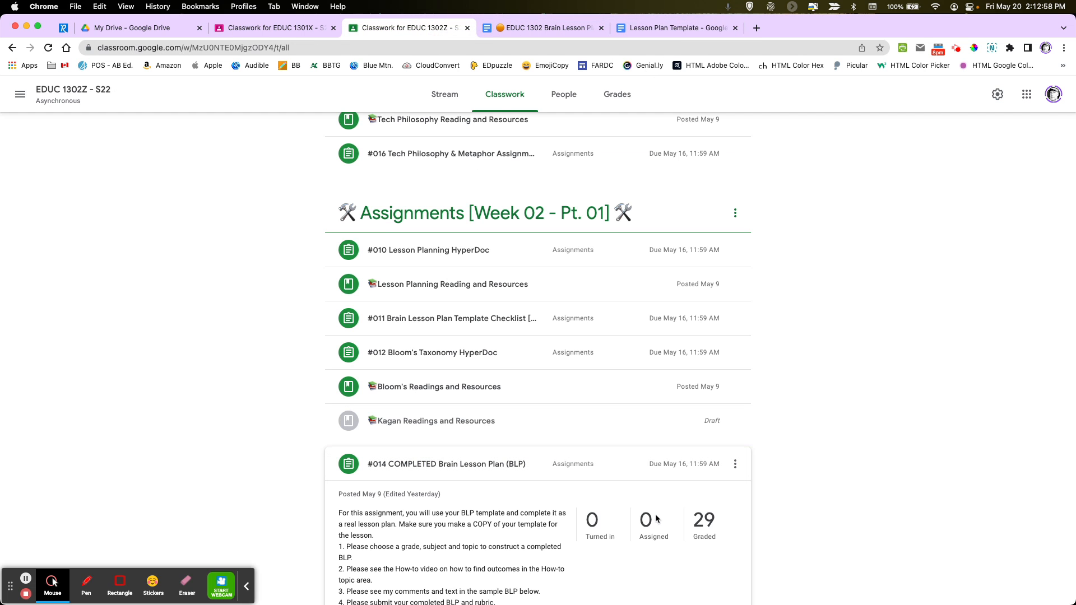
click(735, 464)
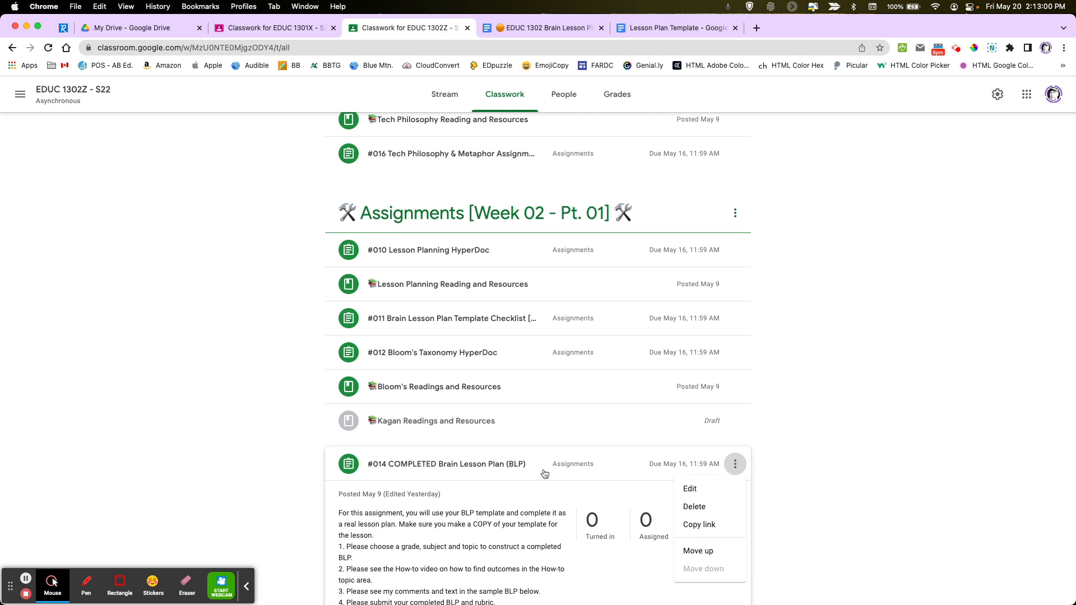
click(689, 488)
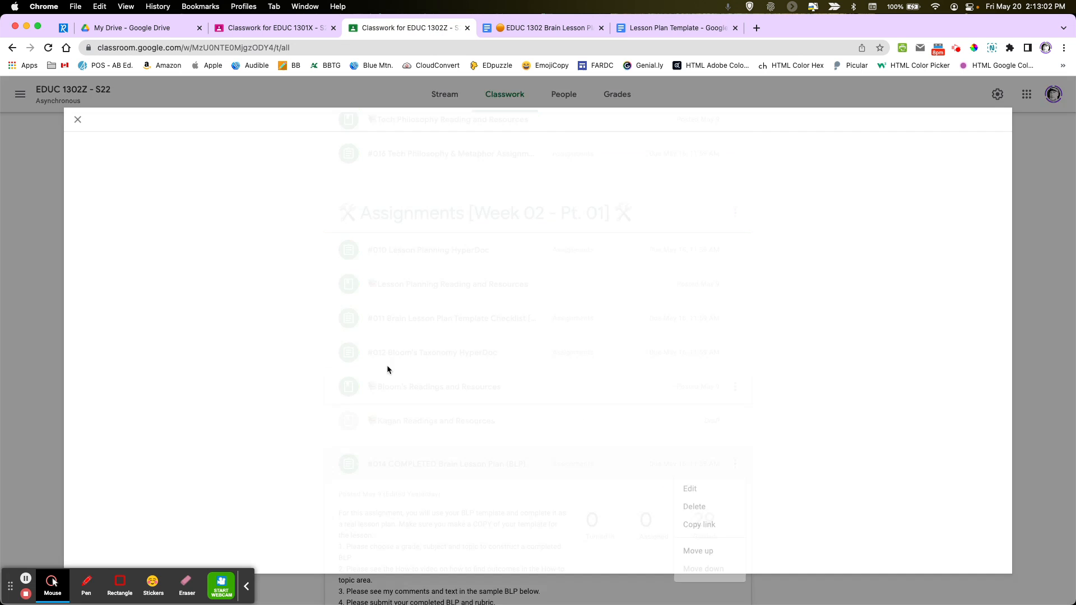
scroll(210, 400, down, 5)
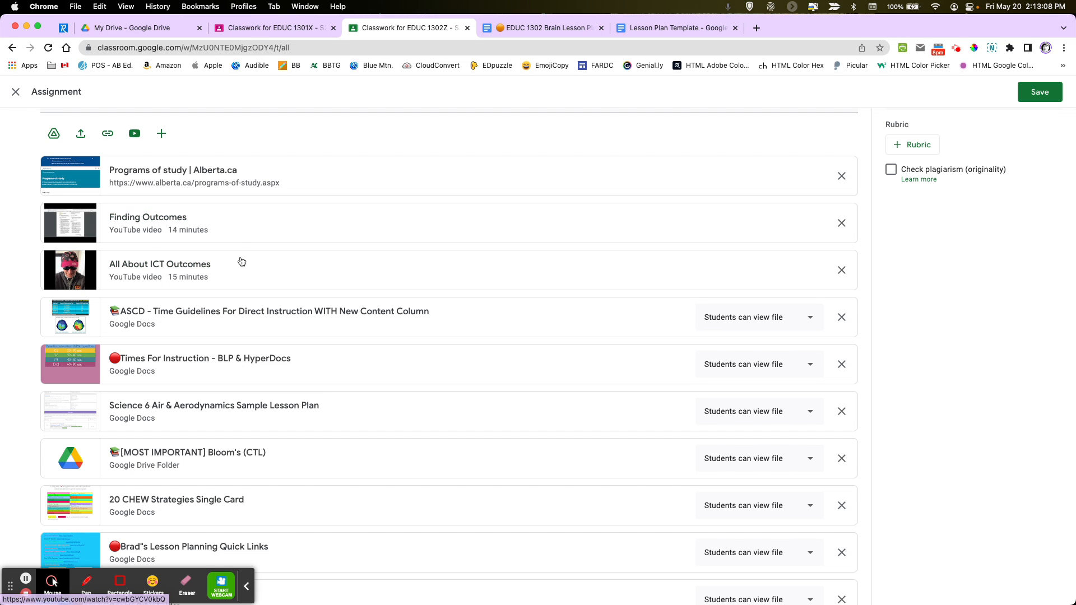
scroll(334, 403, down, 10)
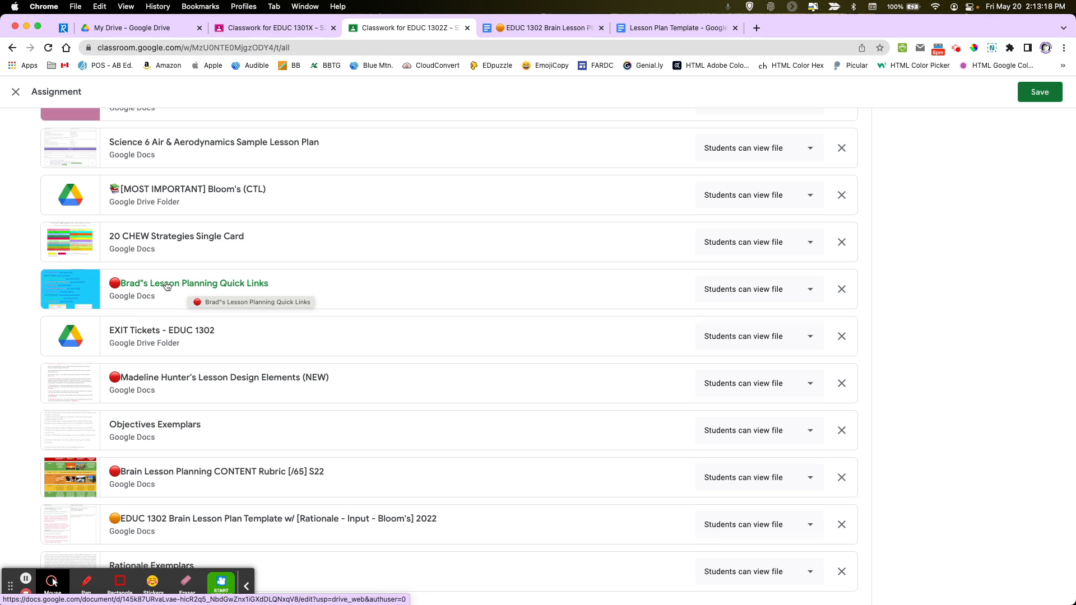
scroll(87, 289, up, 1)
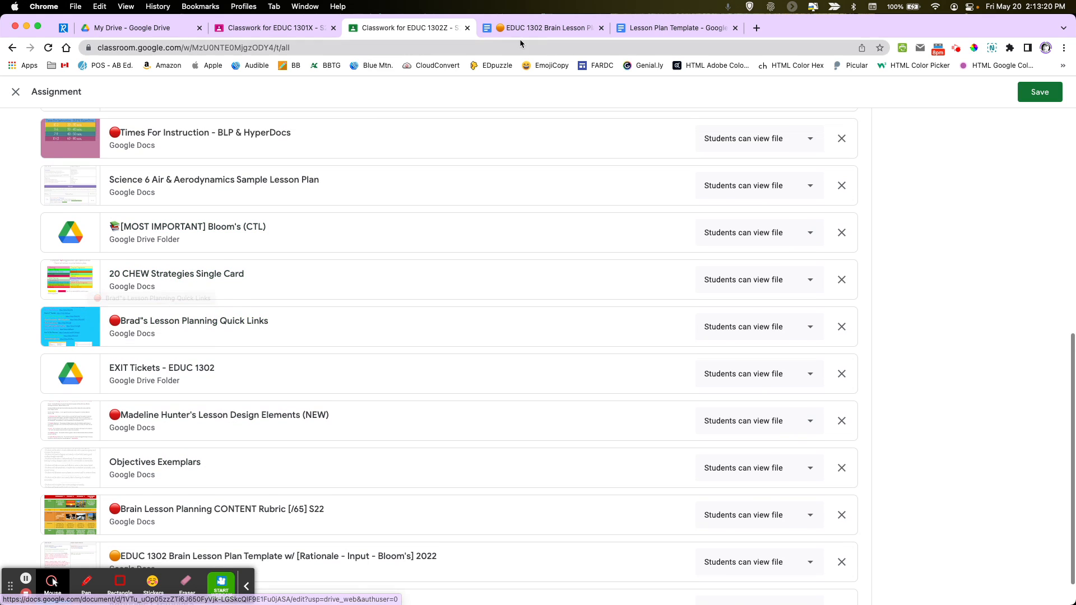
- Back in Lesson Plan Template, label the second column of the 2 x 2 table "Assessment" and "Input:"
click(653, 27)
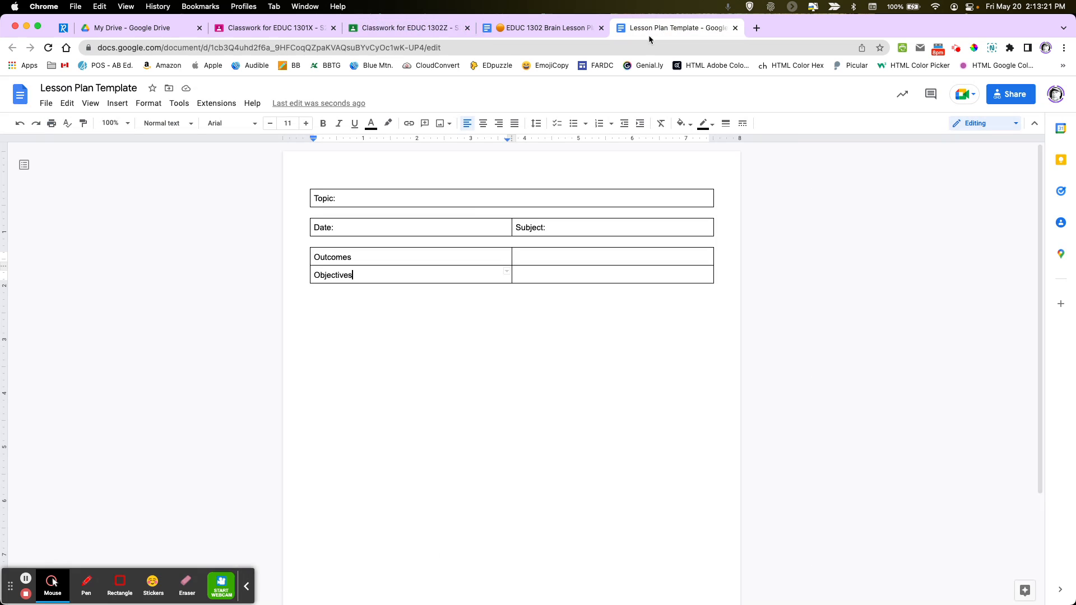
click(541, 257)
text(Assessment)
click(537, 274)
text(Input:)
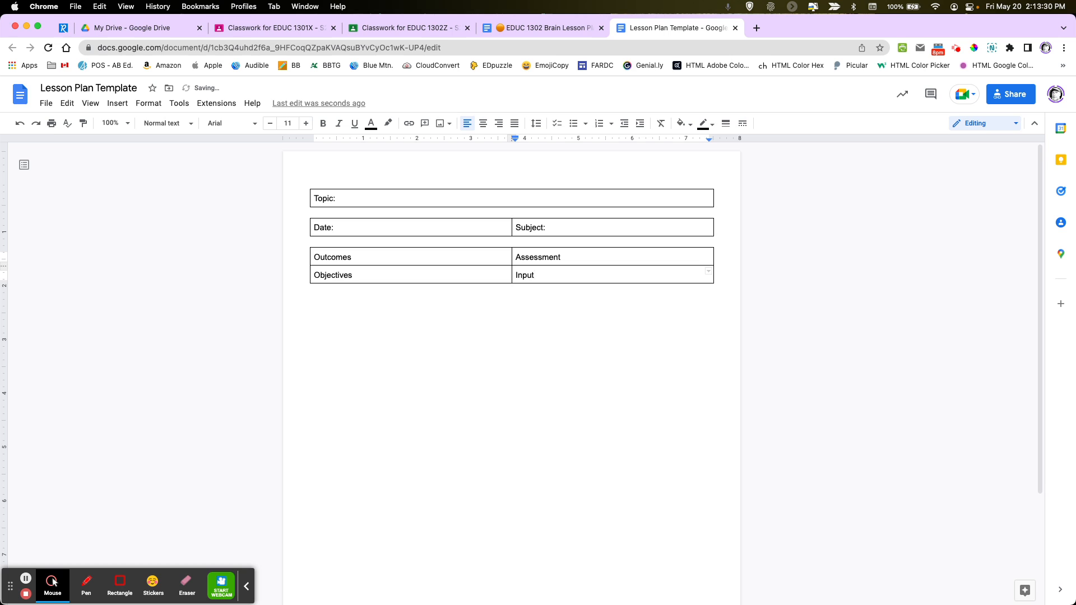
- Add a colon after the "Outcomes", "Objectives" and "Assessment" labels
click(354, 257)
text(:)
click(359, 278)
text(:)
click(571, 255)
text(:)
- Add two blank lines below "Outcomes:" and two below "Objectives:" to make both table rows taller
click(361, 256)
key(Return)
key(Return)
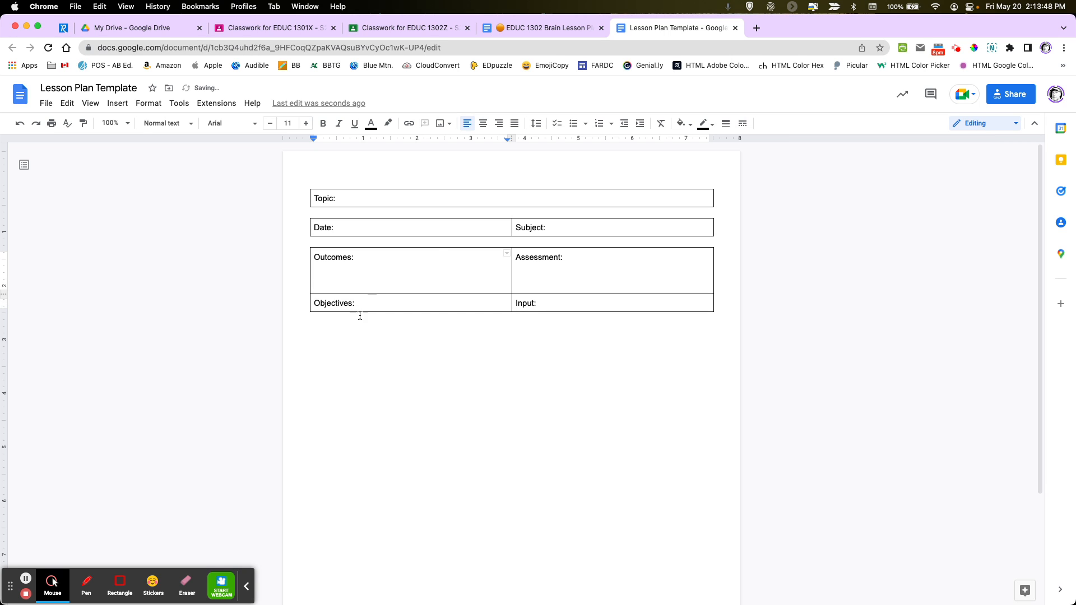
click(361, 304)
key(Return)
key(Return)
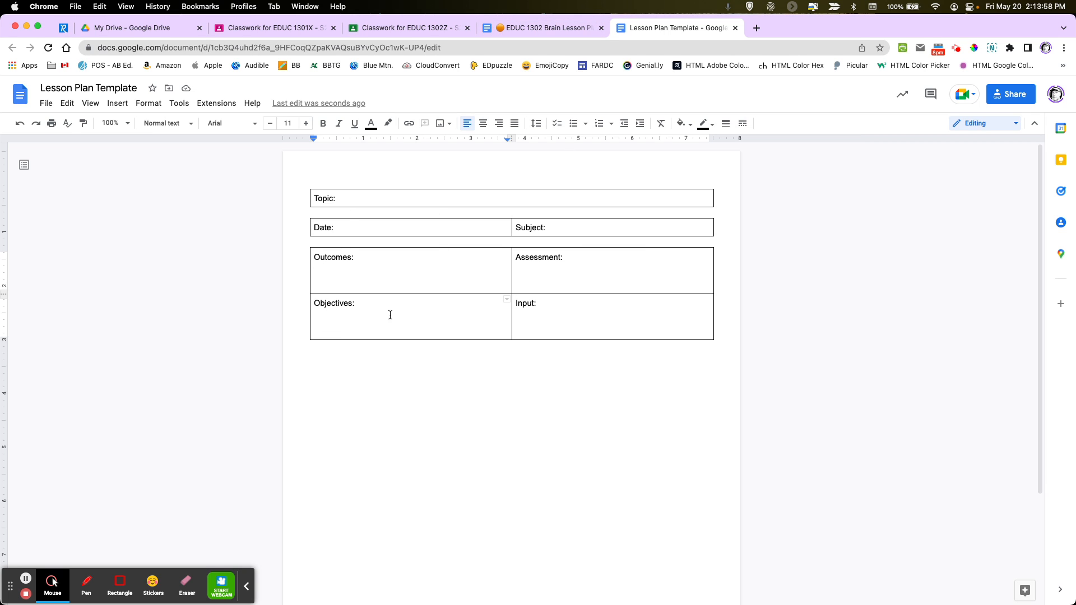
- Following the EDUC 1302 template, insert a one-column, two-row table below the Outcomes table and label its first row "Rationale"
click(324, 354)
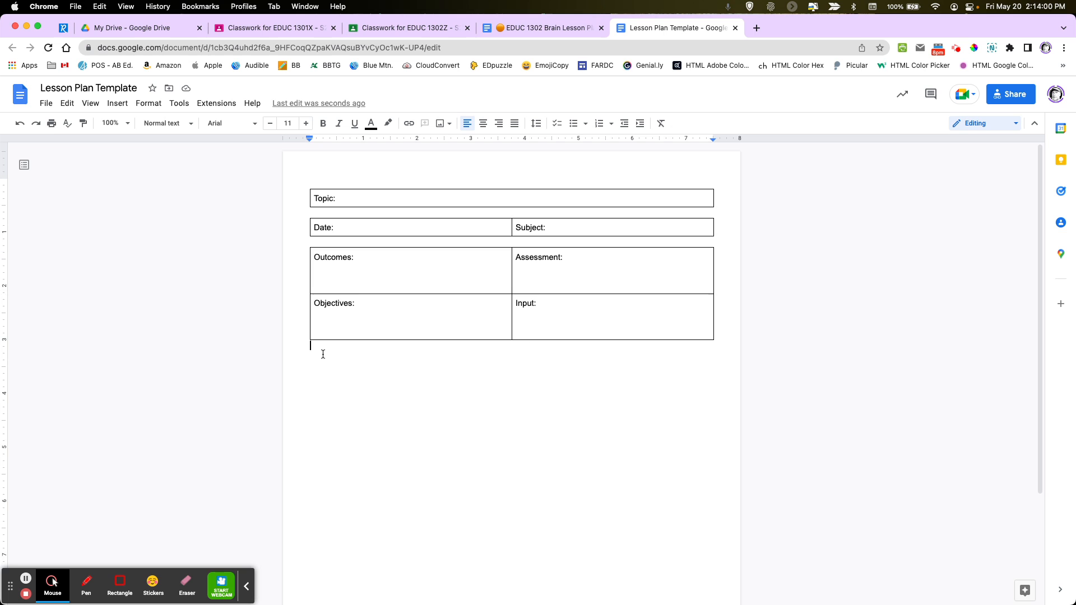
click(552, 28)
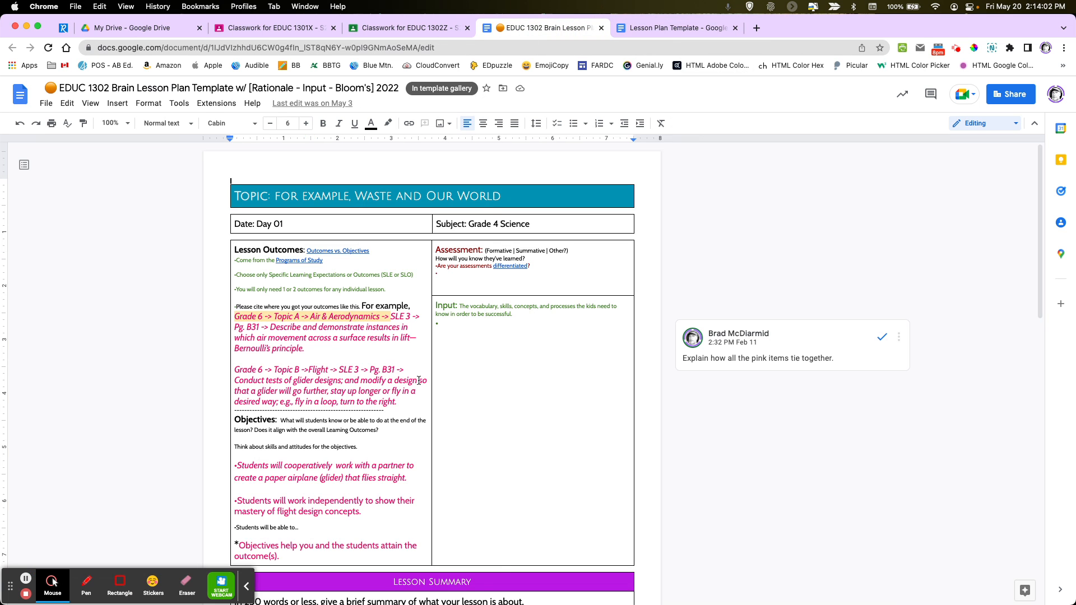
scroll(427, 247, down, 3)
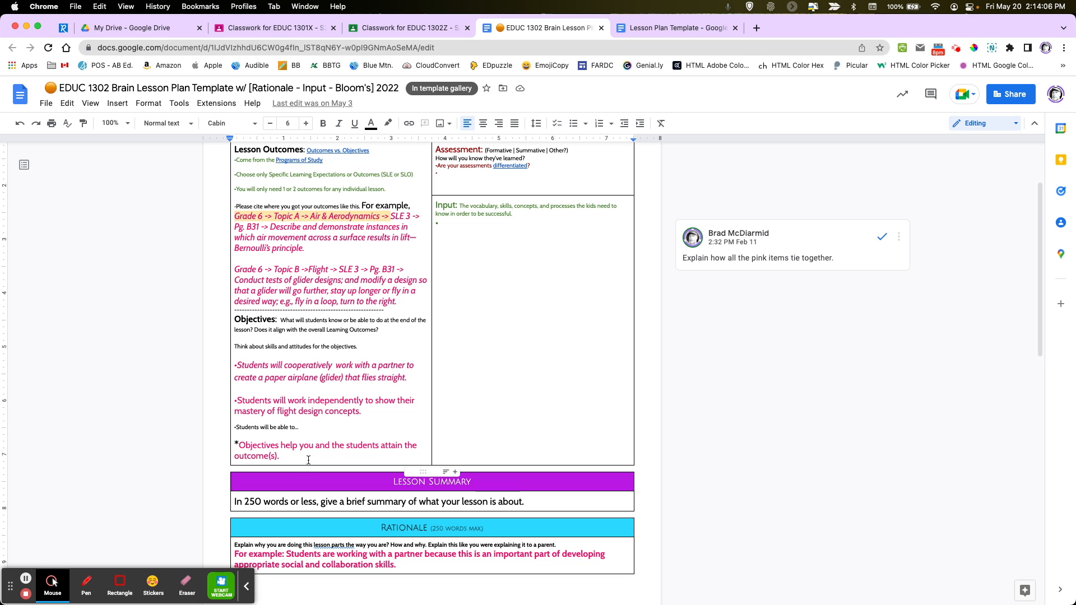
scroll(393, 442, down, 2)
scroll(393, 443, down, 1)
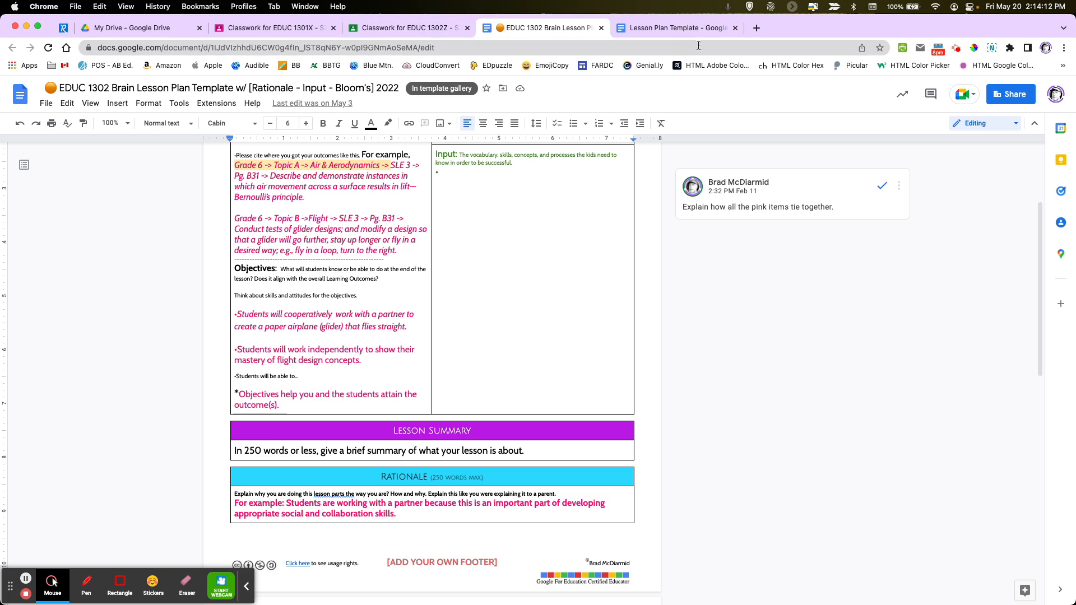
click(678, 28)
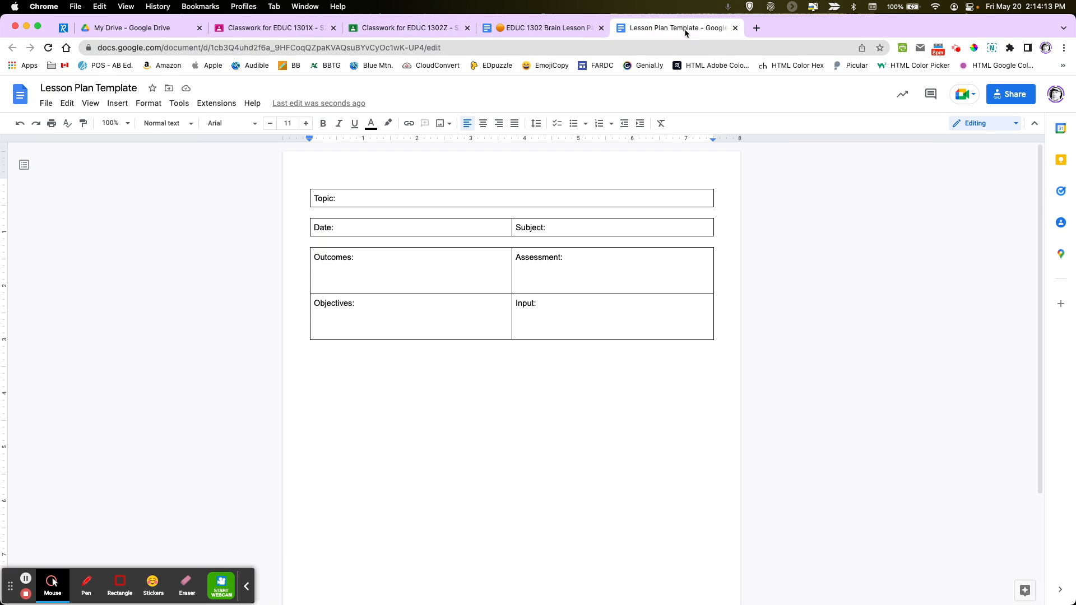
click(116, 103)
mouse_move(137, 141)
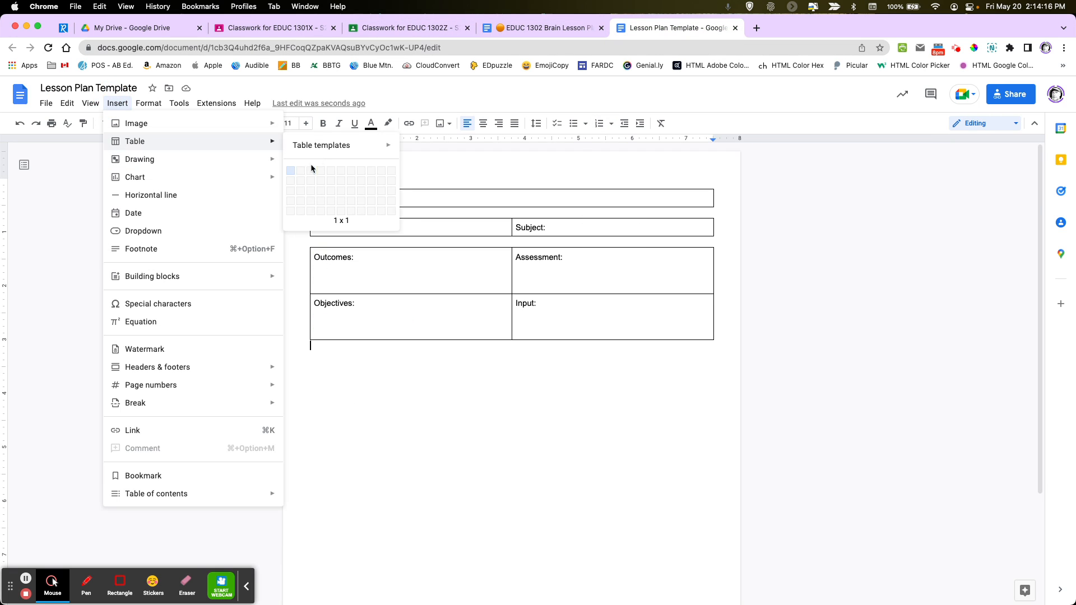
click(290, 181)
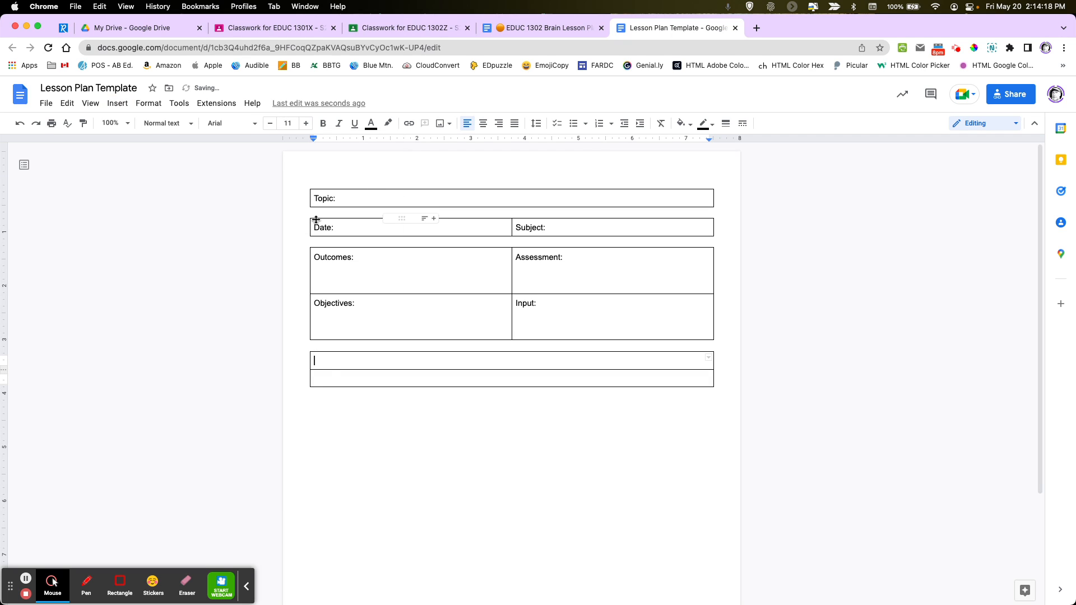
text(Rationale)
click(334, 380)
- In the EDUC 1302 template, replace the Lesson Summary prompt with a rationale prompt asking why the lesson is done that way
click(561, 25)
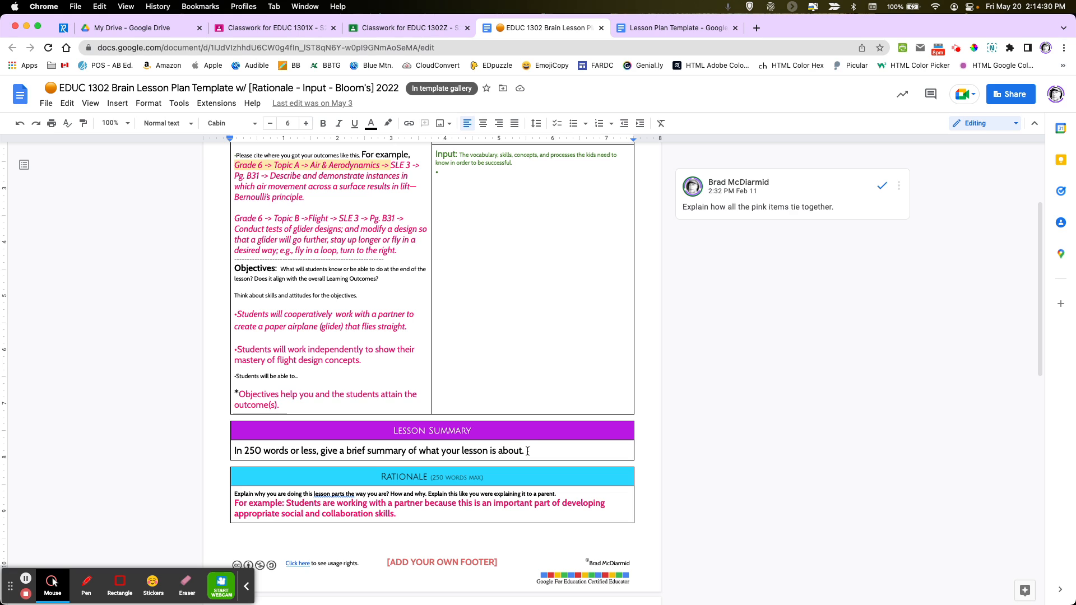
drag(532, 450, 222, 447)
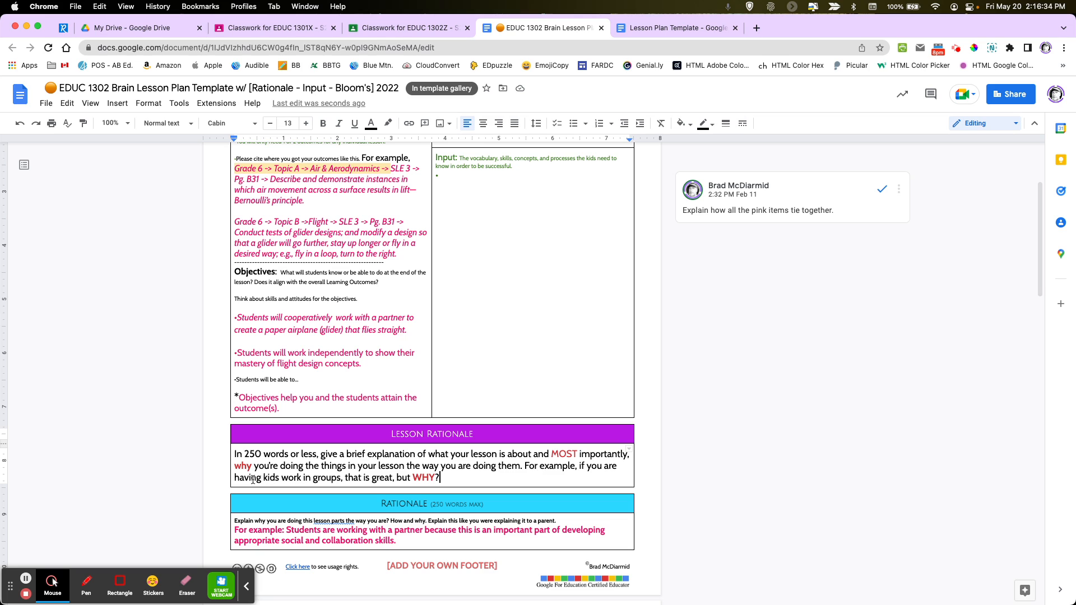
click(26, 579)
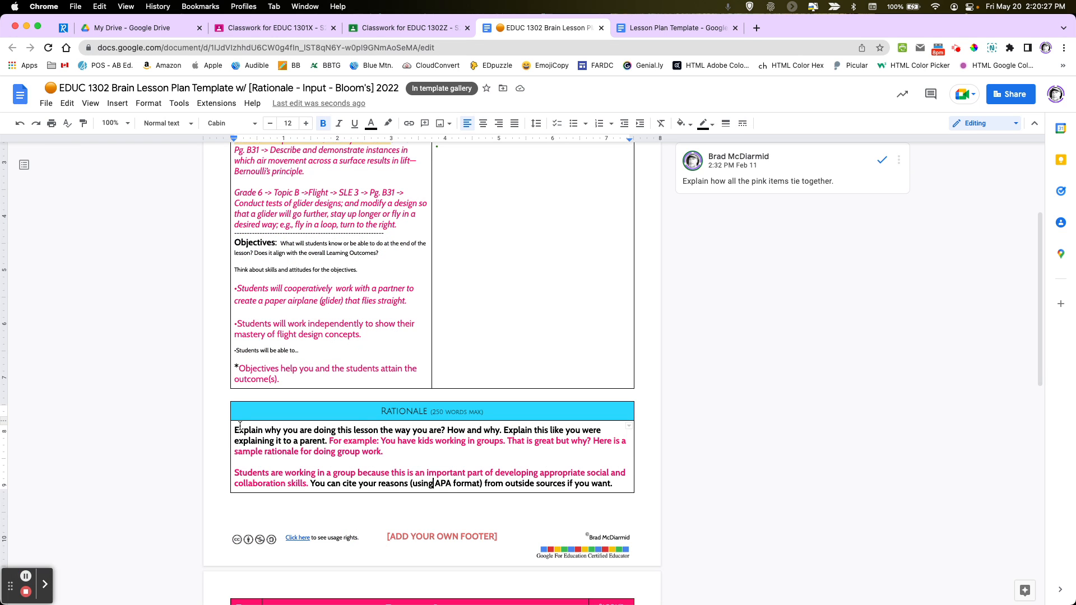
- Copy the rationale guidance text from the EDUC 1302 template into the empty cell under "Rationale" in Lesson Plan Template
mouse_move(234, 430)
mouse_down()
mouse_move(480, 449)
mouse_move(618, 483)
mouse_move(584, 477)
mouse_up()
key(super+c)
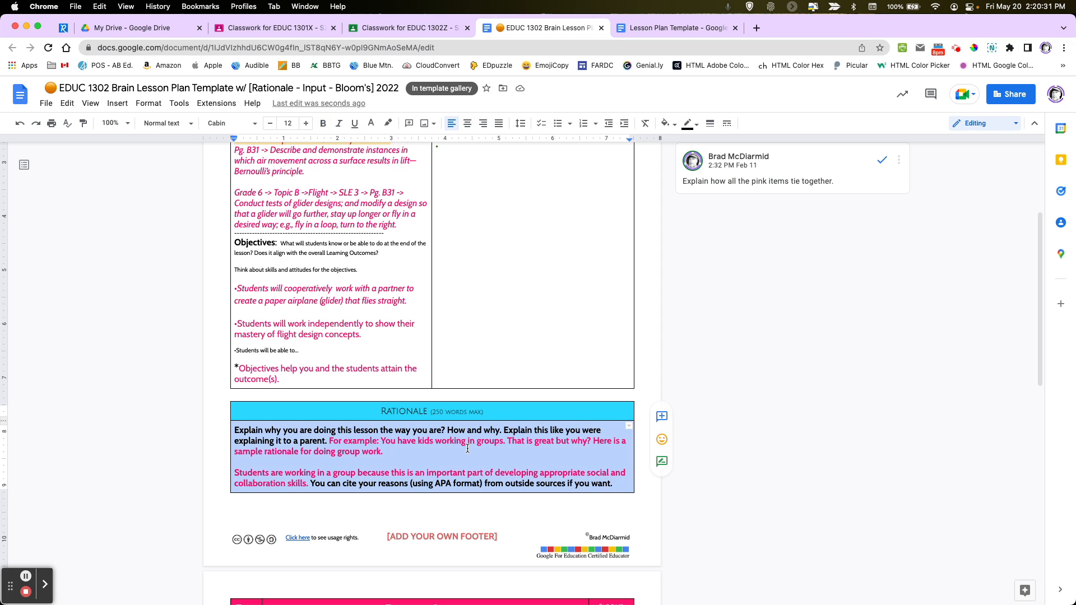
click(656, 34)
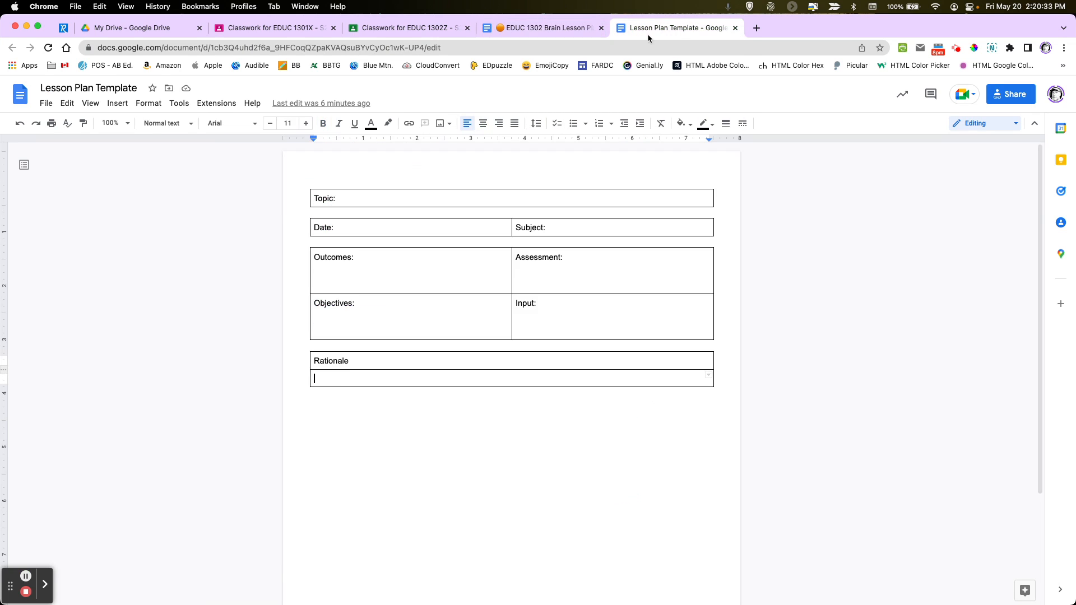
key(super+v)
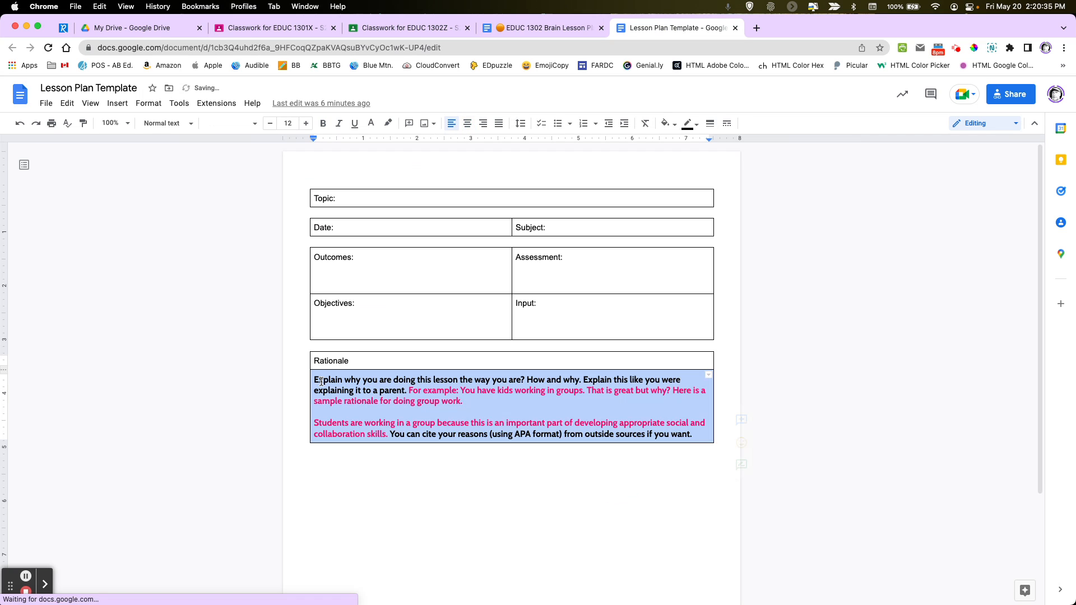
click(501, 407)
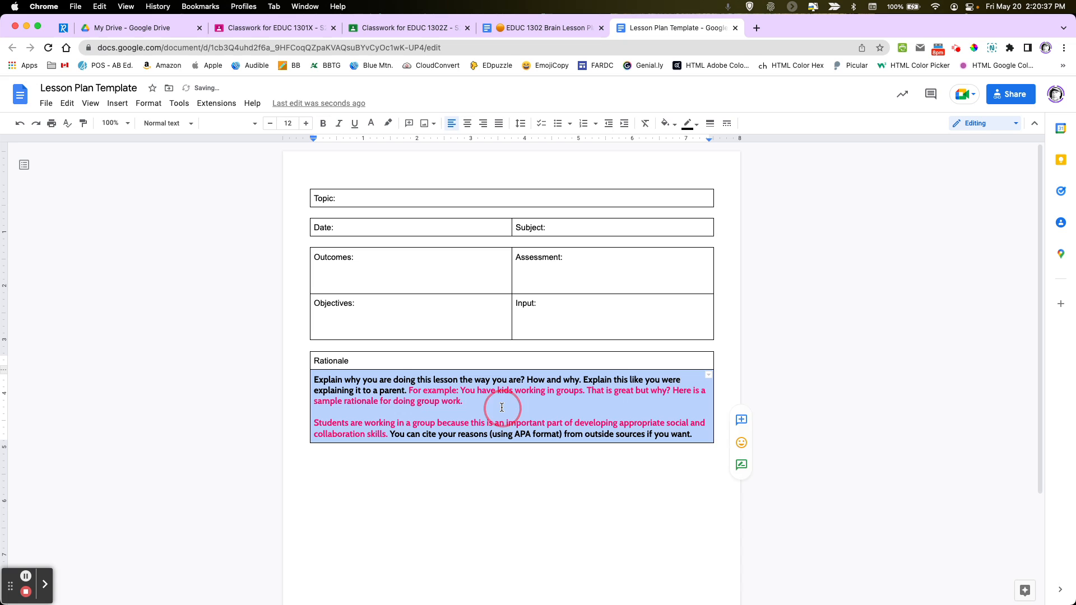
click(368, 450)
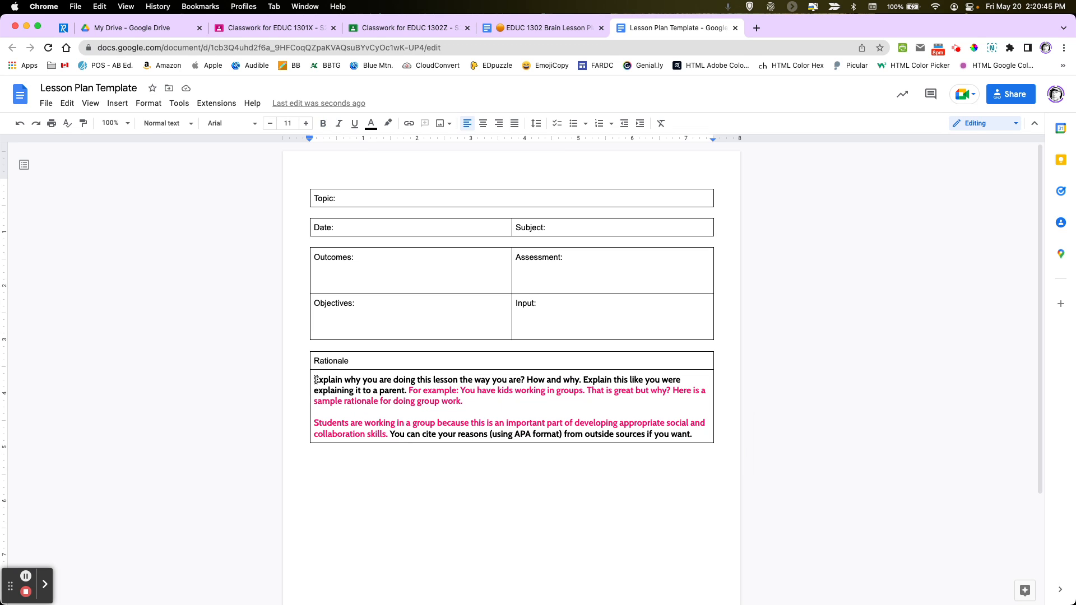
drag(315, 379, 696, 427)
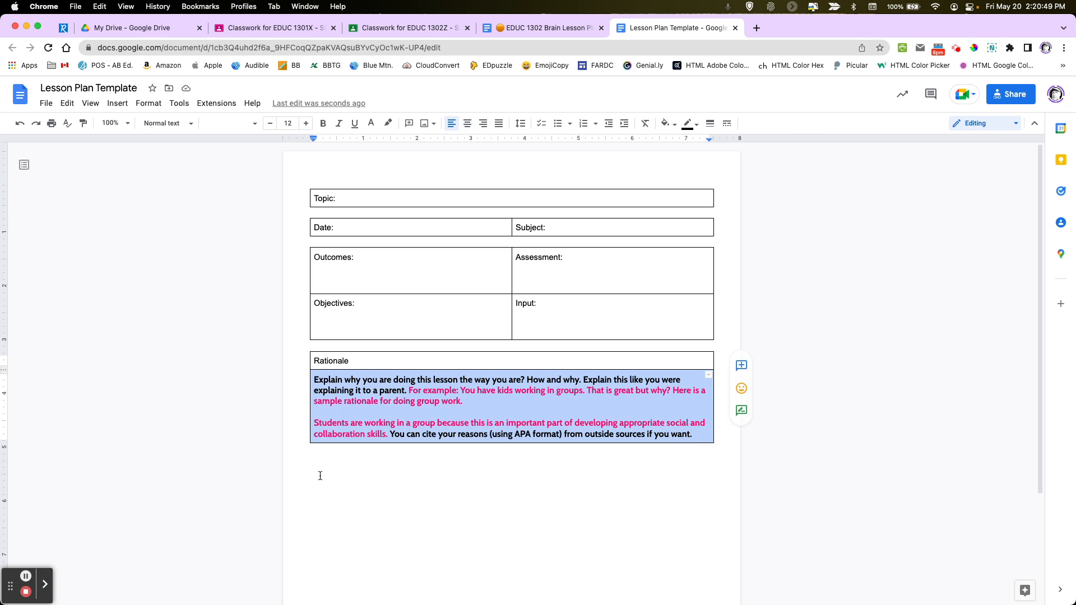
click(324, 453)
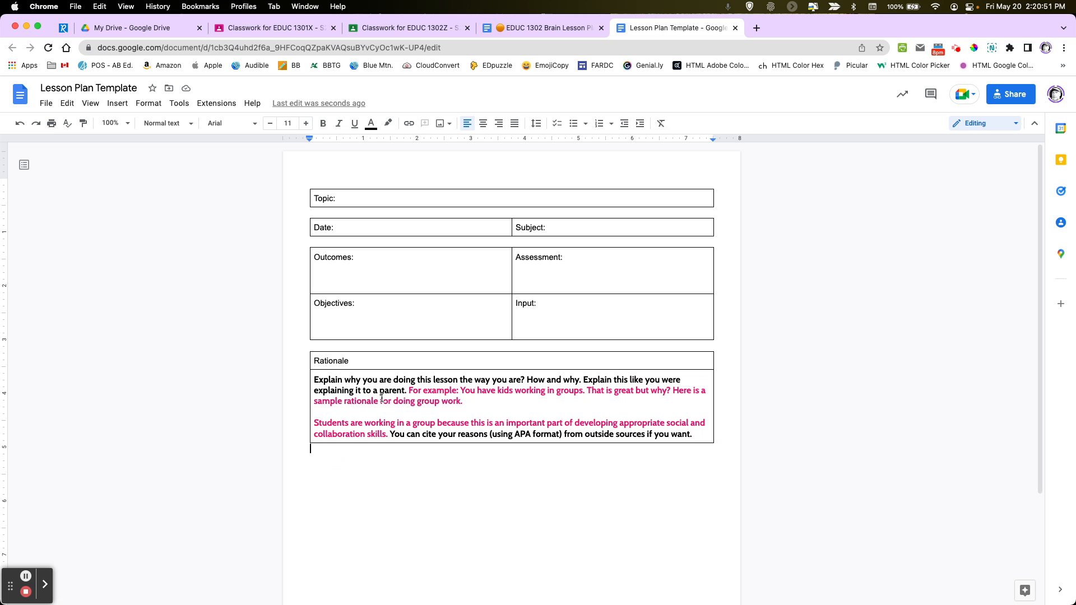
- Following the Teaching Points header in the EDUC 1302 template, insert a three-column, one-row table below the Rationale table in Lesson Plan Template
click(522, 28)
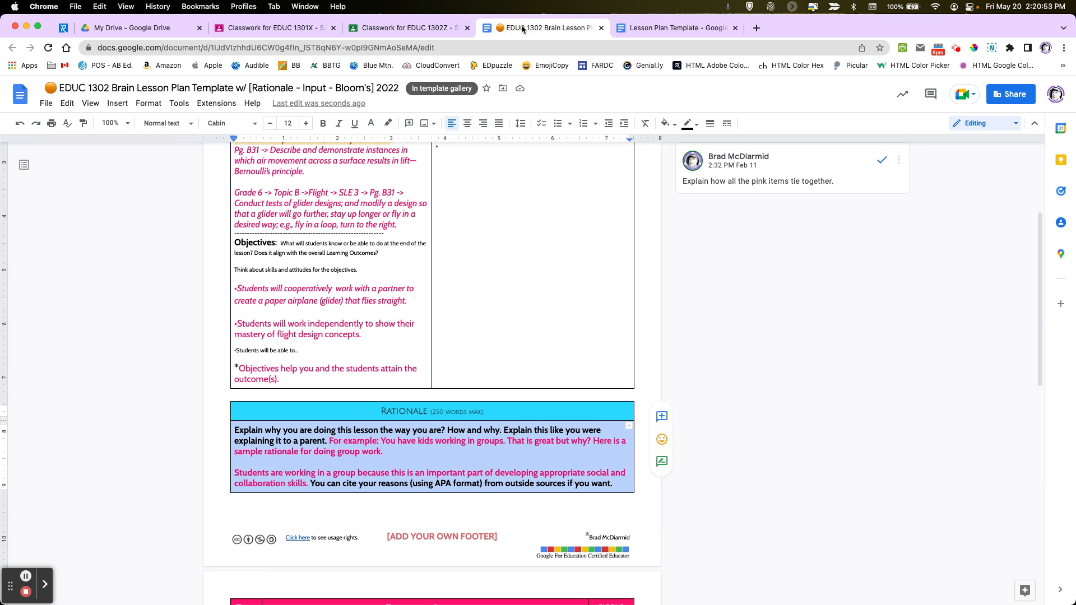
scroll(500, 348, down, 7)
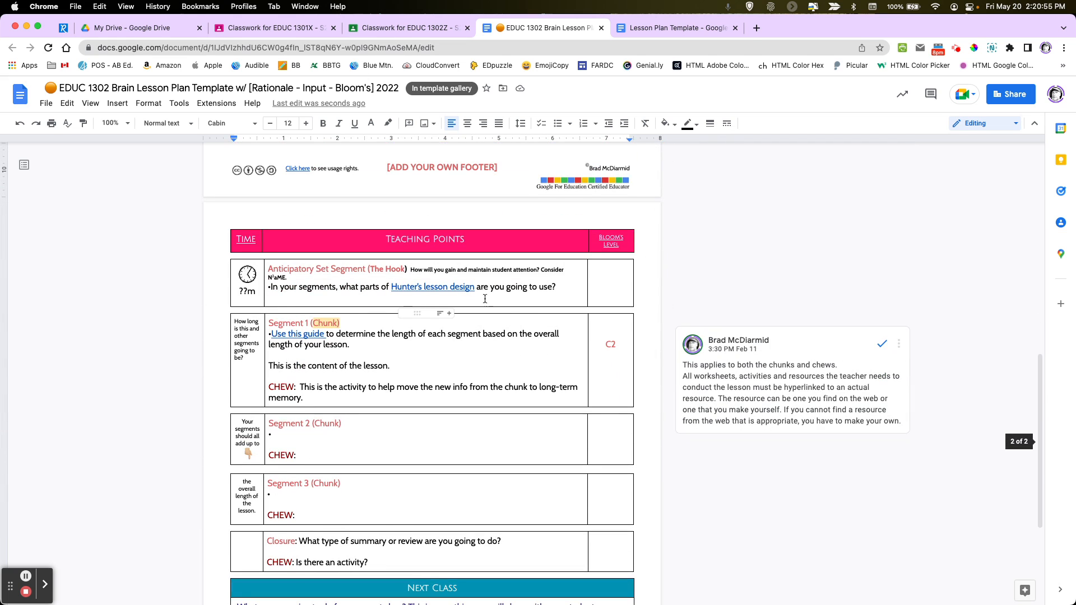
click(667, 28)
scroll(482, 435, down, 3)
scroll(482, 435, up, 3)
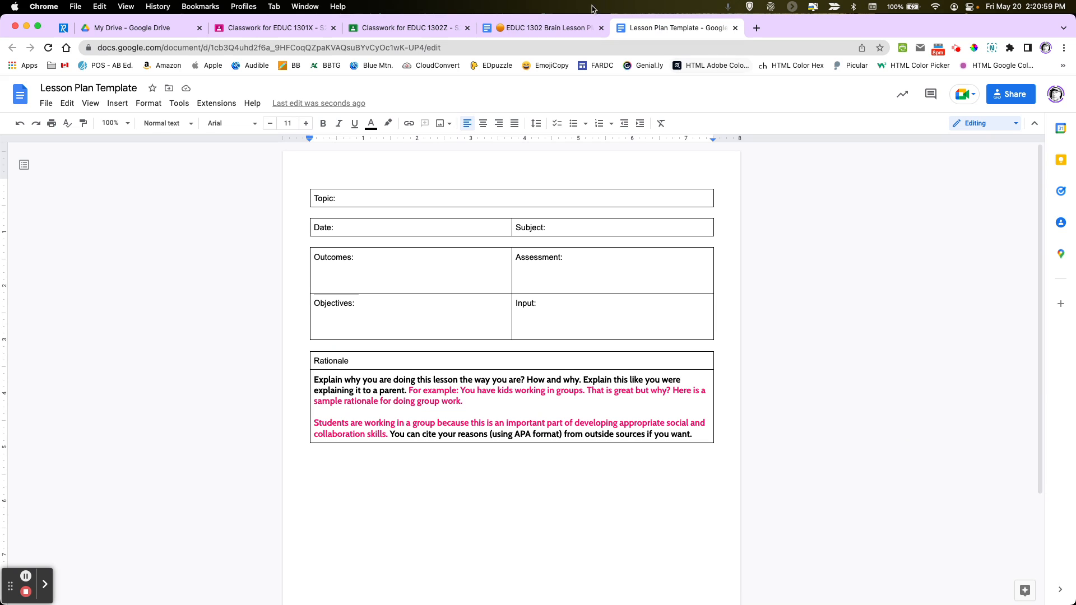
click(548, 31)
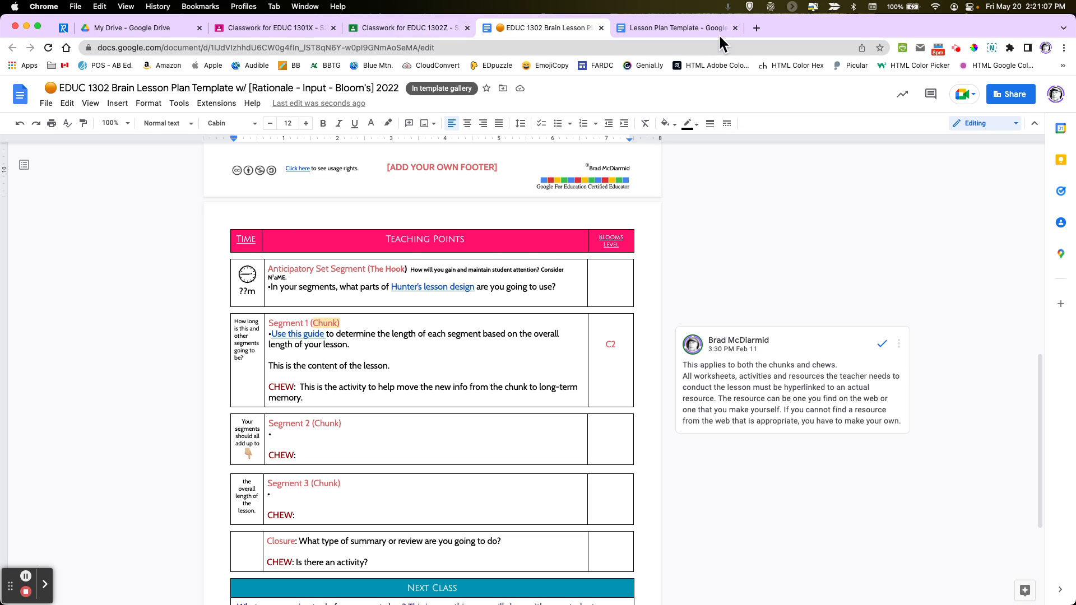
click(680, 29)
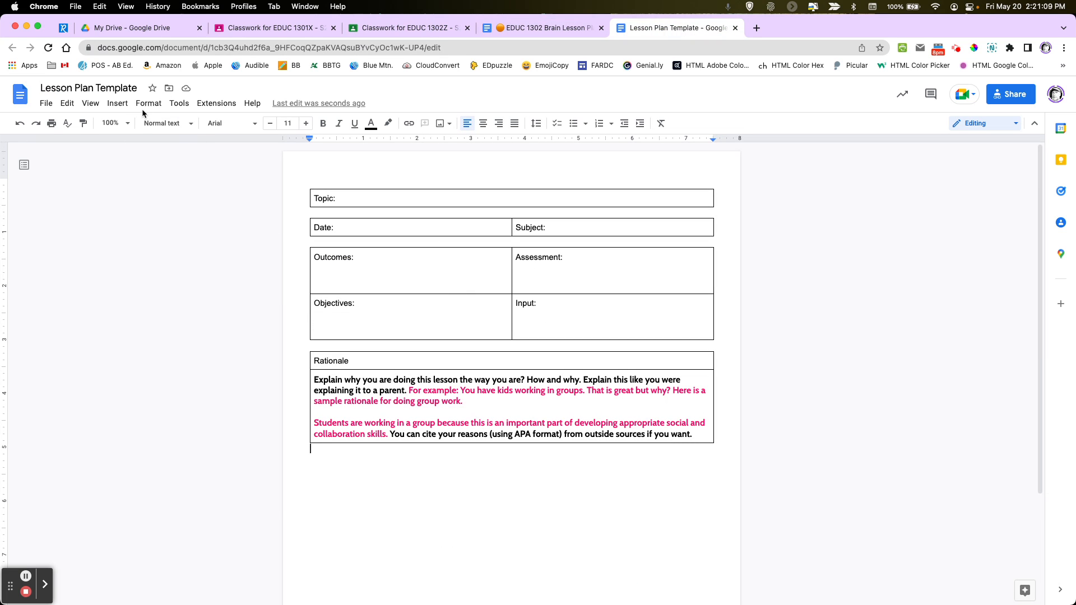
click(117, 103)
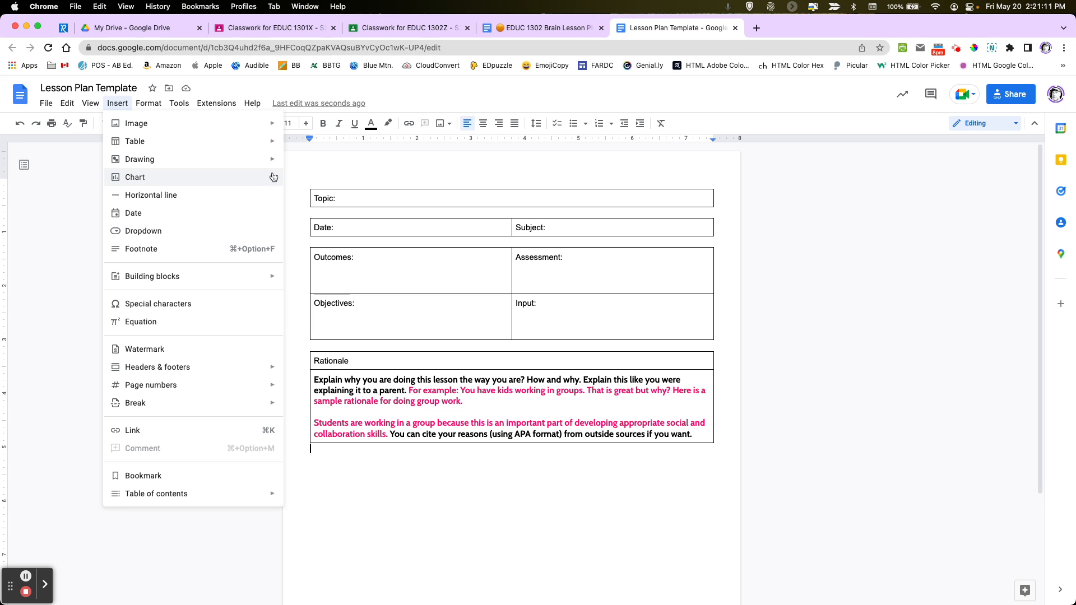
mouse_move(272, 143)
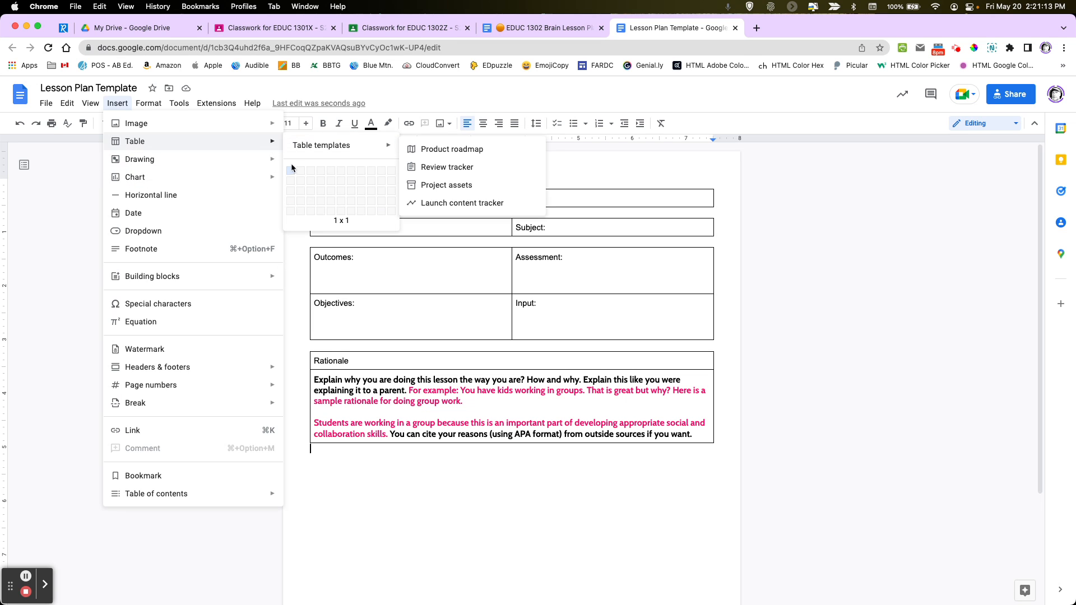
click(312, 171)
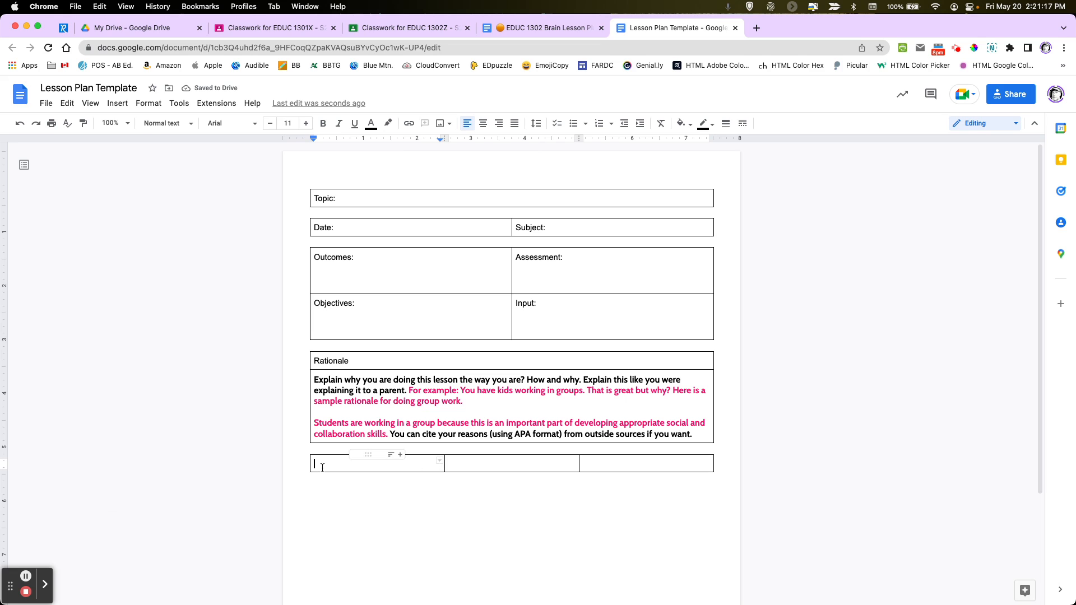
- Label the three cells of the new table "Time", "Teaching Points" and "Bloom's Level"
text(Time)
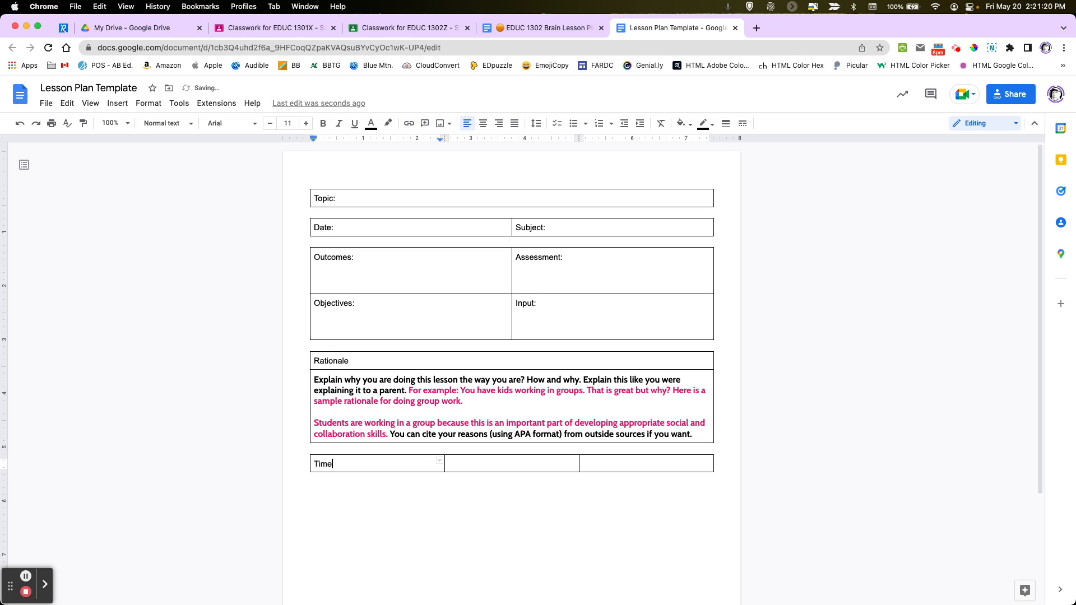
key(Tab)
text(Teaching Po)
key(Tab)
text(Bloom's Level)
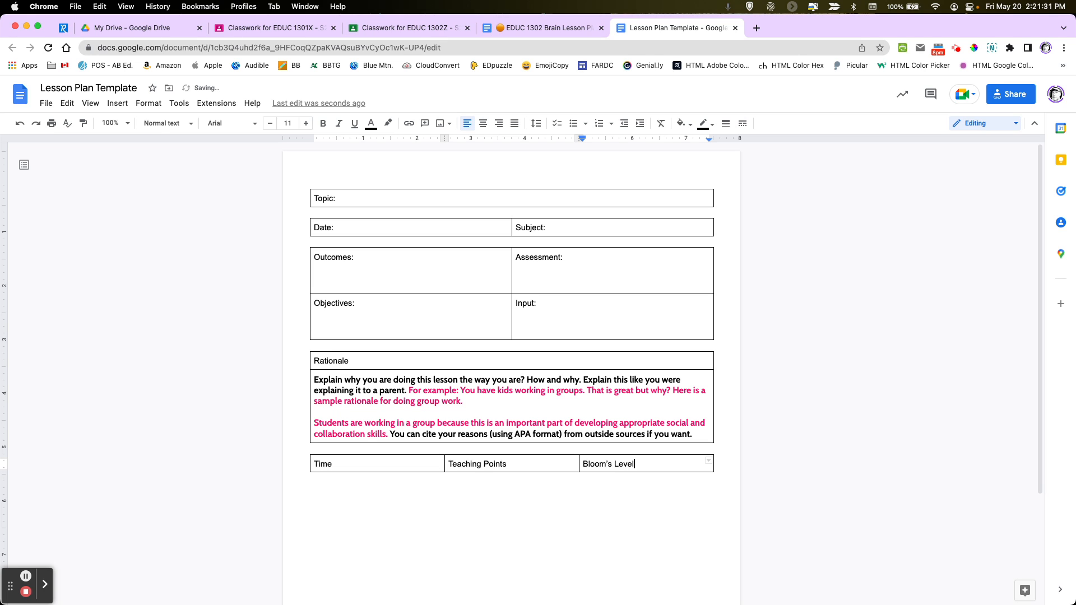
- Narrow the Time and Bloom's Level columns to fit their labels, and centre the text in all three header cells
drag(445, 462, 339, 464)
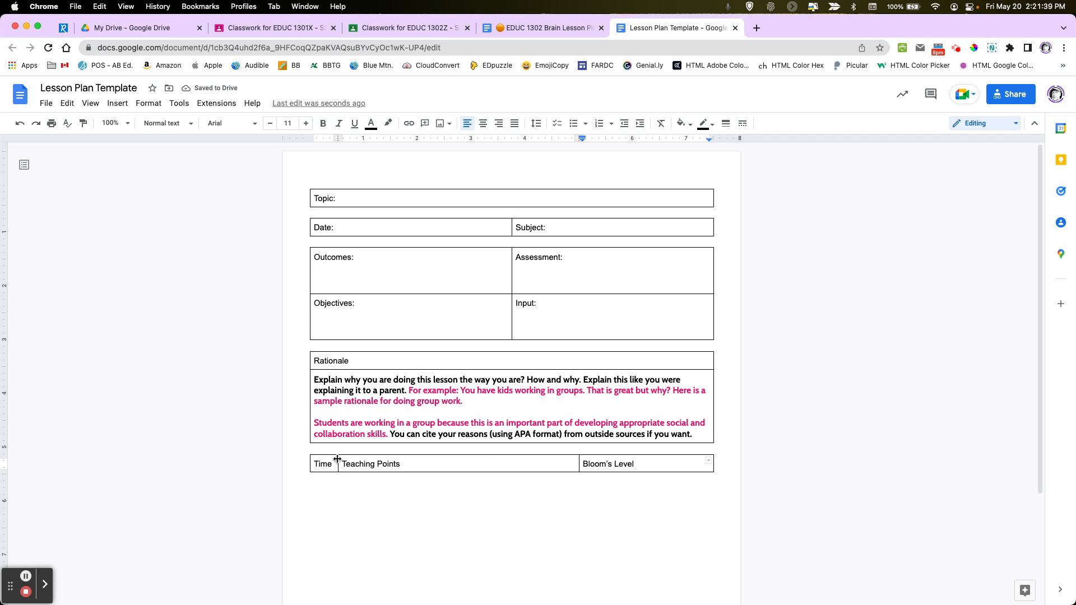
drag(580, 463, 650, 466)
click(651, 466)
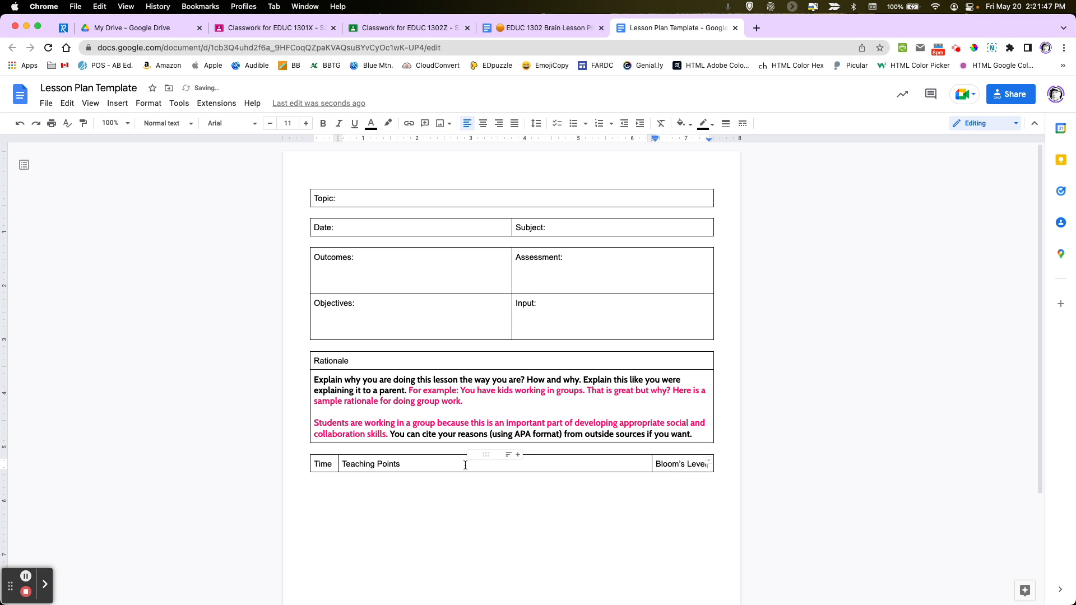
drag(328, 466, 705, 467)
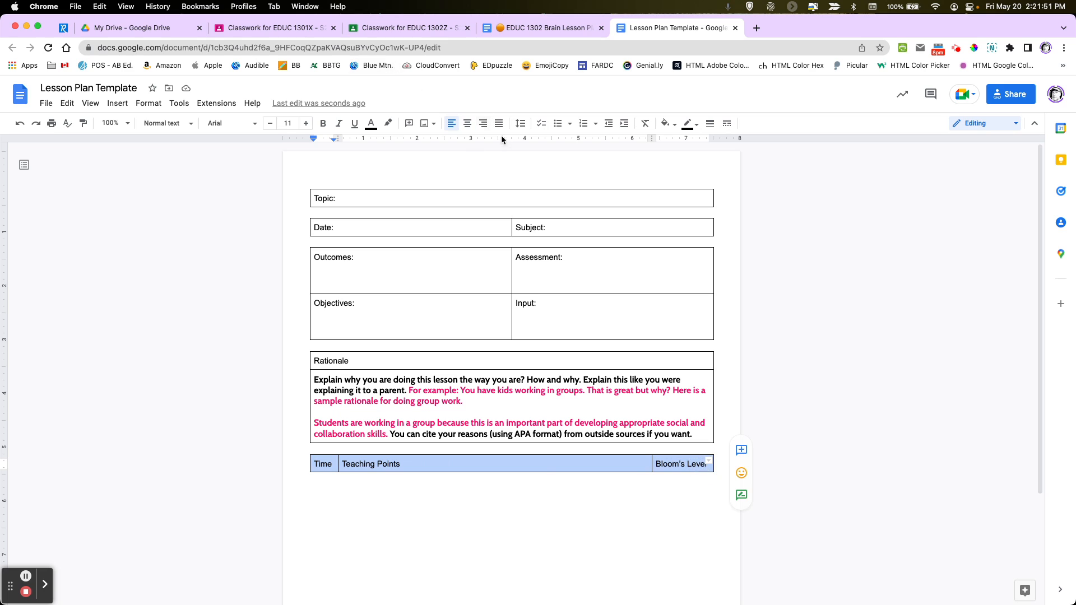
click(468, 124)
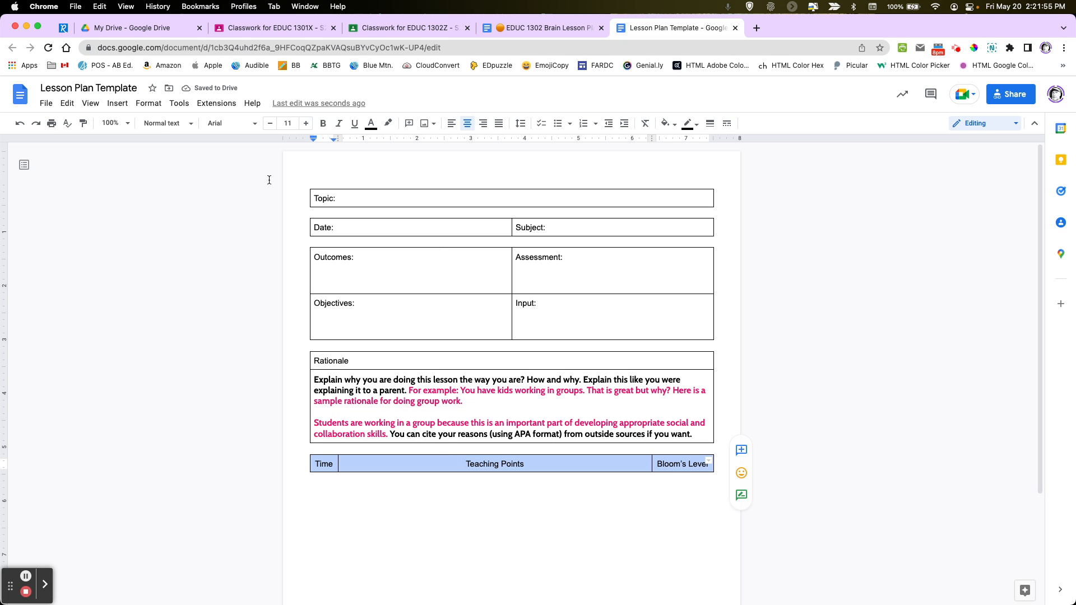
- Following the EDUC 1302 template, insert another three-column, one-row table below the Time, Teaching Points and Bloom's Level header
click(129, 124)
click(115, 242)
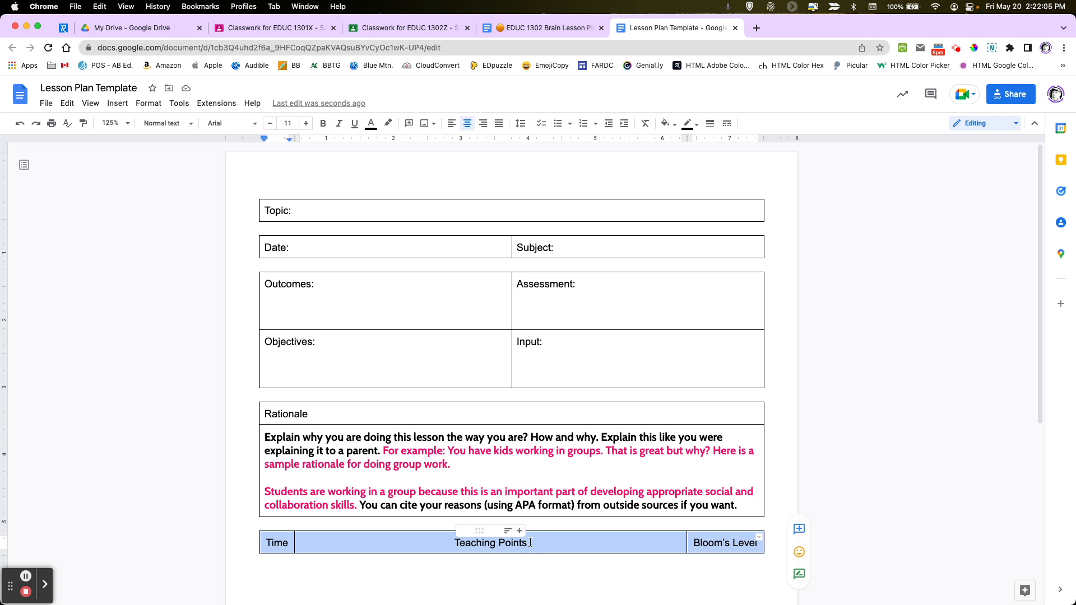
click(484, 572)
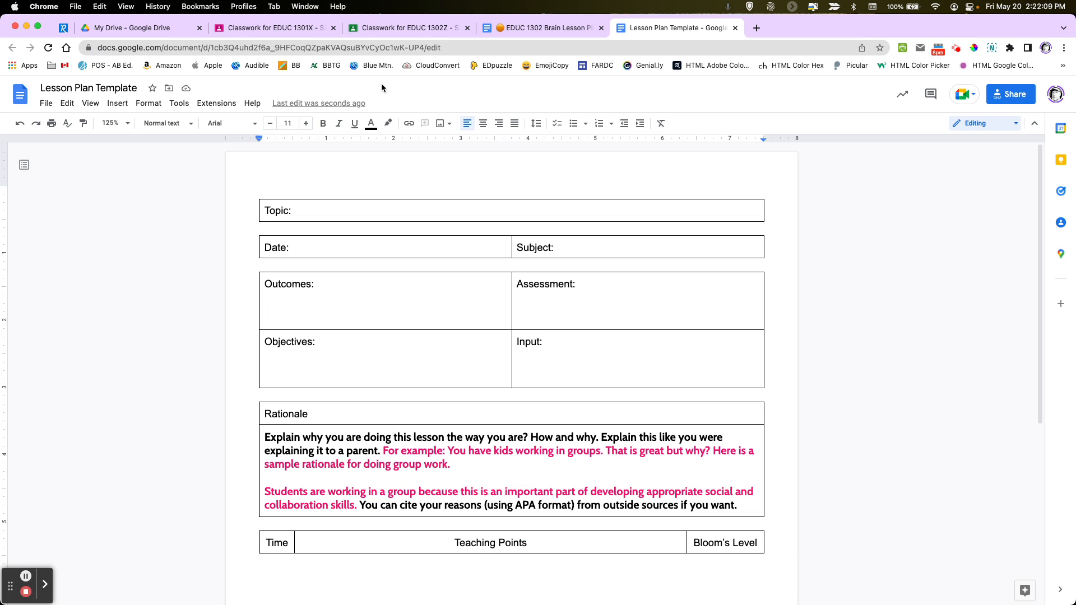
click(538, 28)
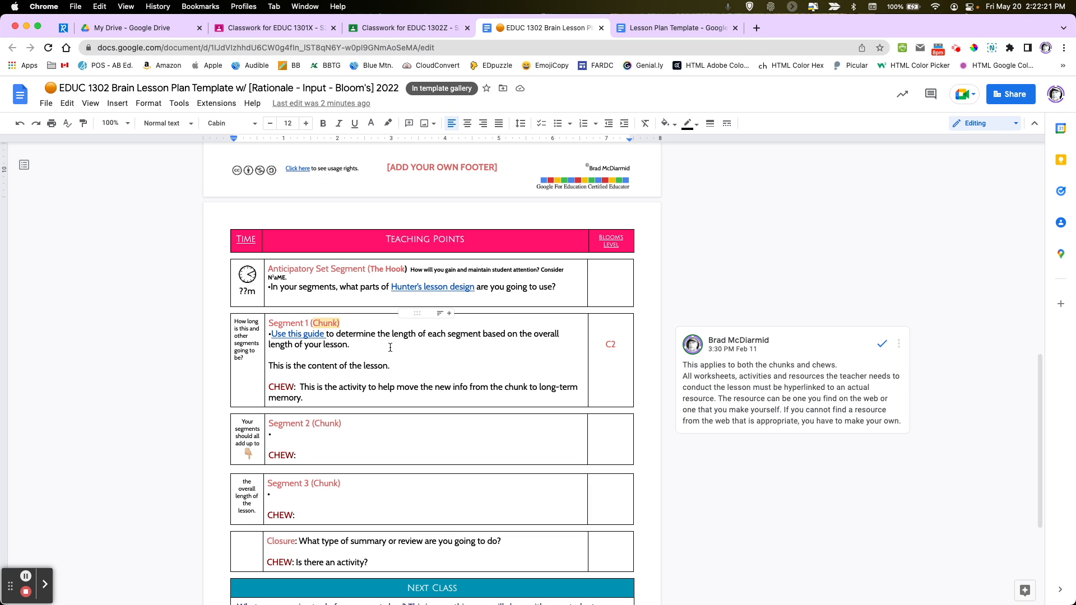
click(667, 28)
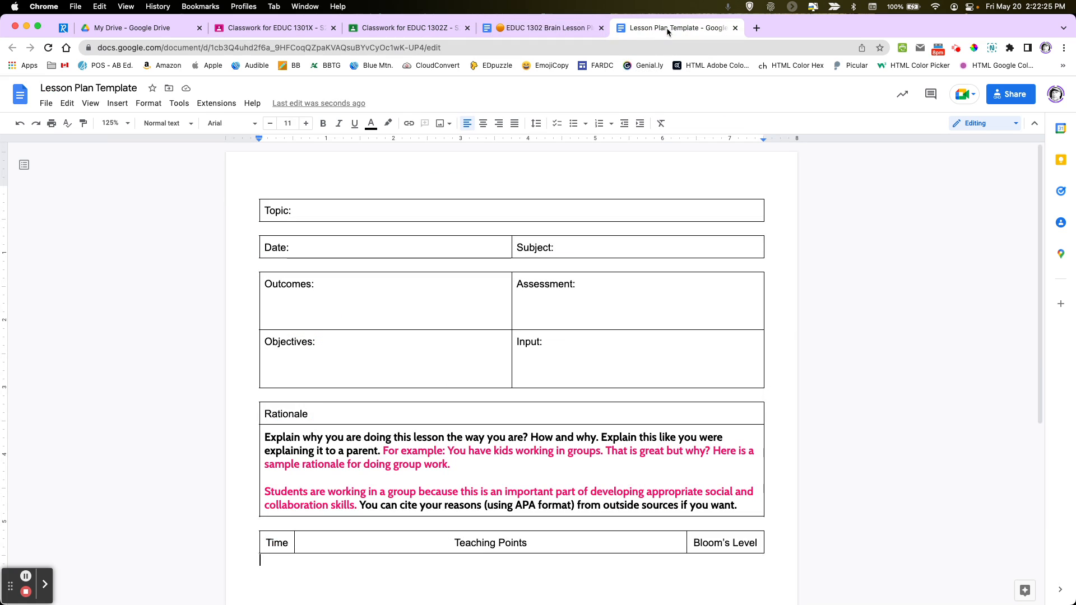
scroll(434, 441, down, 3)
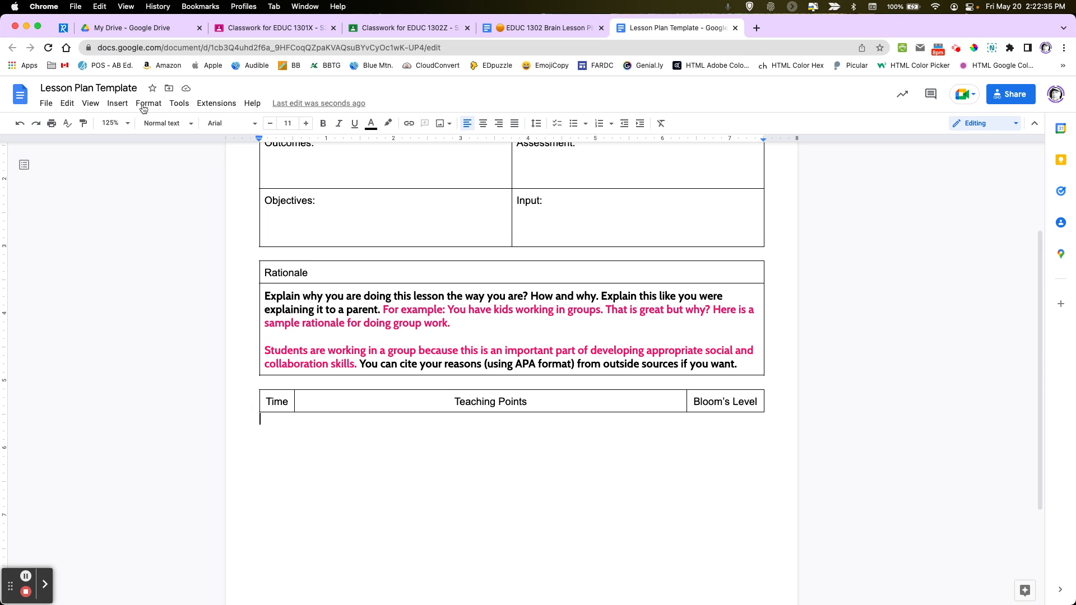
click(117, 103)
mouse_move(139, 143)
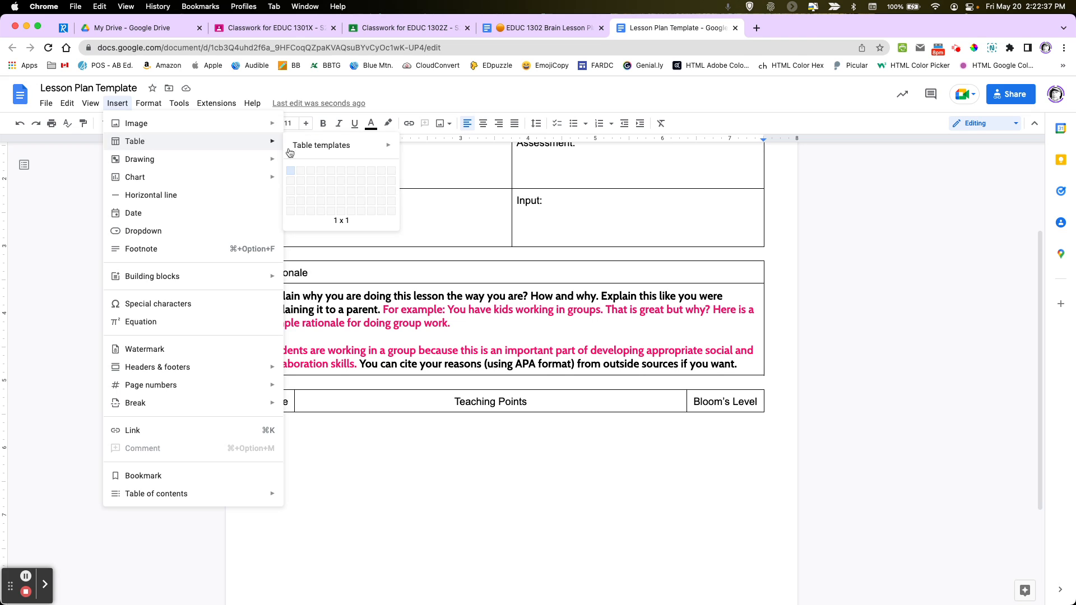
click(311, 169)
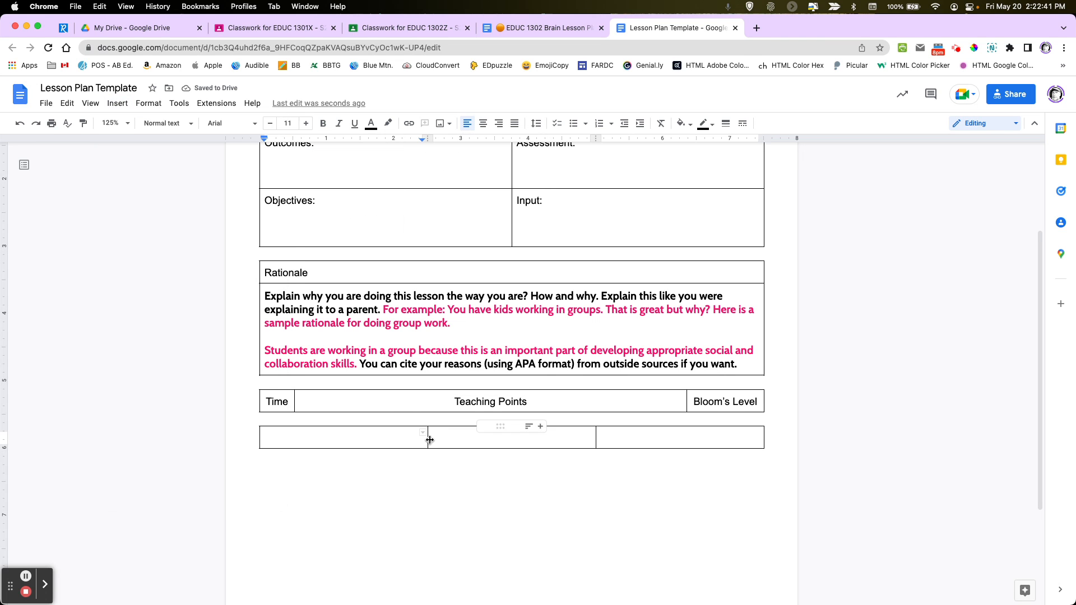
- Match the column widths of the empty three-column table to the header table above, with narrow outer columns and a wide middle one
click(580, 25)
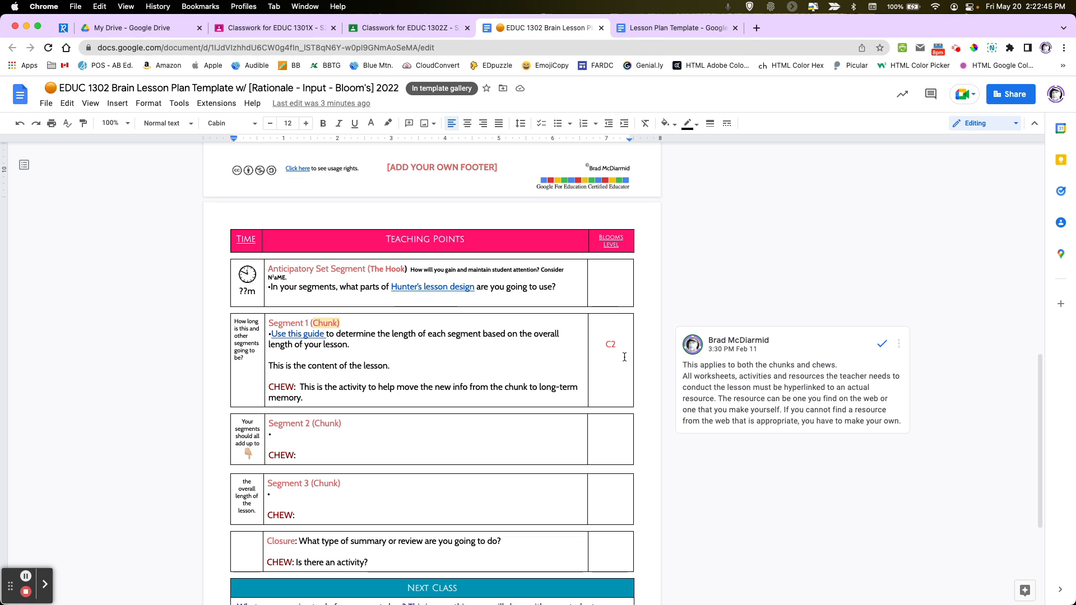
click(641, 31)
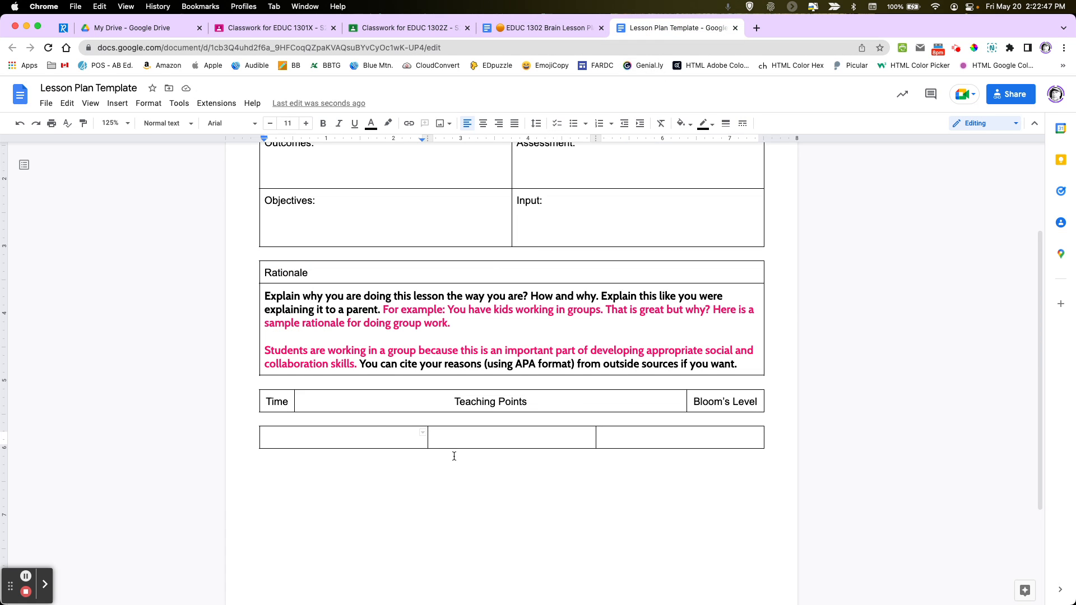
drag(427, 437, 292, 432)
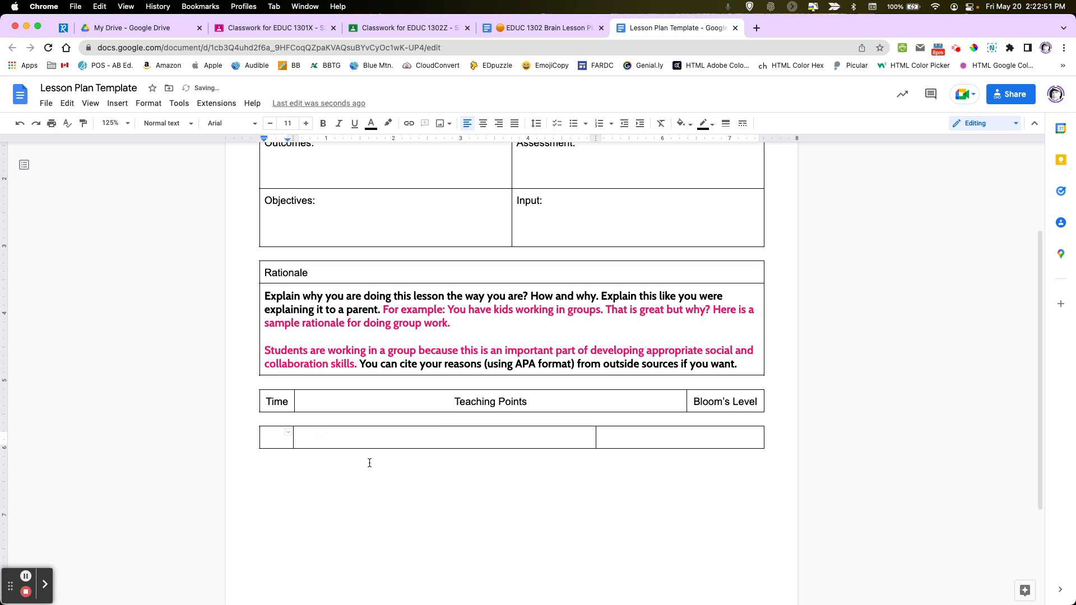
drag(596, 437, 687, 443)
scroll(690, 446, down, 1)
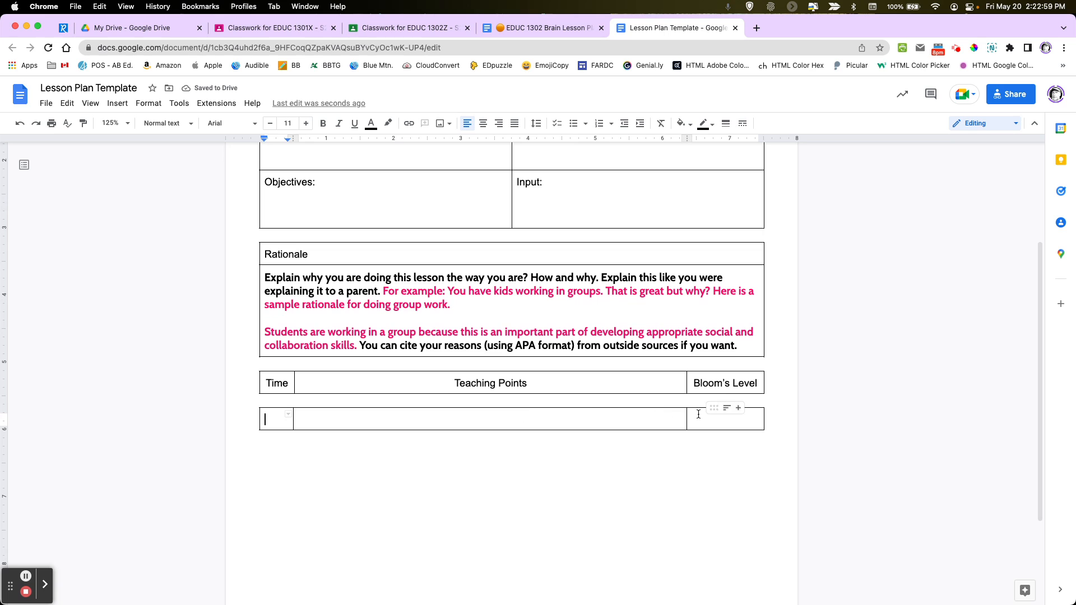
- Enter "Anticipatory Set (Hook)" in the middle cell below Teaching Points and add a blank line under it
click(298, 418)
text(An)
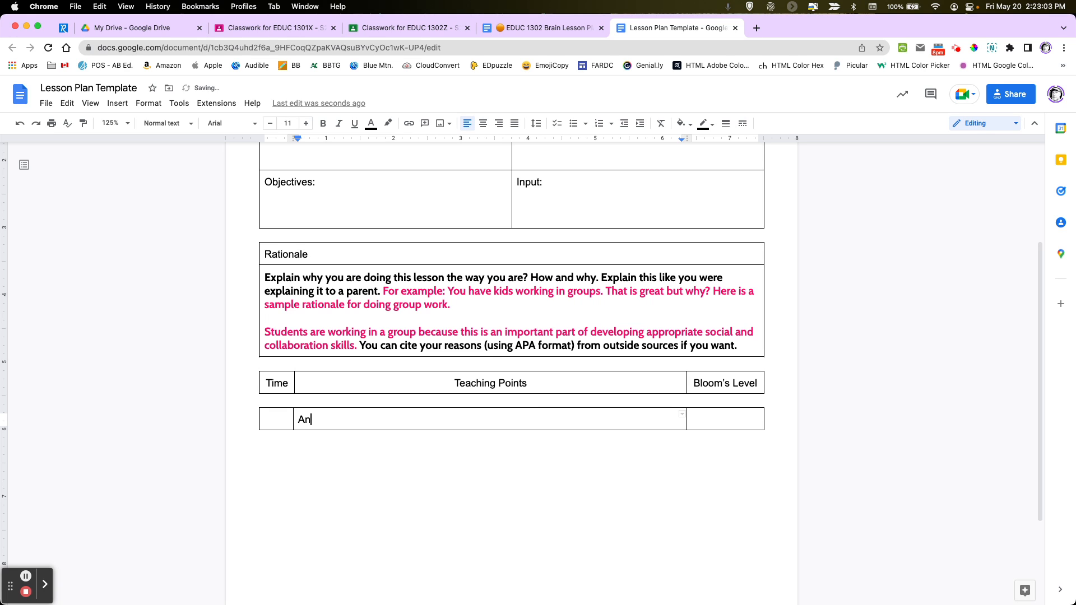
text(ticipatory)
key(BackSpace)
click(546, 28)
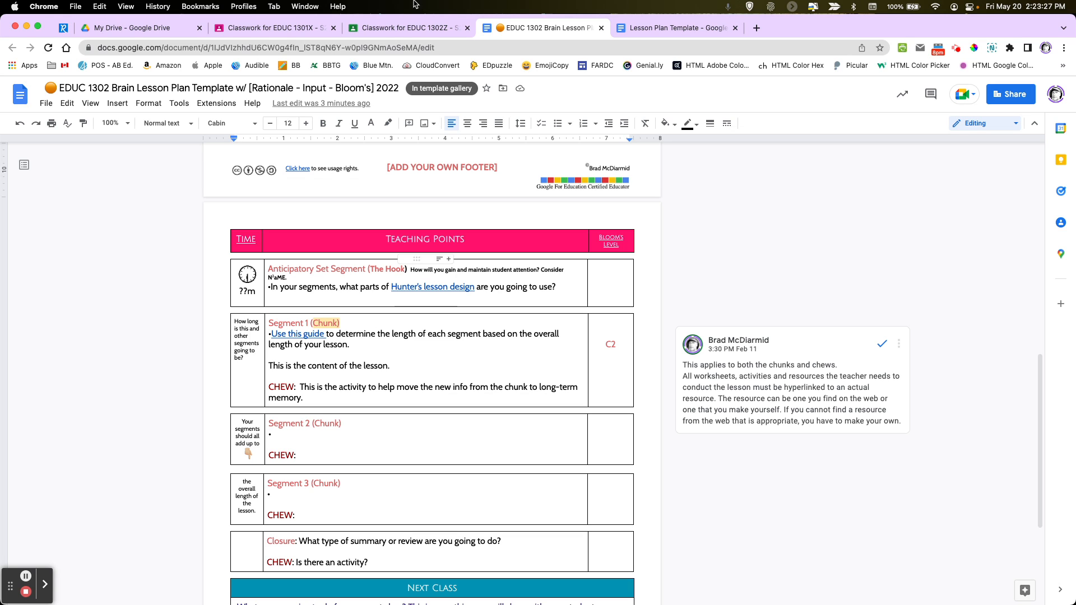
click(631, 30)
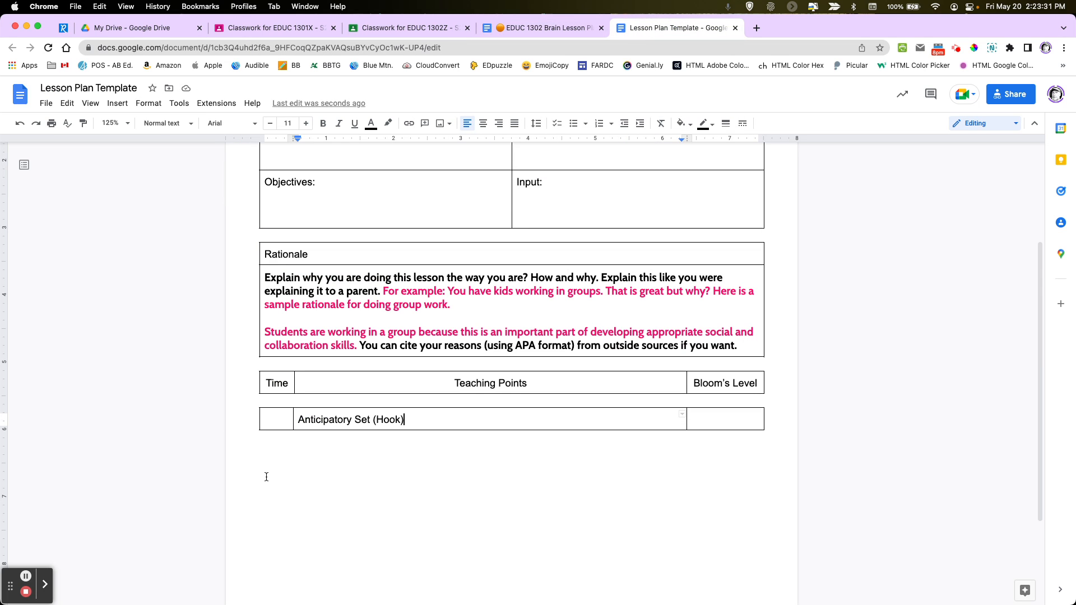
key(Return)
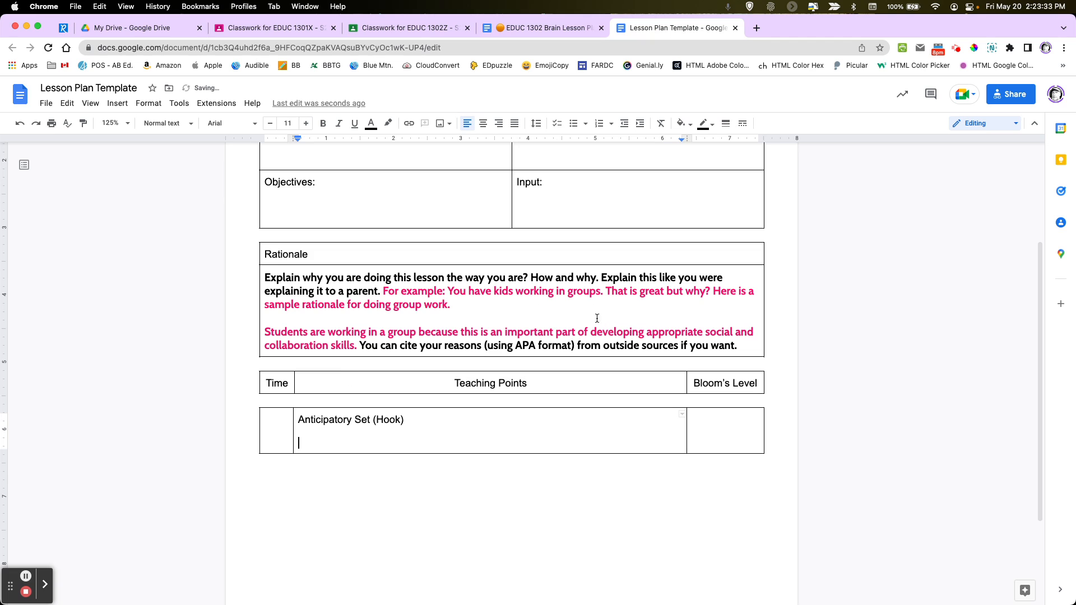
- Insert a three-column, one-row table below the Anticipatory Set table and align its column borders with the tables above
click(268, 463)
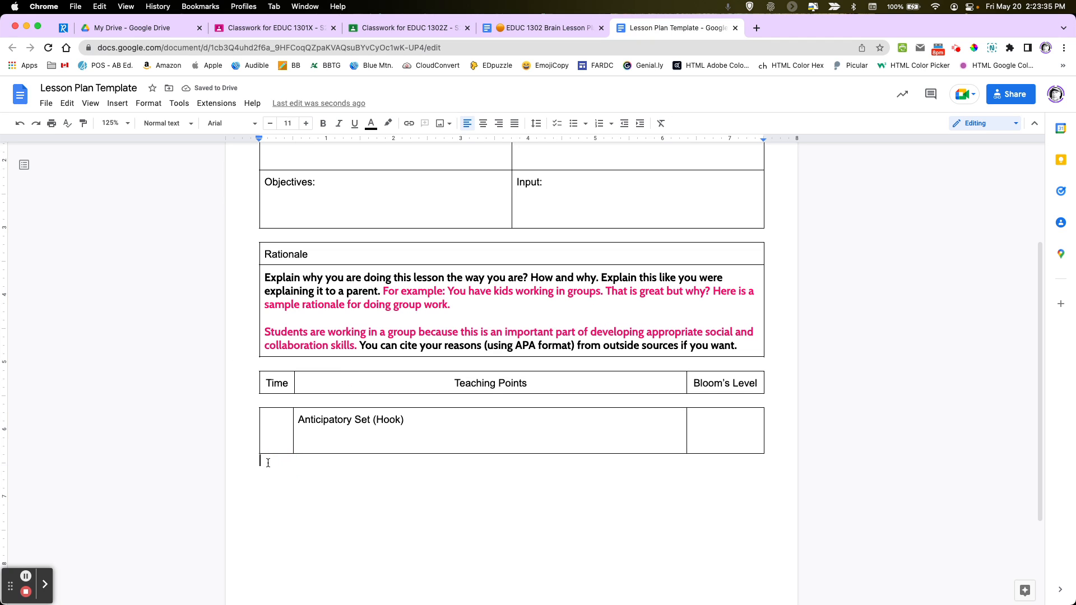
click(117, 103)
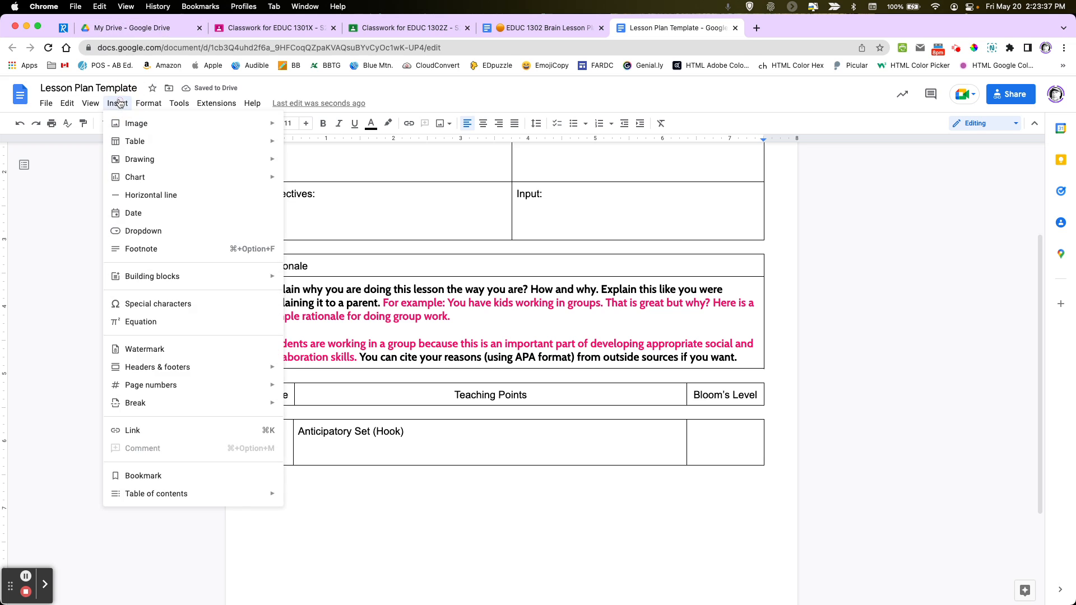
mouse_move(138, 150)
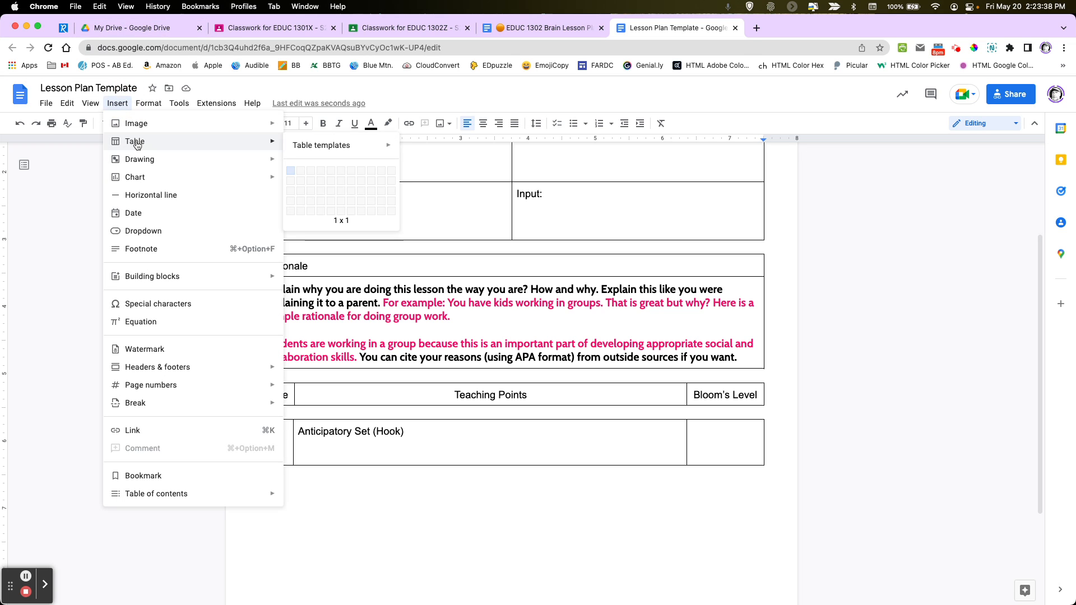
click(311, 168)
drag(426, 494, 292, 485)
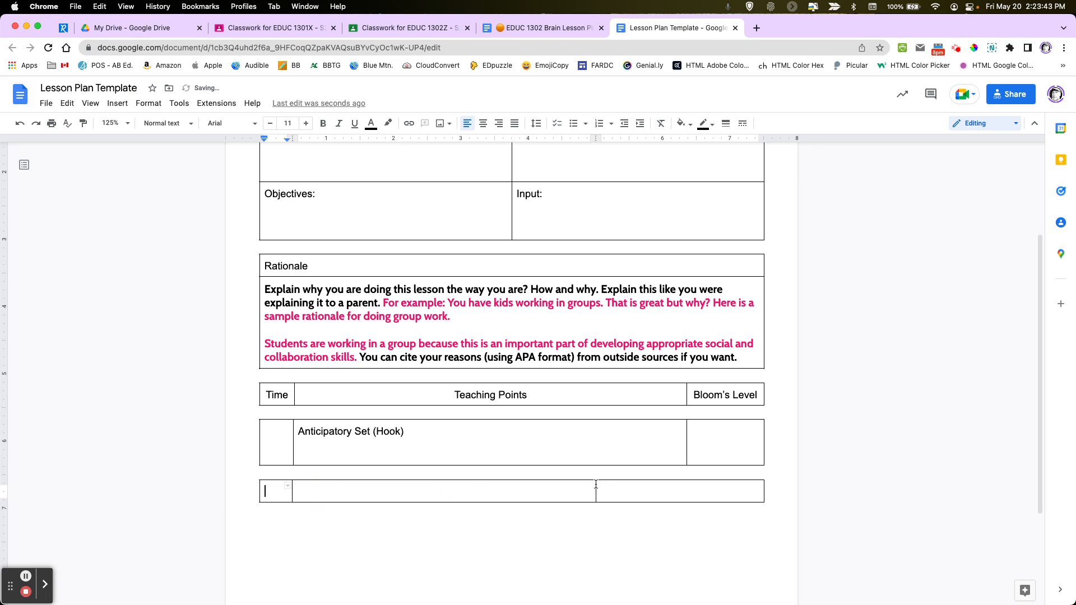
drag(595, 489, 686, 491)
- Enter "Segment 01 (Chunk)" in the middle cell of the empty table below the Anticipatory Set table
click(314, 492)
text(Segment 01)
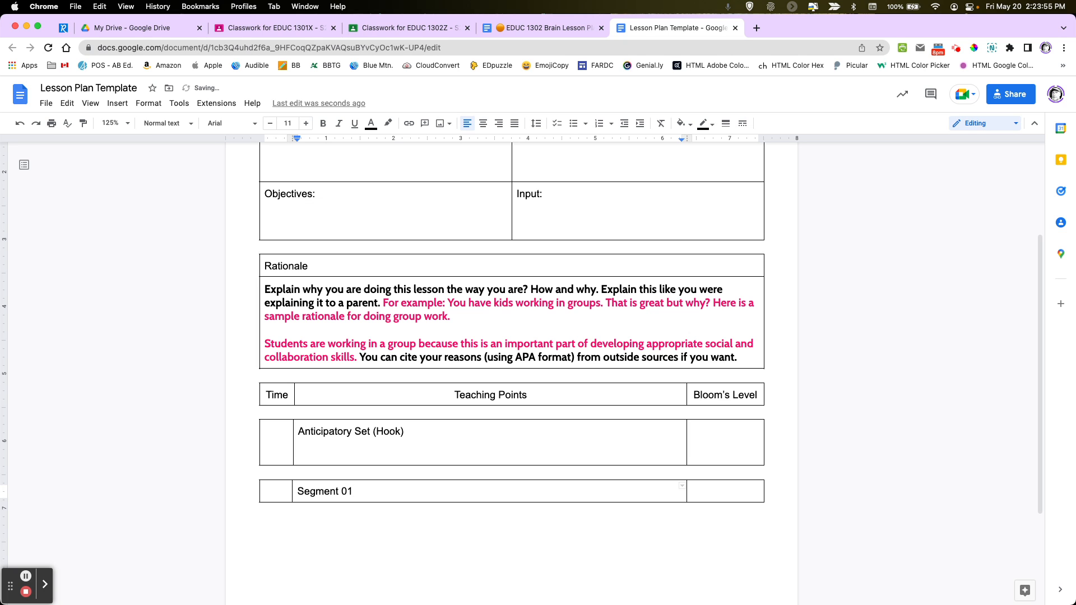
click(529, 25)
text((Chunk)
click(353, 496)
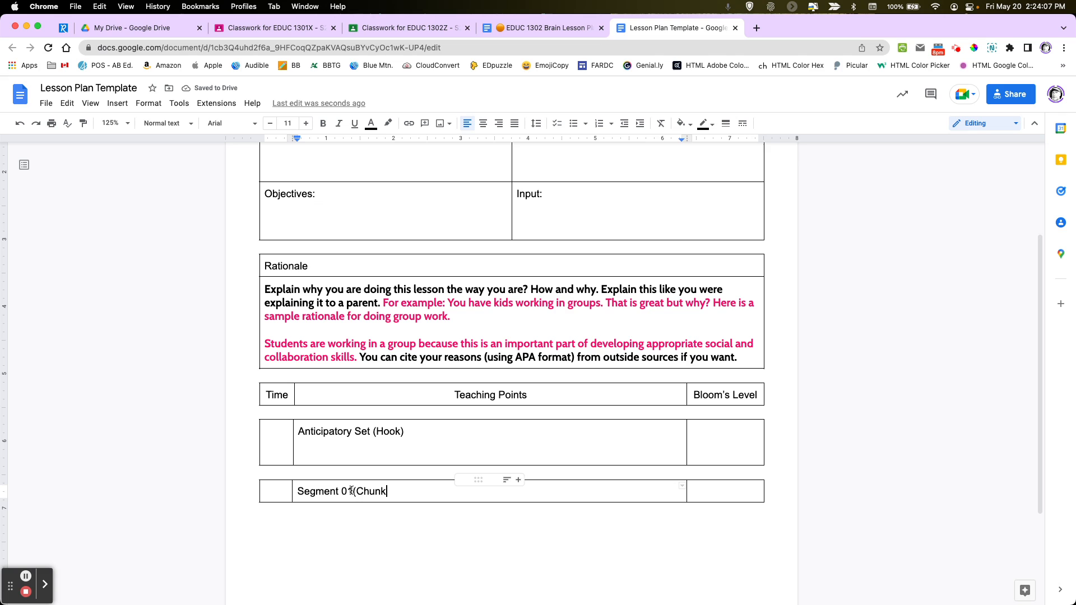
click(395, 491)
text(Idea)
key(BackSpace)
key(BackSpace)
key(BackSpace)
key(BackSpace)
- Add several blank lines under the Segment 01 heading and extend its parenthesis to "(Chunk - teaching part)"
key(Return)
key(Return)
key(Return)
key(Return)
key(Return)
key(Return)
key(Return)
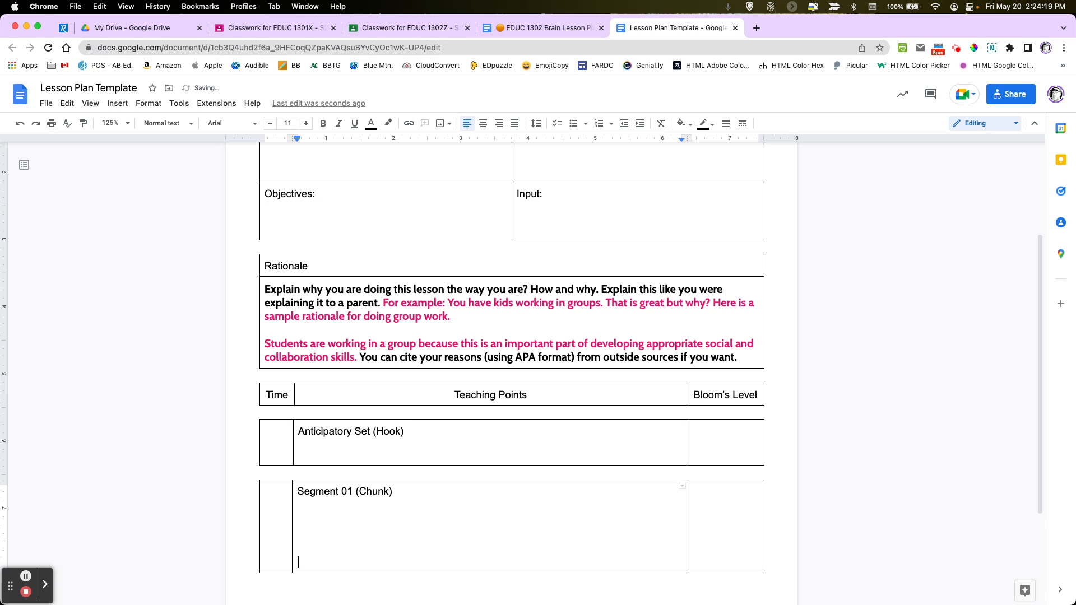
click(390, 491)
text(- )
text(teaching par)
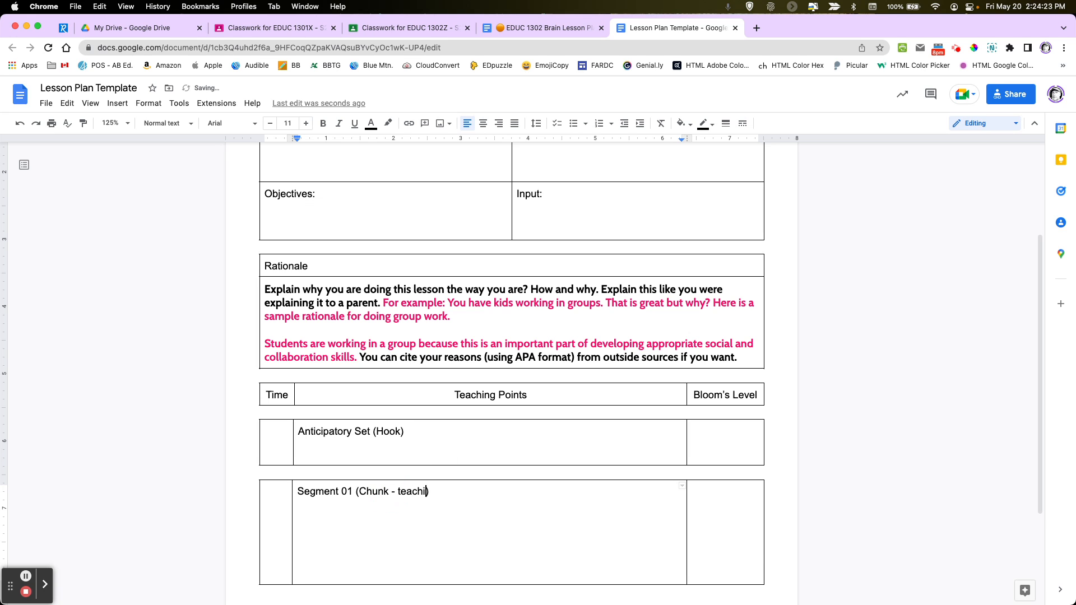
text(t)
- Remove the surplus blank lines in the Segment 01 cell and enter "Chew (Activity)" as its last line
click(307, 575)
key(BackSpace)
key(BackSpace)
key(BackSpace)
text(Chew)
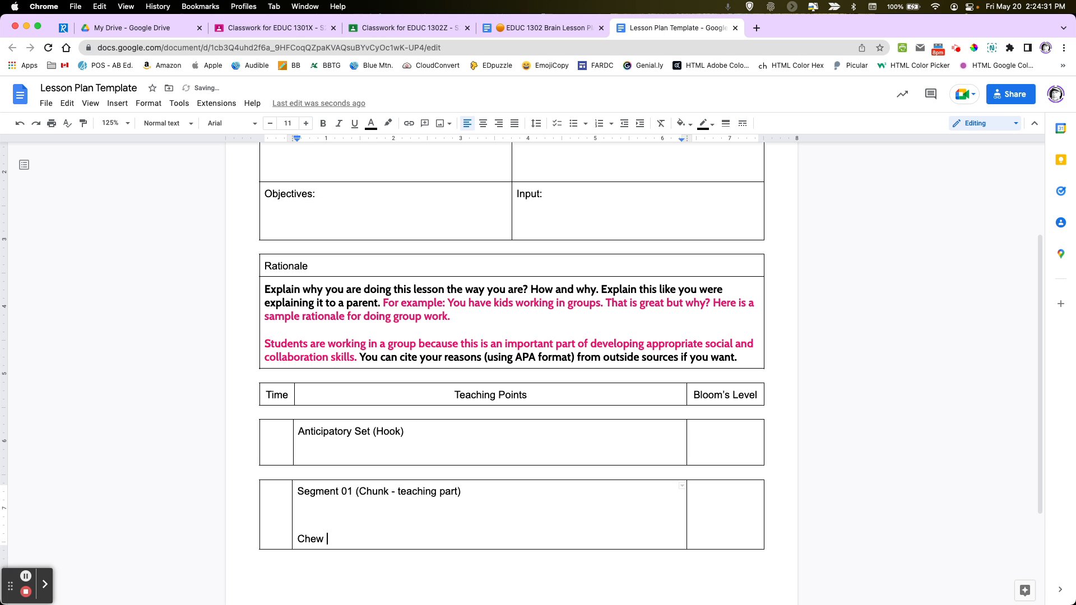
text( (Activity)
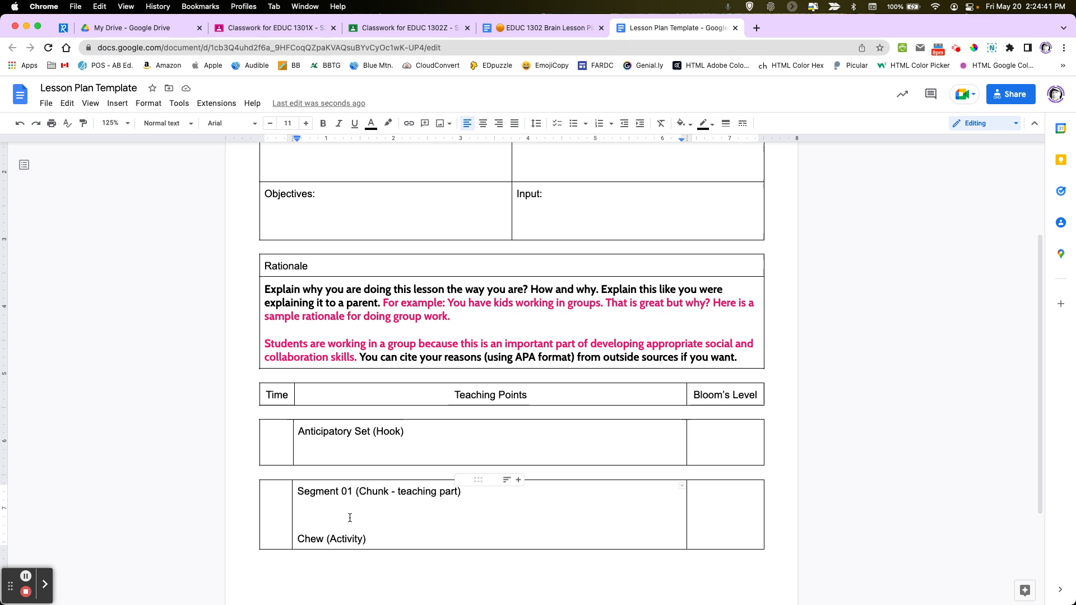
- Following the EDUC 1302 template's segment layout, copy the Segment 01 table and paste three copies of it below
click(525, 27)
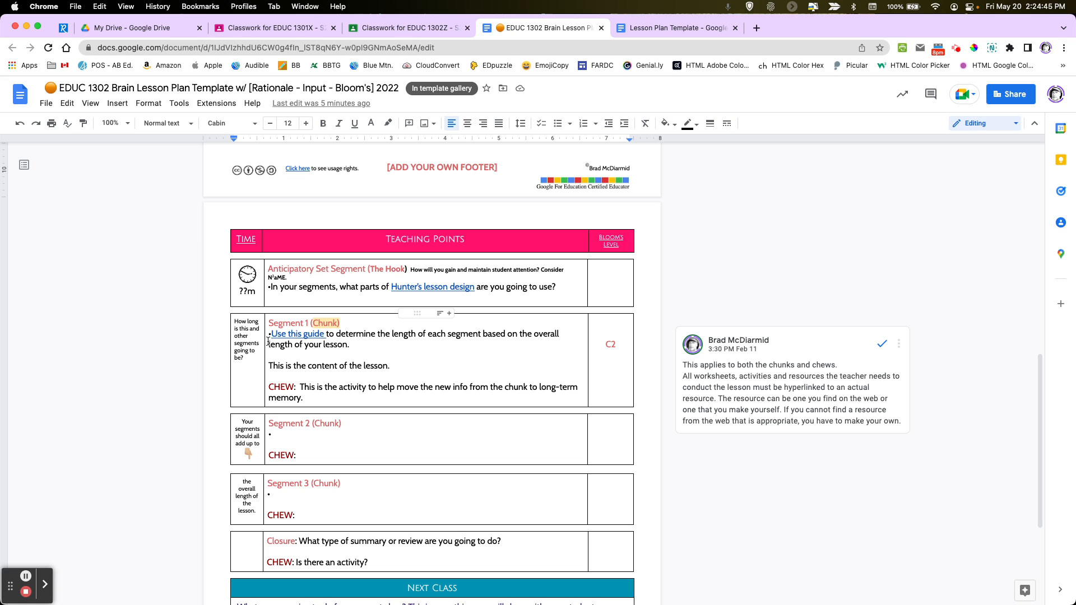
scroll(420, 403, down, 3)
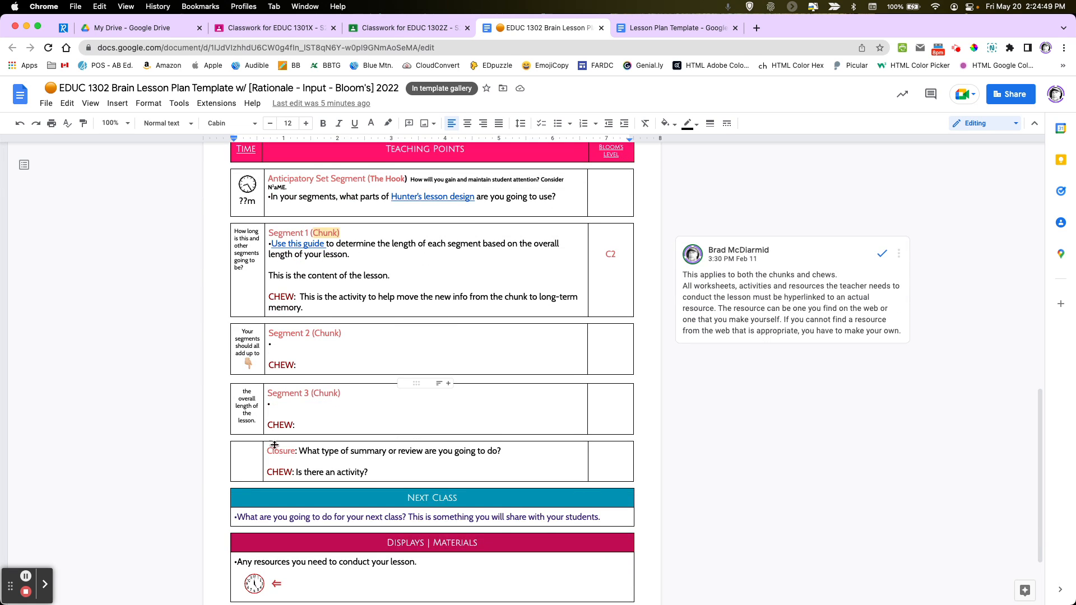
click(652, 29)
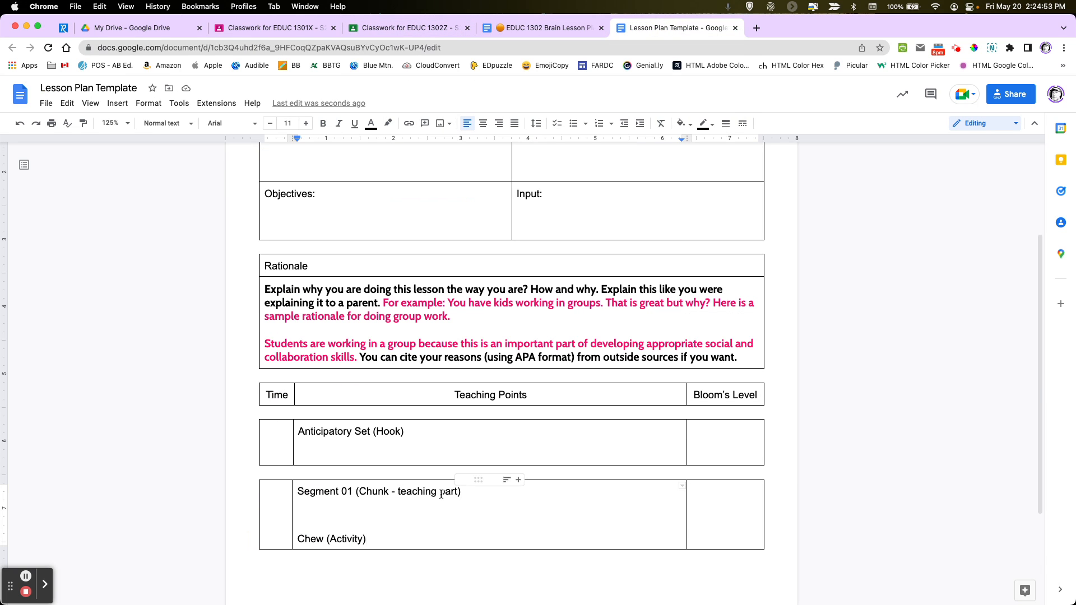
drag(281, 494, 745, 506)
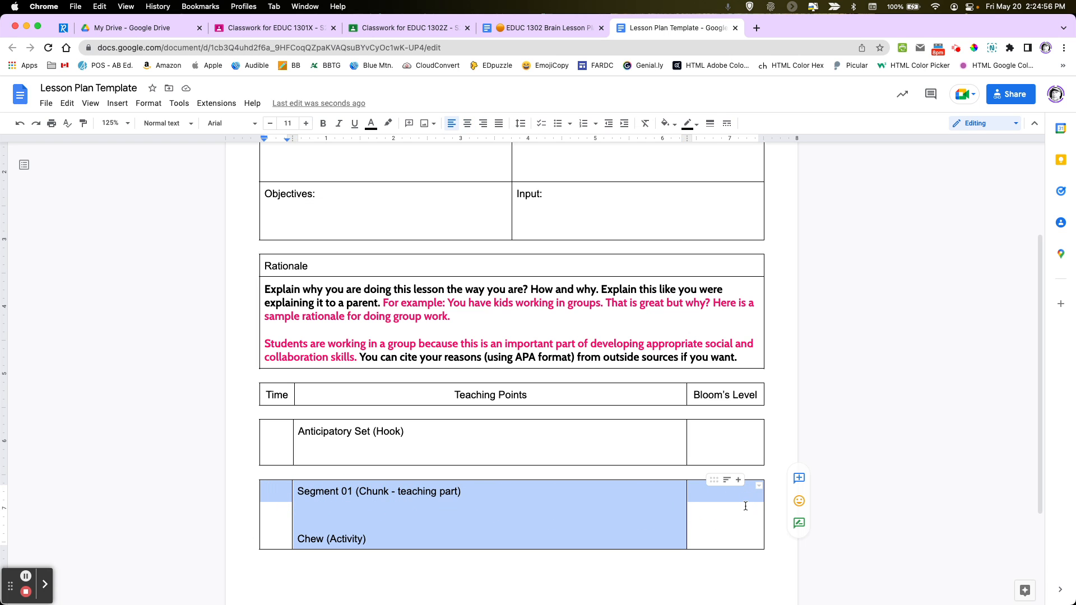
right_click(607, 504)
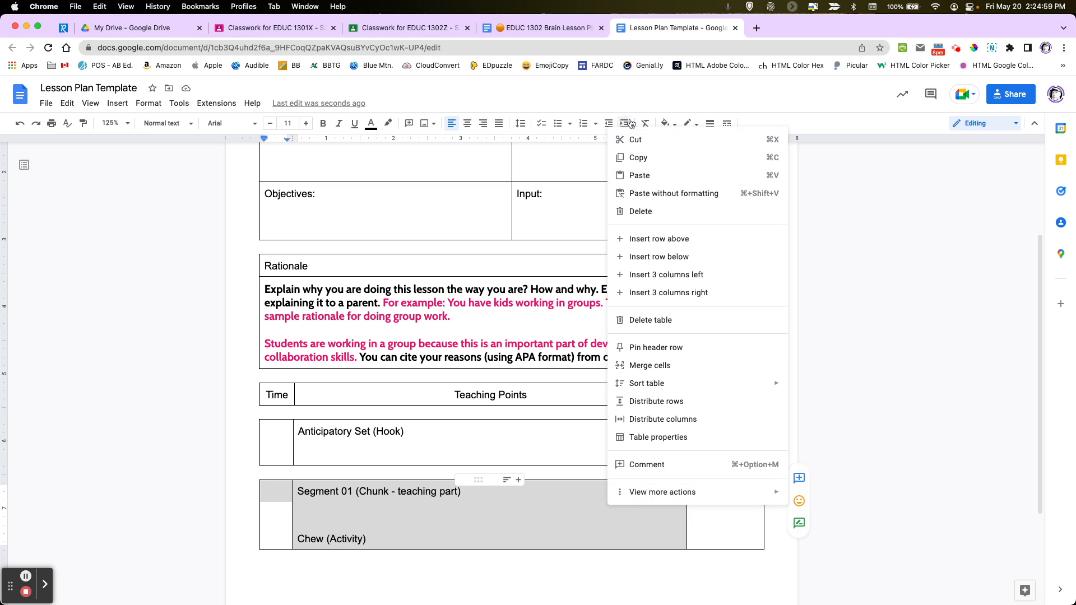
click(635, 157)
scroll(490, 338, down, 3)
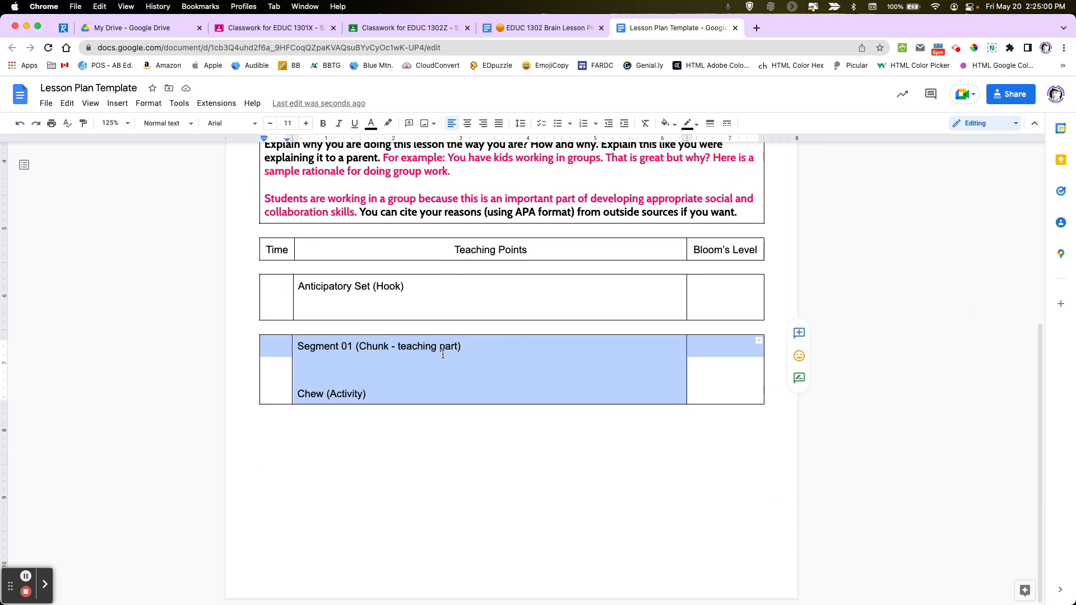
click(356, 427)
key(cmd+v)
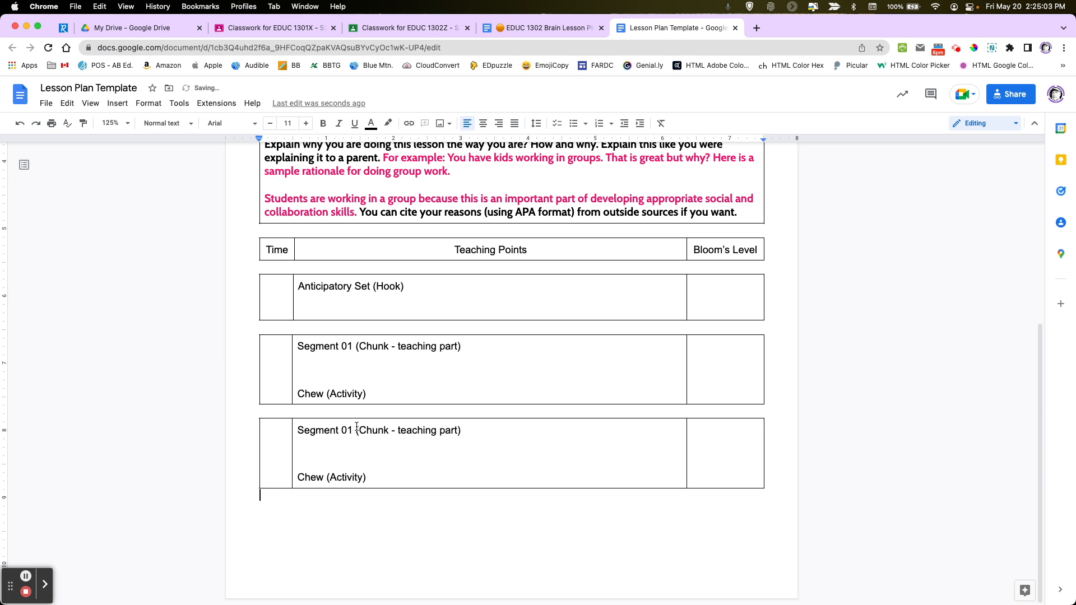
key(super+v)
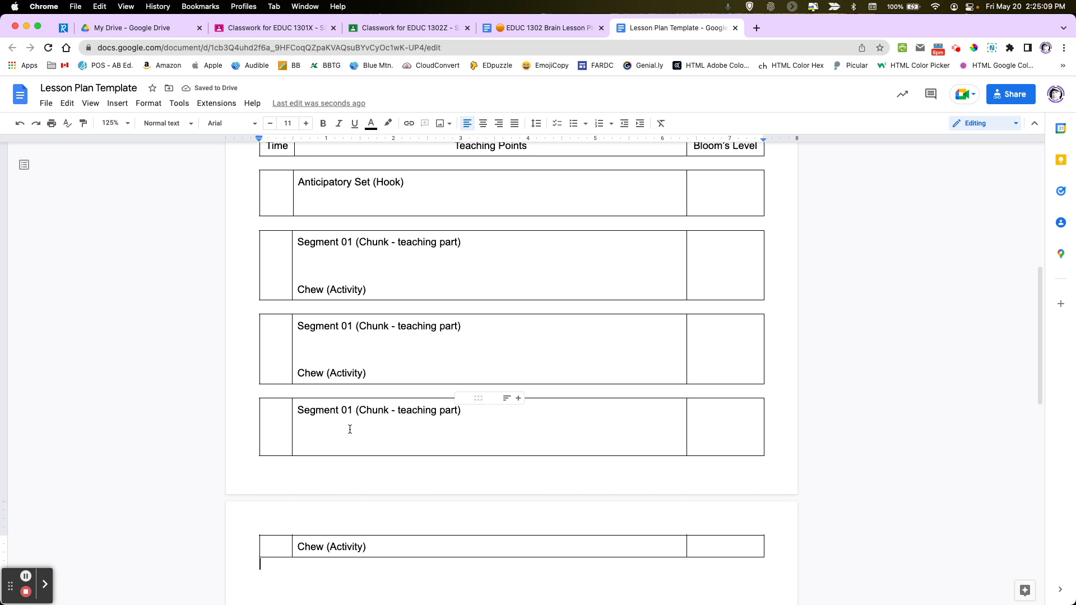
key(super+v)
- Replace the segment heading in the last pasted table with "Closure", keeping its Chew (Activity) line
click(299, 500)
drag(300, 500, 461, 501)
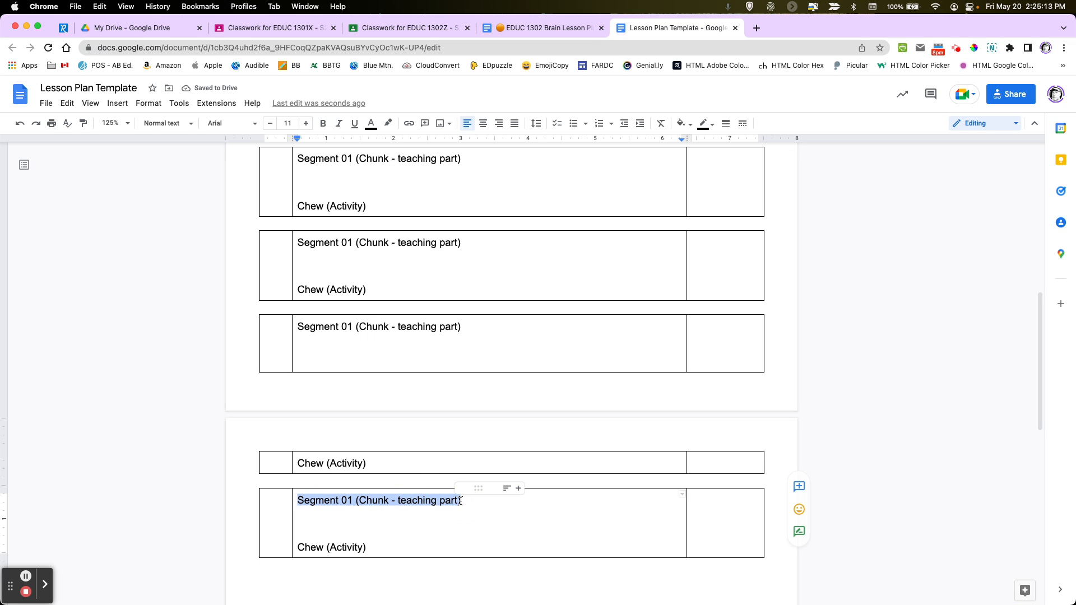
text(Closure)
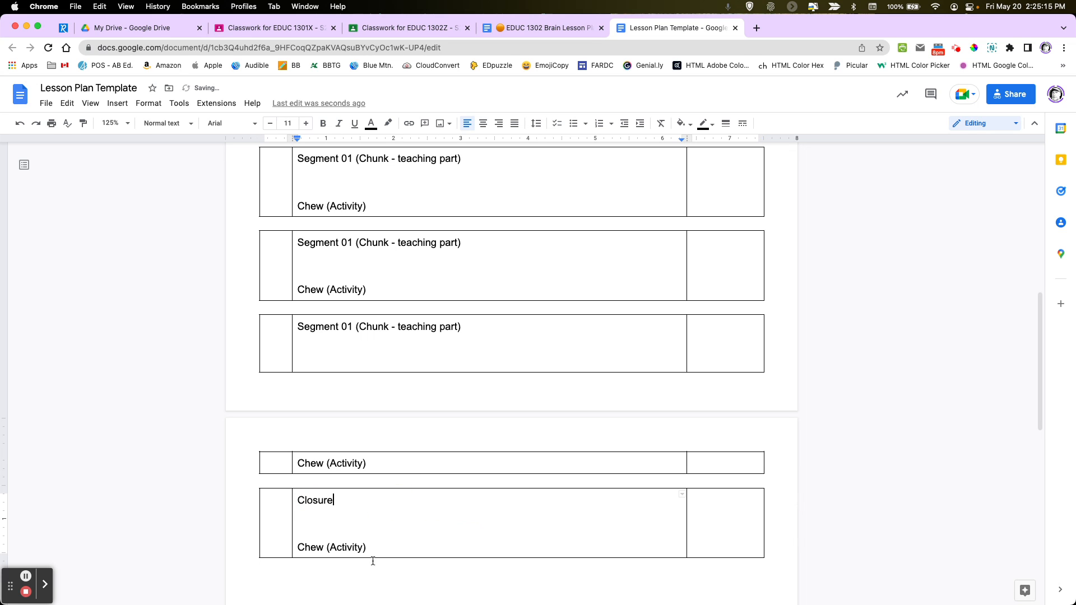
click(297, 547)
click(377, 549)
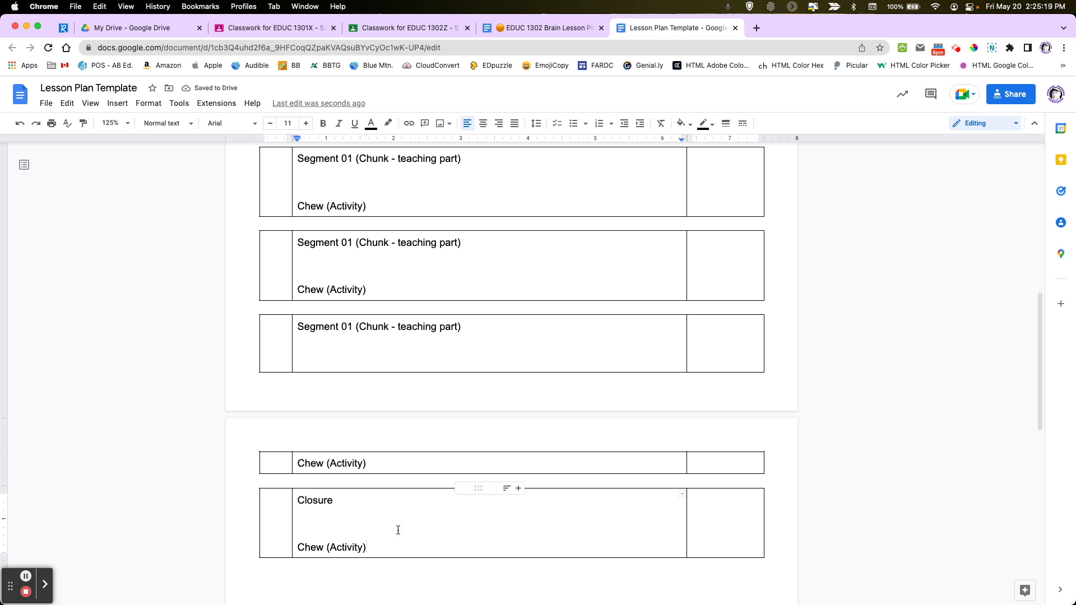
- Renumber the second and third segment tables as 02 and 03, and delete a blank line above Segment 03's Chew line
scroll(358, 381, up, 2)
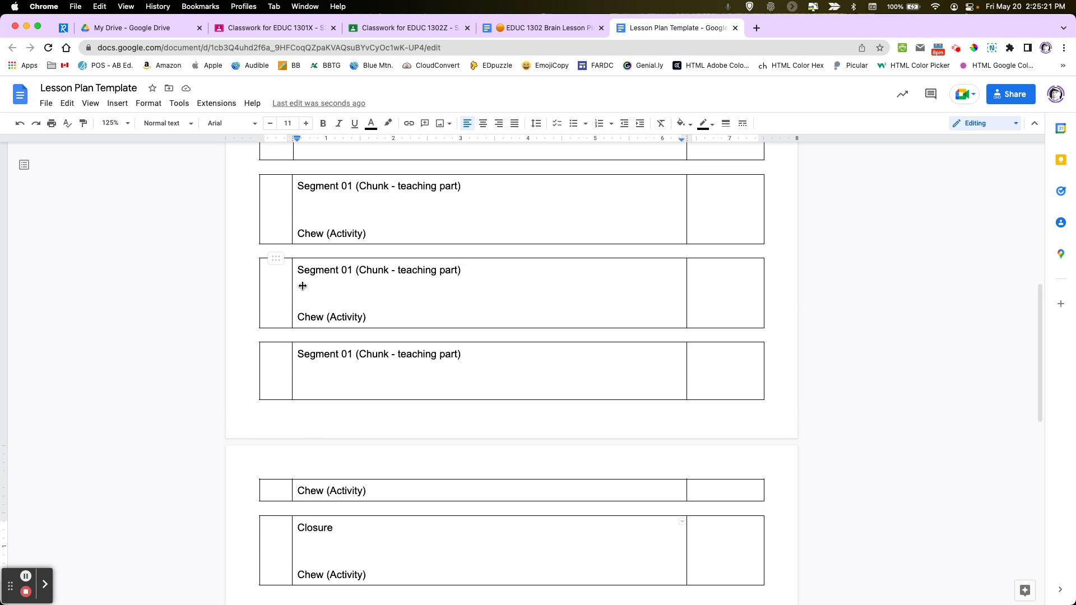
scroll(341, 313, up, 2)
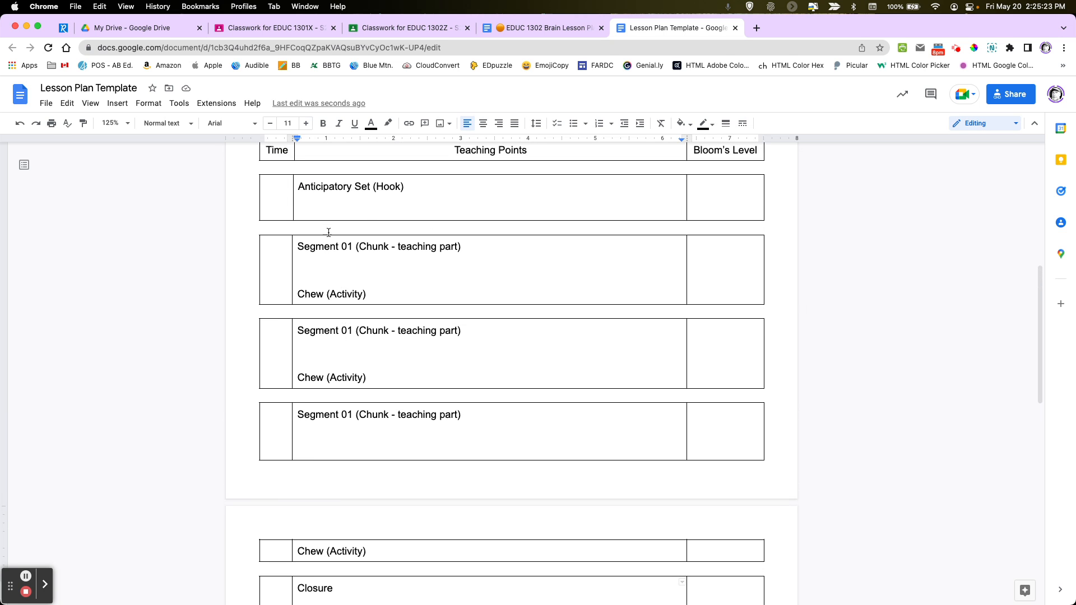
double_click(348, 330)
text(02)
double_click(350, 414)
text(02)
key(BackSpace)
text(3)
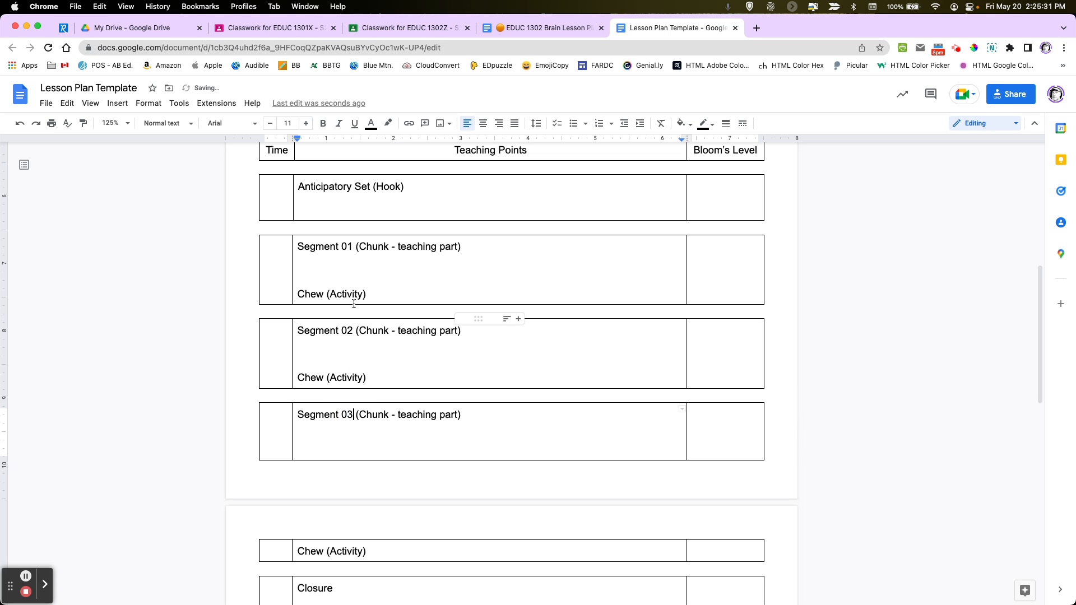
click(367, 445)
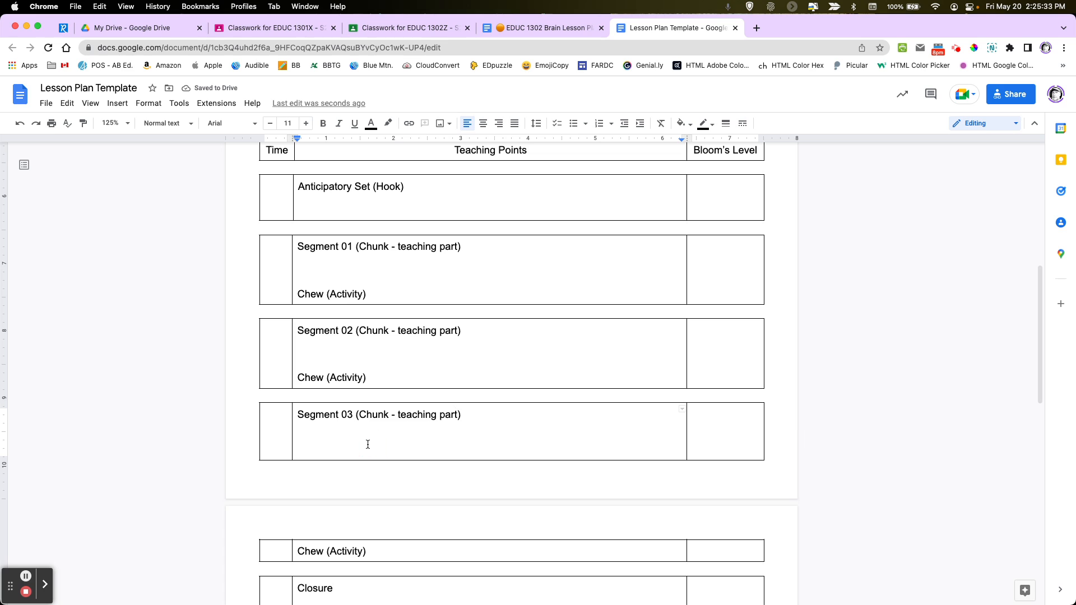
key(BackSpace)
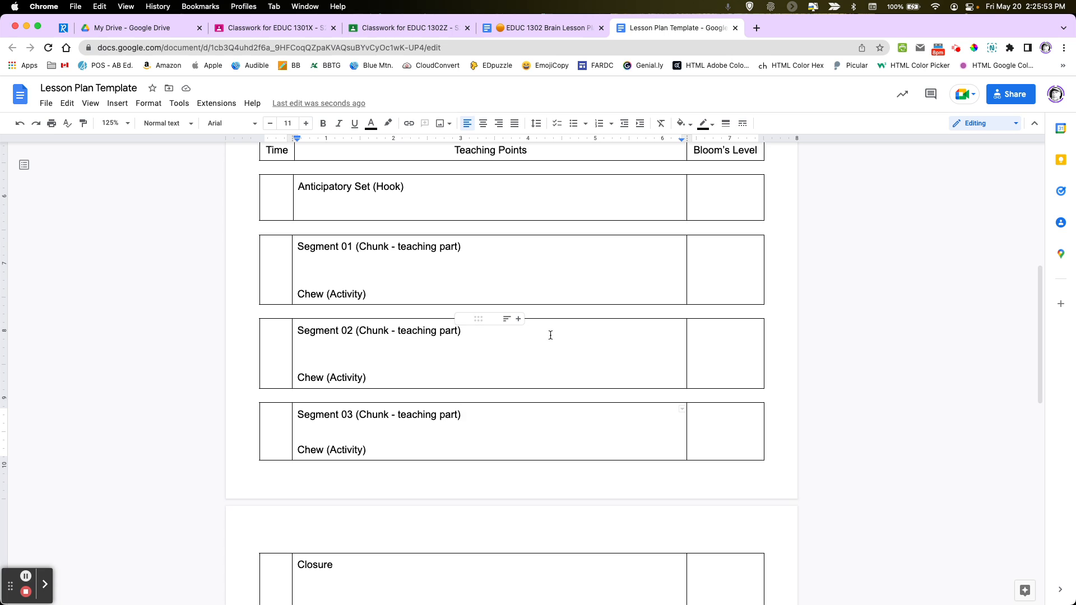
- Delete the whole Segment 02 table and undo the deletion
right_click(531, 346)
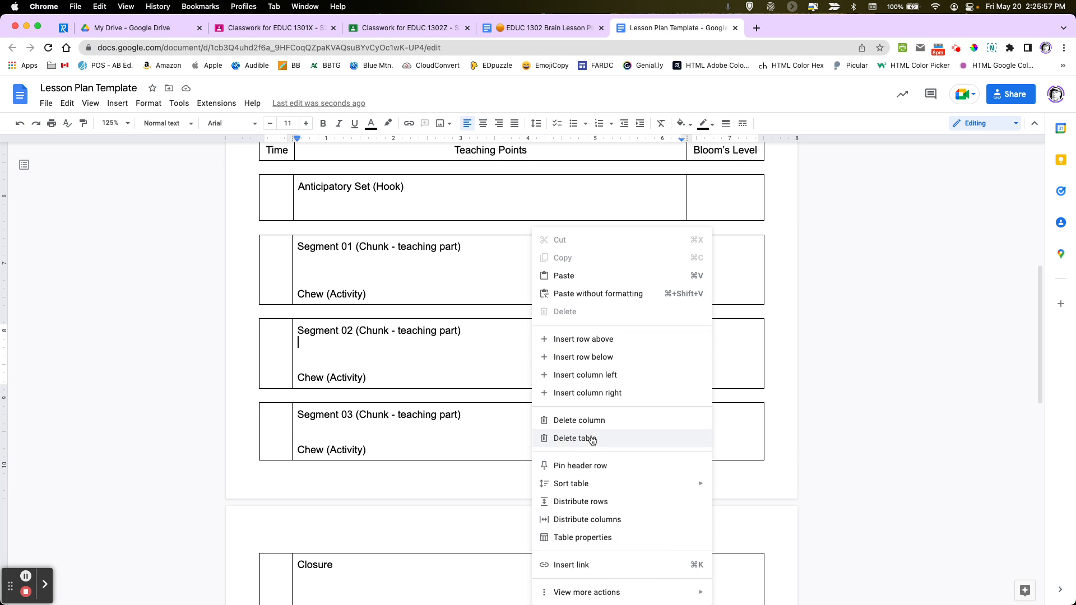
click(571, 439)
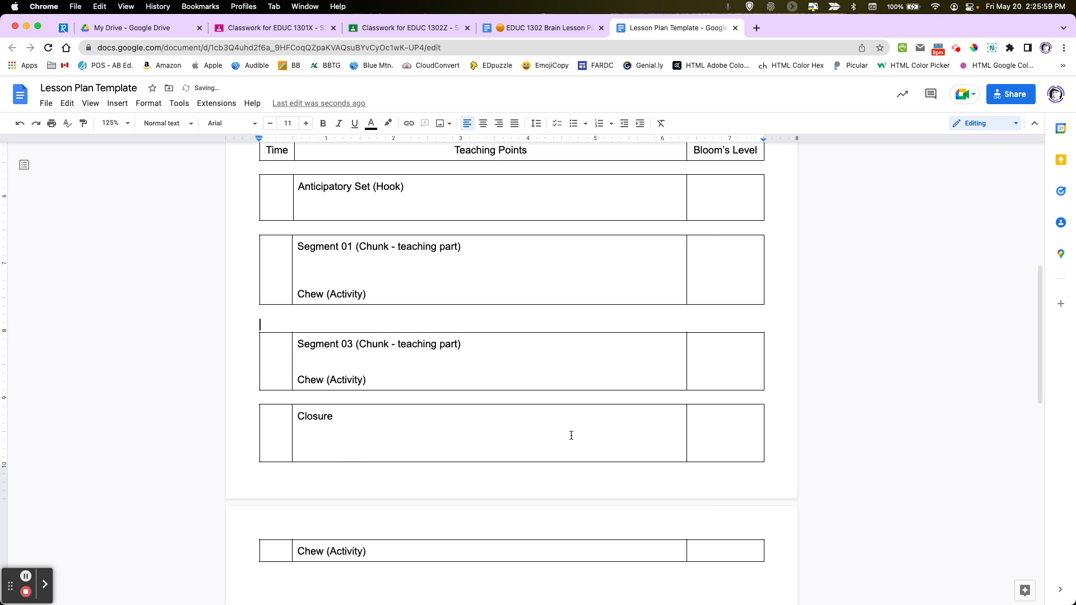
key(super+z)
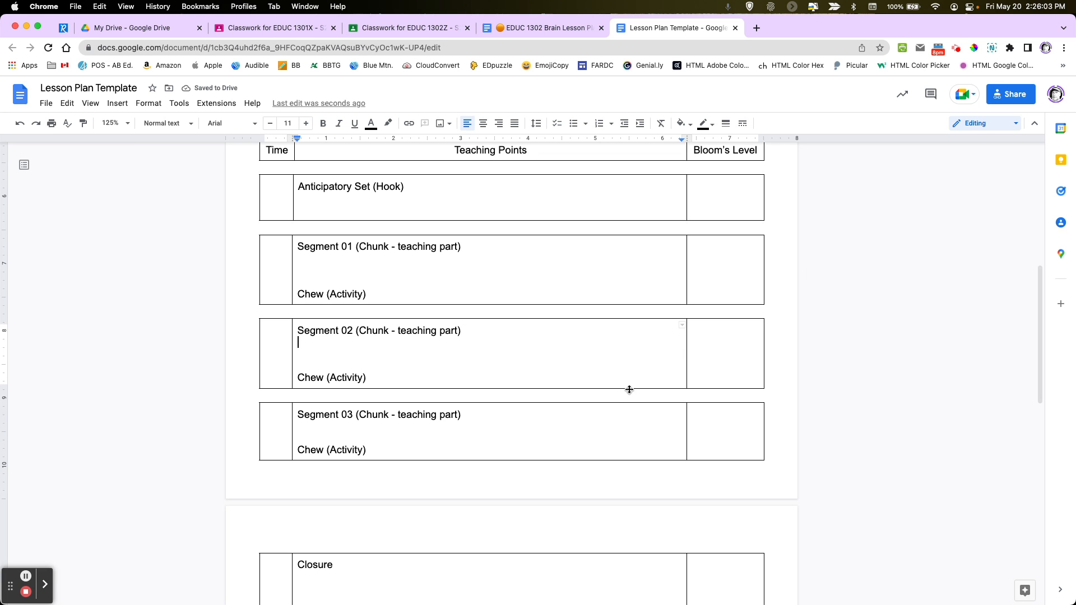
- Following the EDUC 1302 template, insert a one-column, two-row table below the Closure table and enter "Next Class" in its first row
click(557, 29)
scroll(448, 315, down, 1)
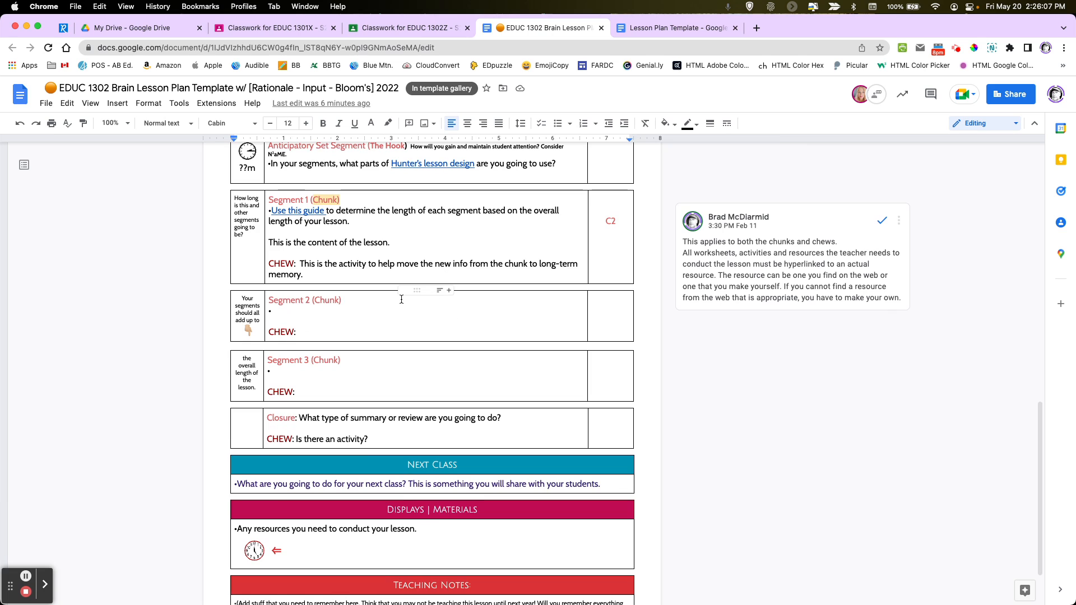
scroll(336, 358, down, 3)
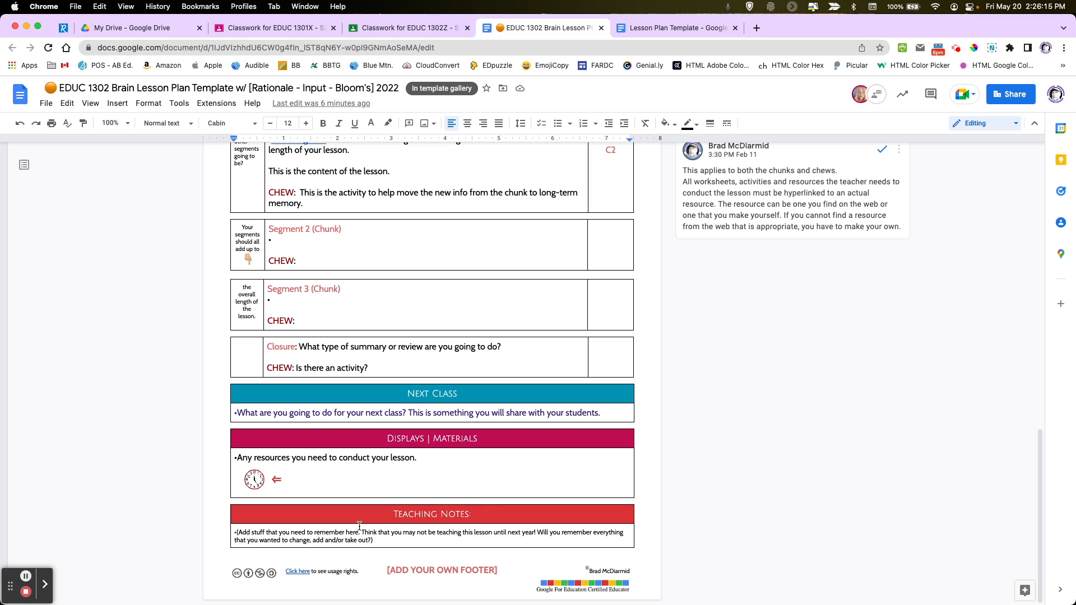
click(655, 30)
scroll(349, 324, down, 5)
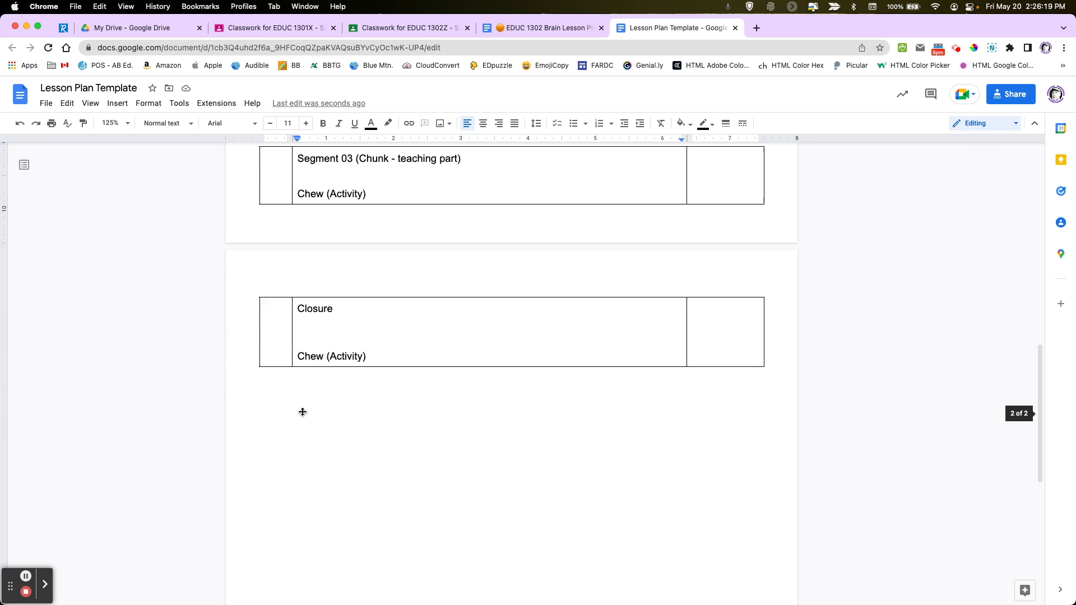
click(328, 368)
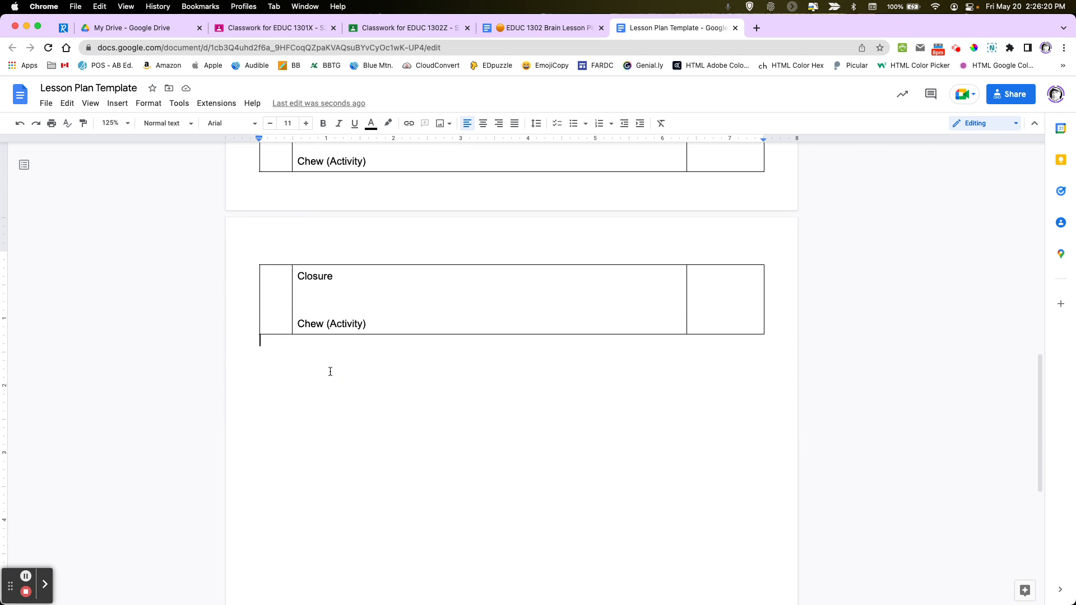
click(118, 103)
mouse_move(125, 141)
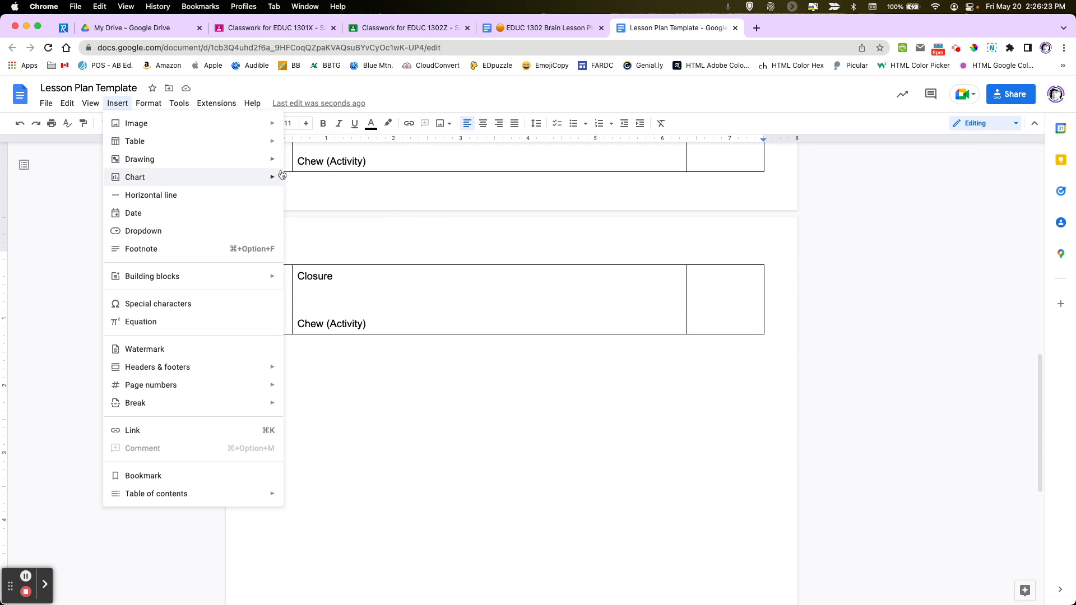
mouse_move(275, 146)
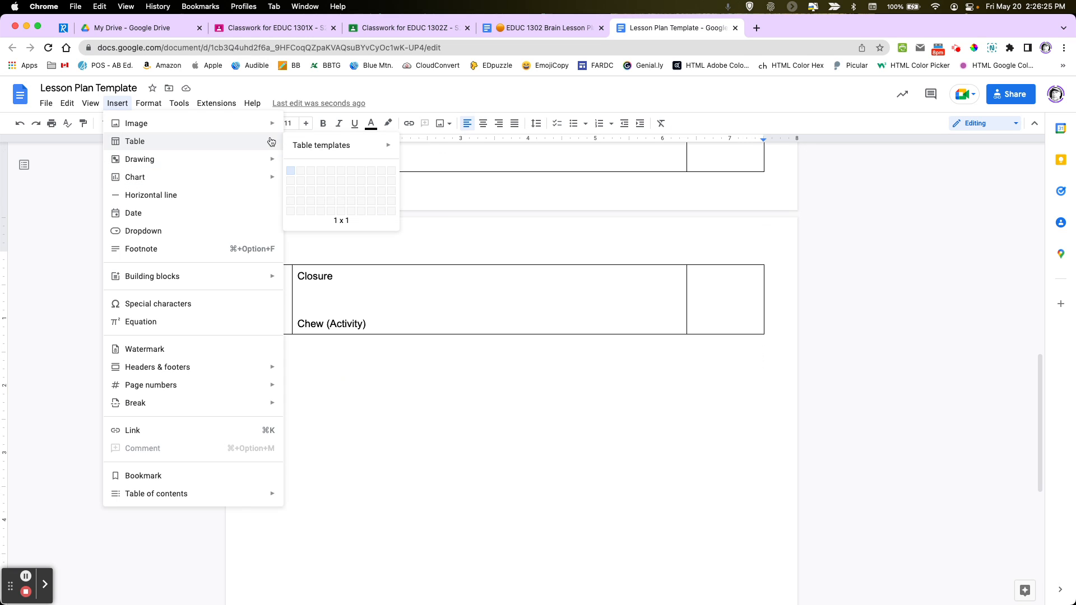
click(291, 180)
text(N)
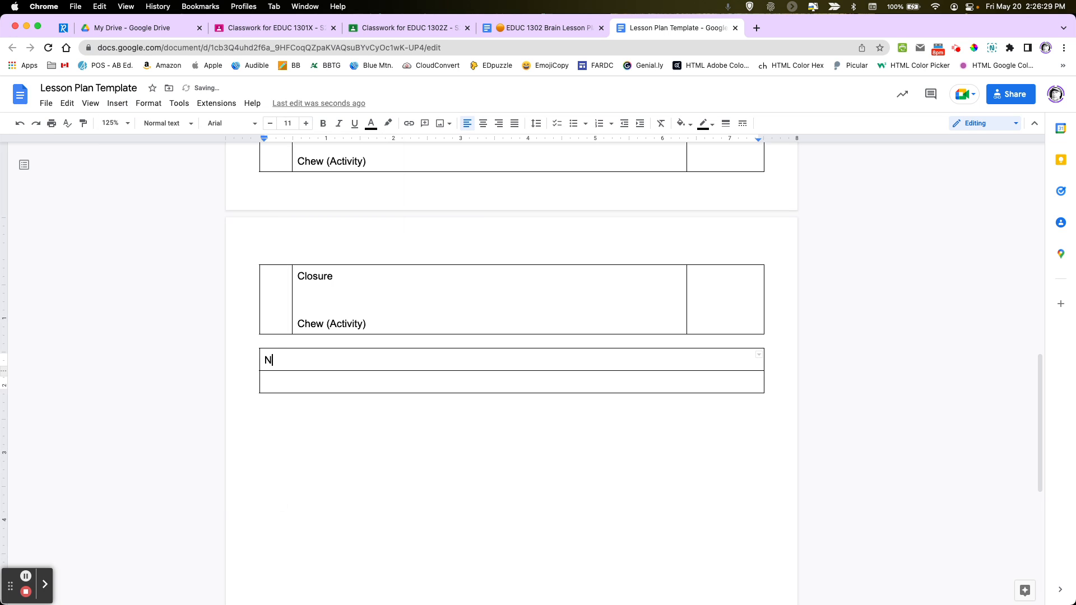
text(ext Class)
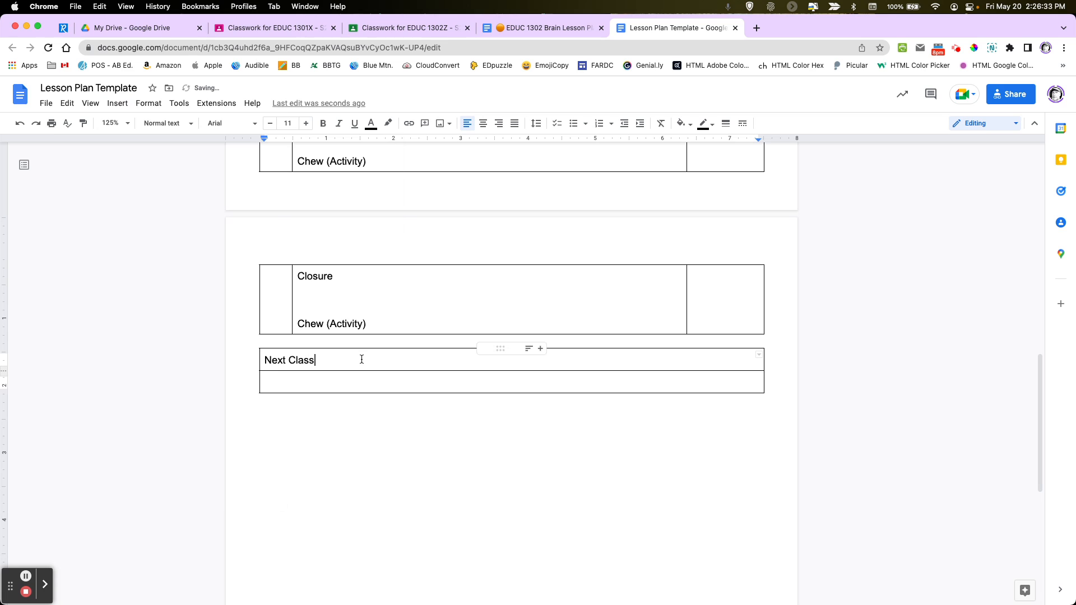
- Copy the Next Class table and paste two copies below it
click(311, 412)
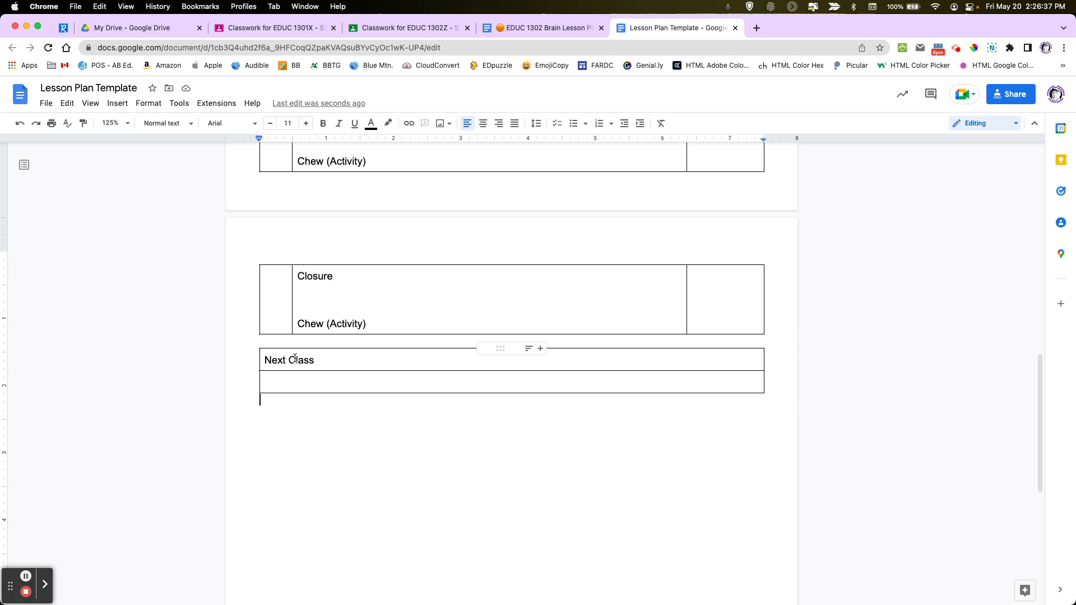
drag(319, 365, 328, 377)
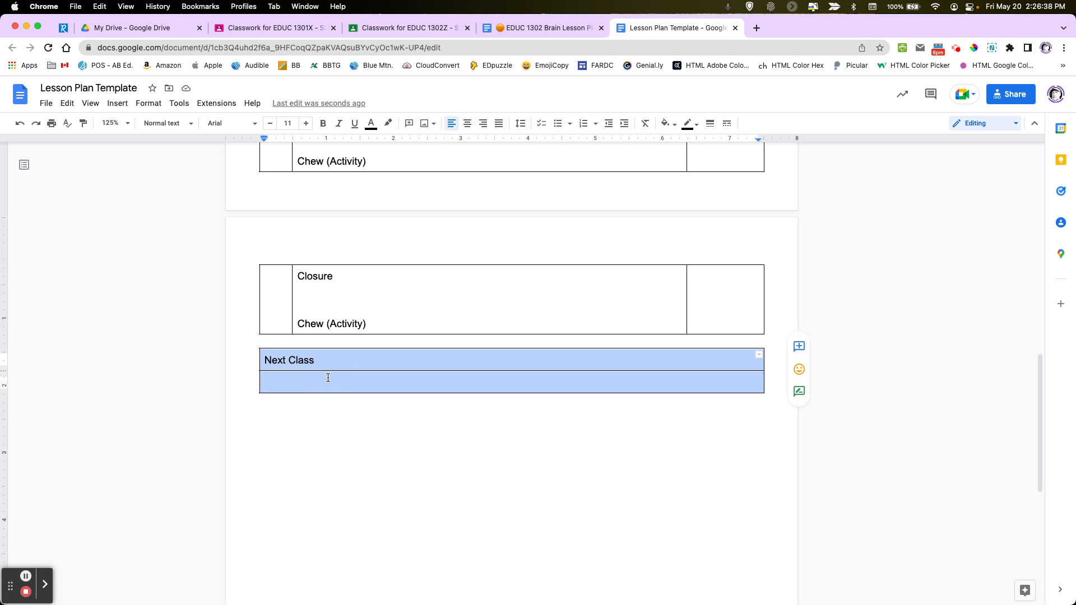
click(296, 407)
key(super+v)
key(super+v)
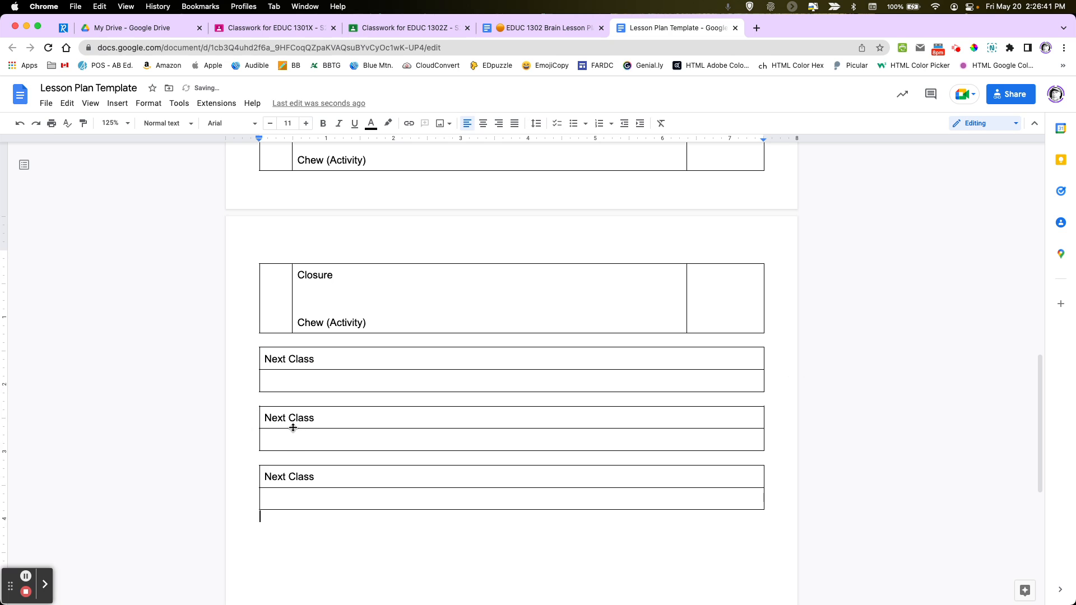
- Retitle the two pasted Next Class tables as "Displays and Materials" and "Teaching Notes"
scroll(281, 423, up, 1)
drag(276, 423, 315, 425)
text(Displays and Materials)
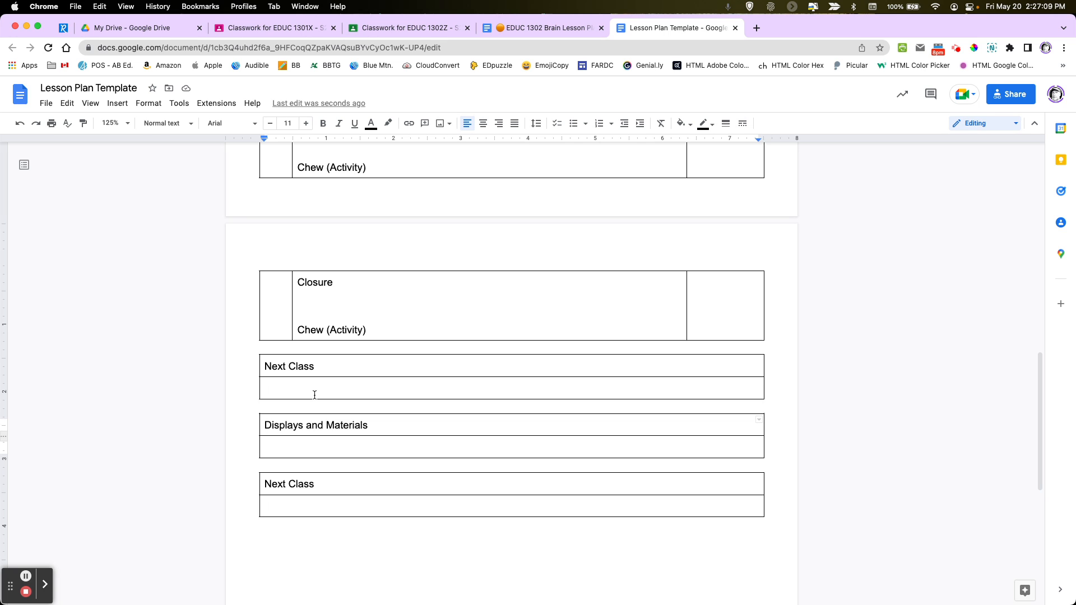
drag(315, 483, 265, 483)
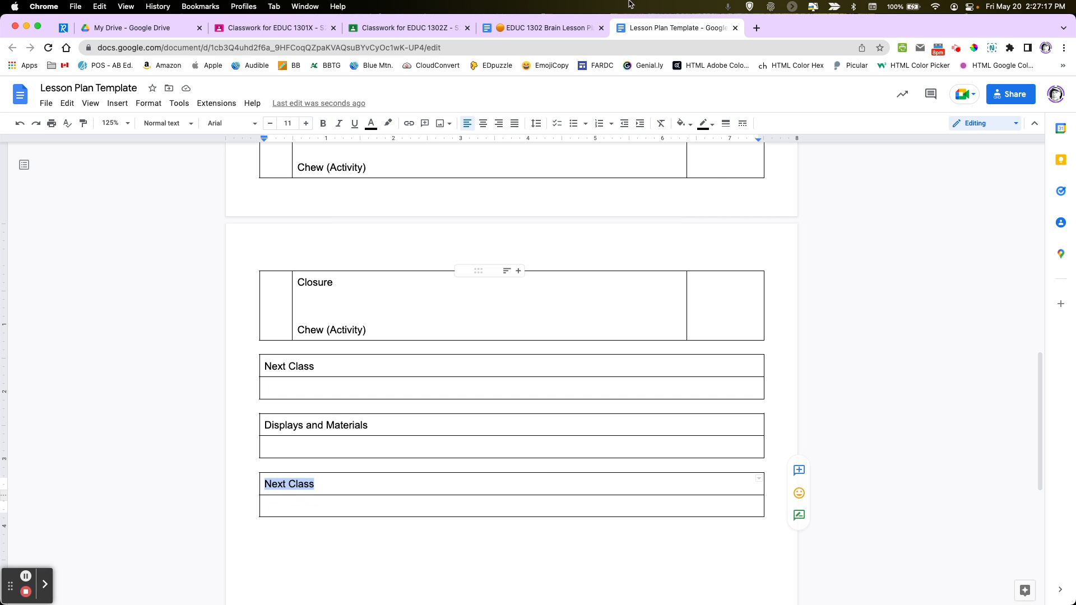
click(522, 27)
click(675, 28)
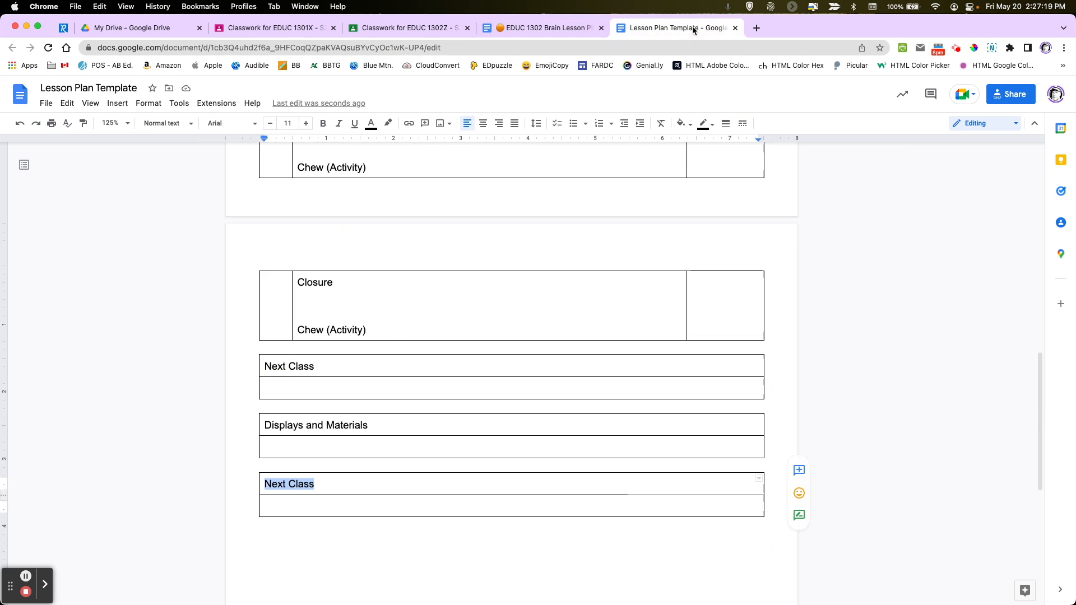
text(aching Notes)
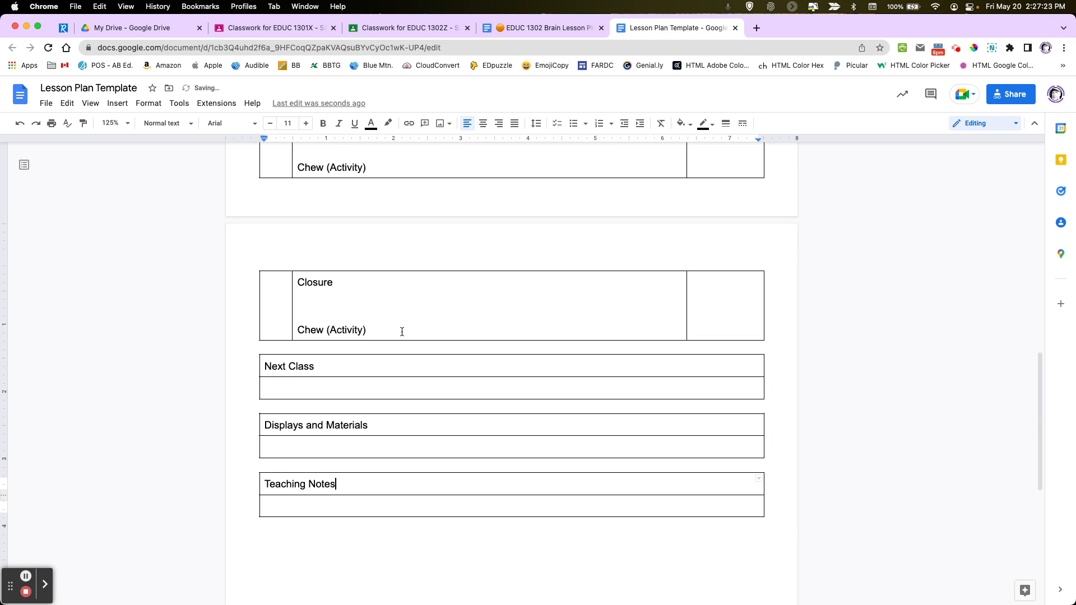
click(297, 504)
click(295, 506)
- Add a page footer containing the teacher's name followed by an automatic page number
scroll(413, 360, up, 3)
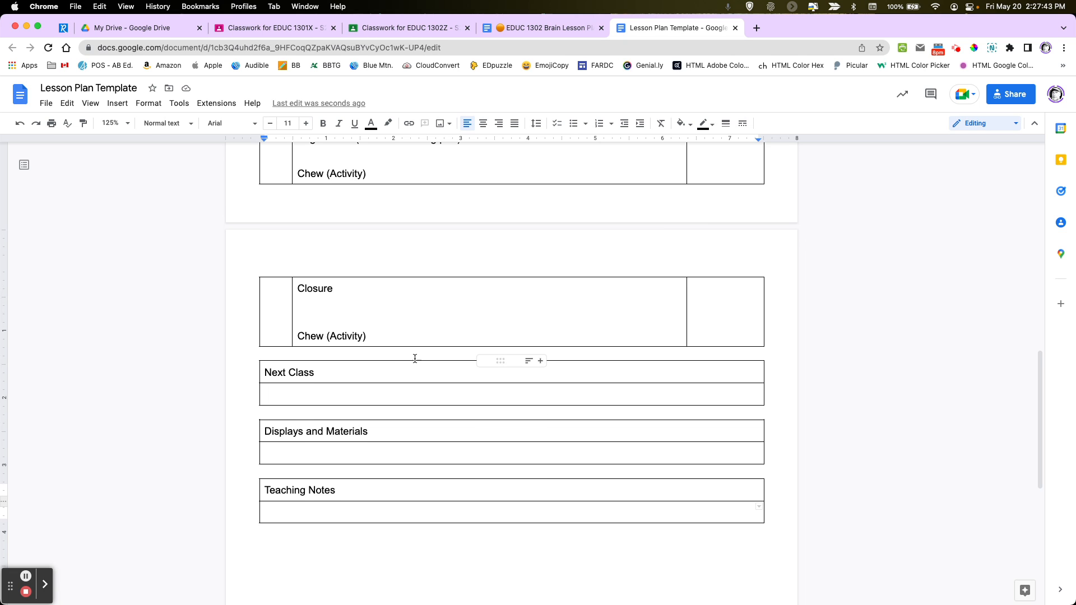
scroll(414, 362, up, 1)
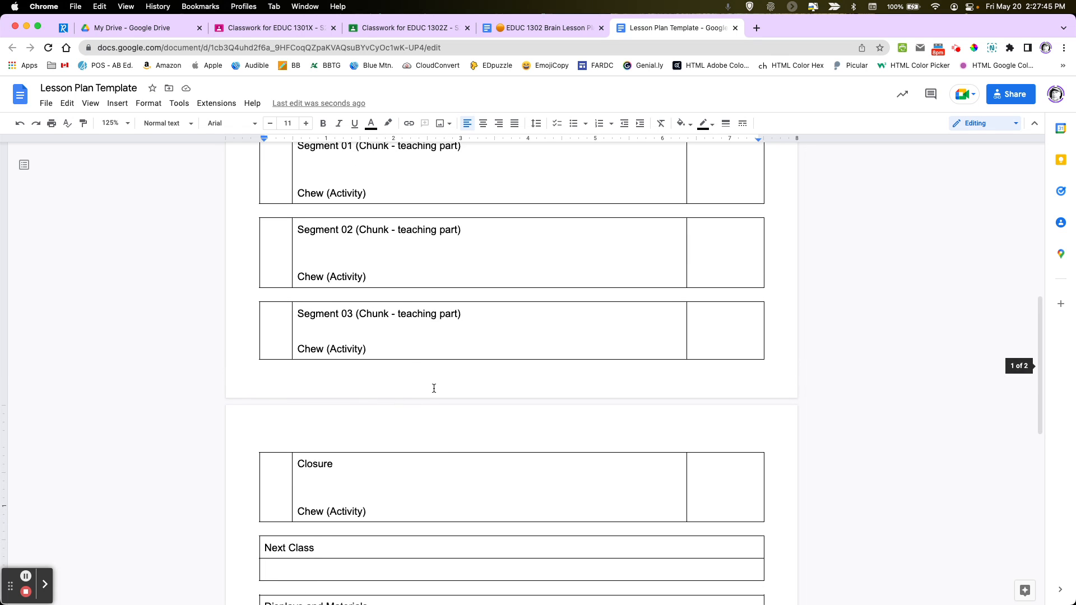
double_click(399, 388)
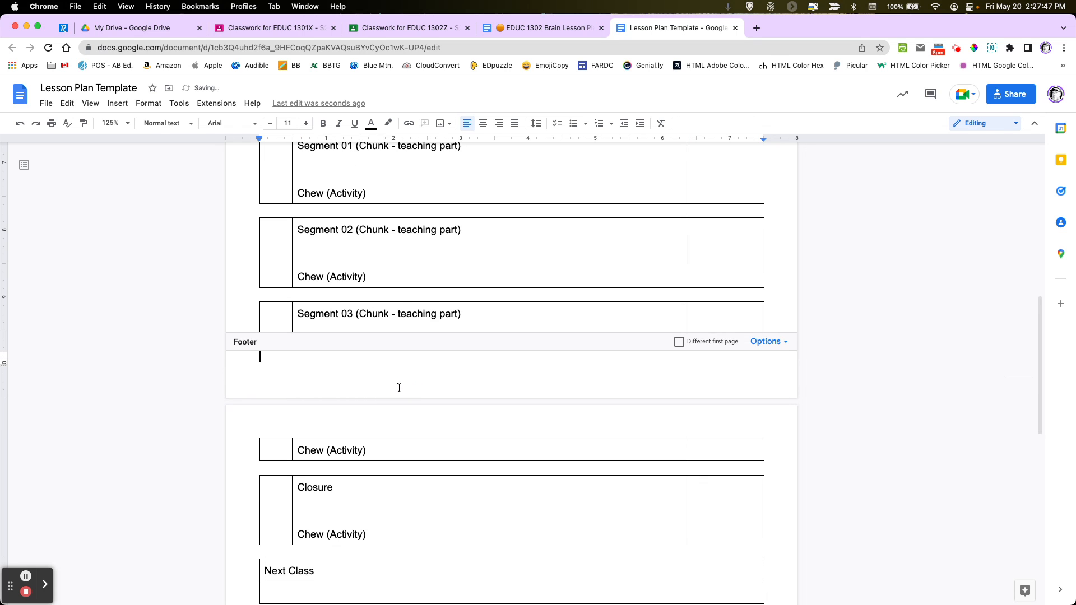
text(Mr. McD.)
click(117, 103)
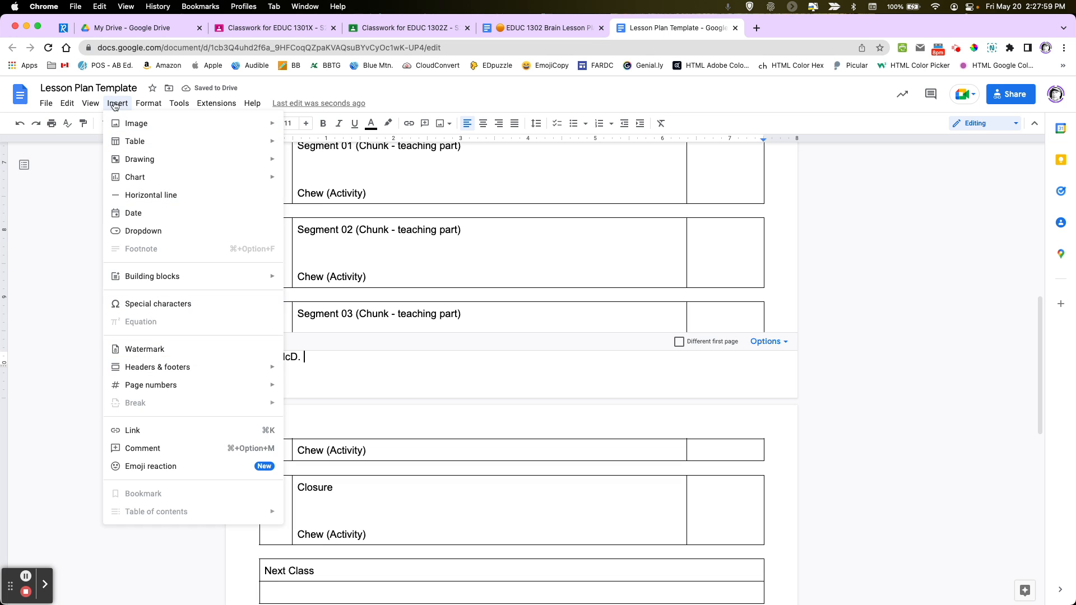
mouse_move(207, 387)
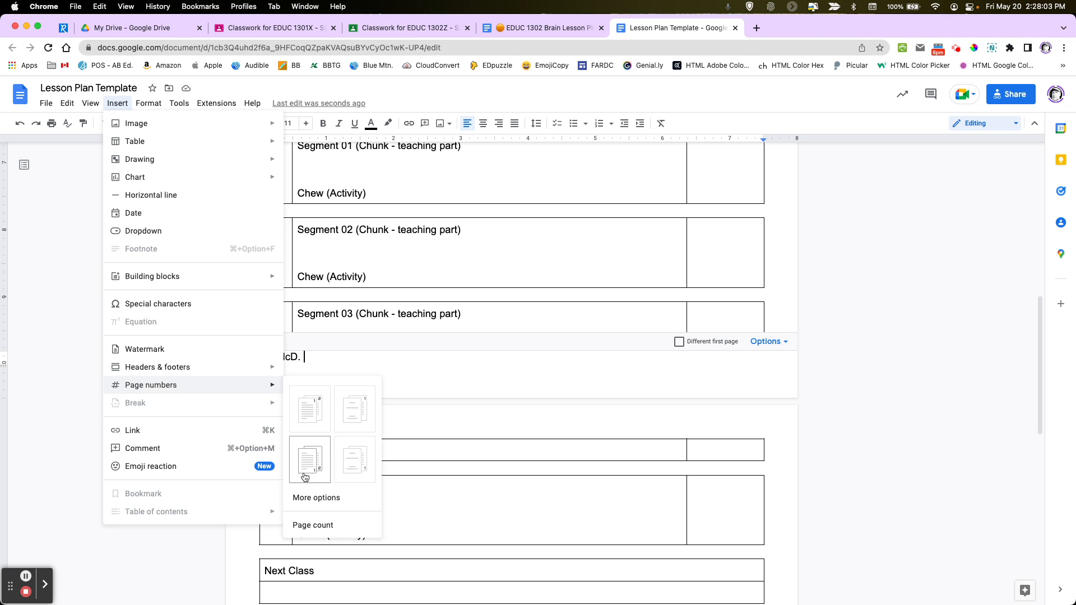
click(313, 453)
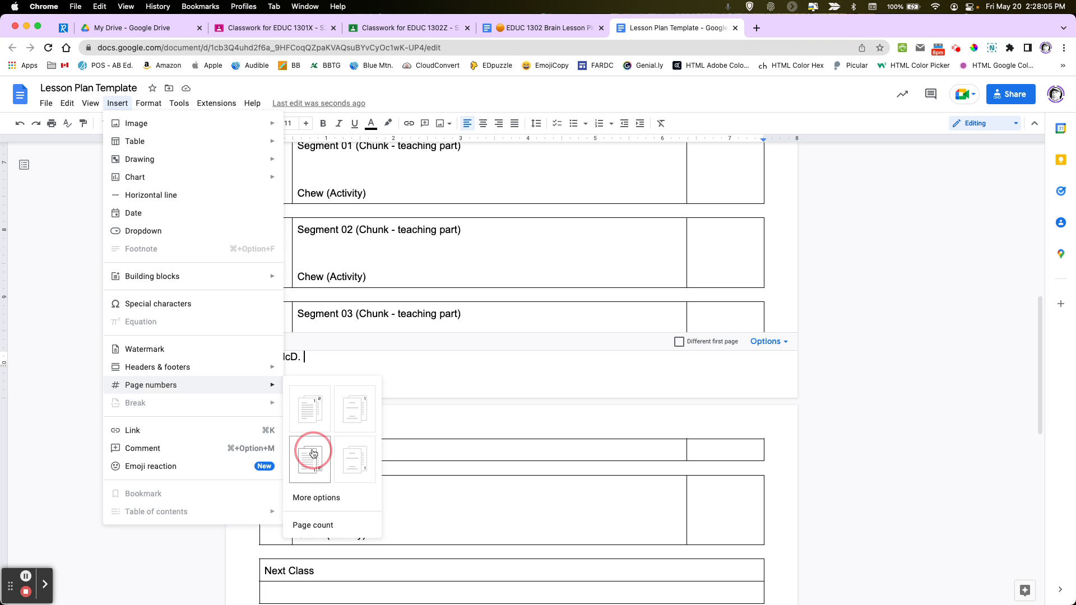
click(305, 357)
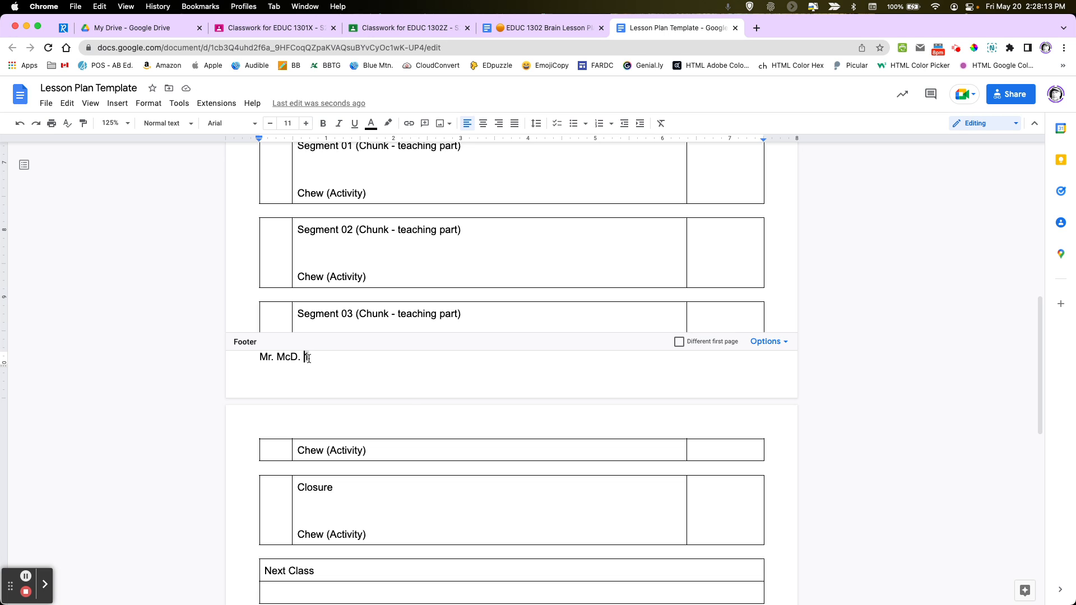
- Space the footer's page number away from the teacher's name with tabs so it sits near the right margin
key(Tab)
key(Tab)
key(Tab)
key(Tab)
key(Tab)
key(Tab)
key(Tab)
key(Tab)
key(Tab)
key(Tab)
key(Tab)
key(Tab)
key(Tab)
key(Tab)
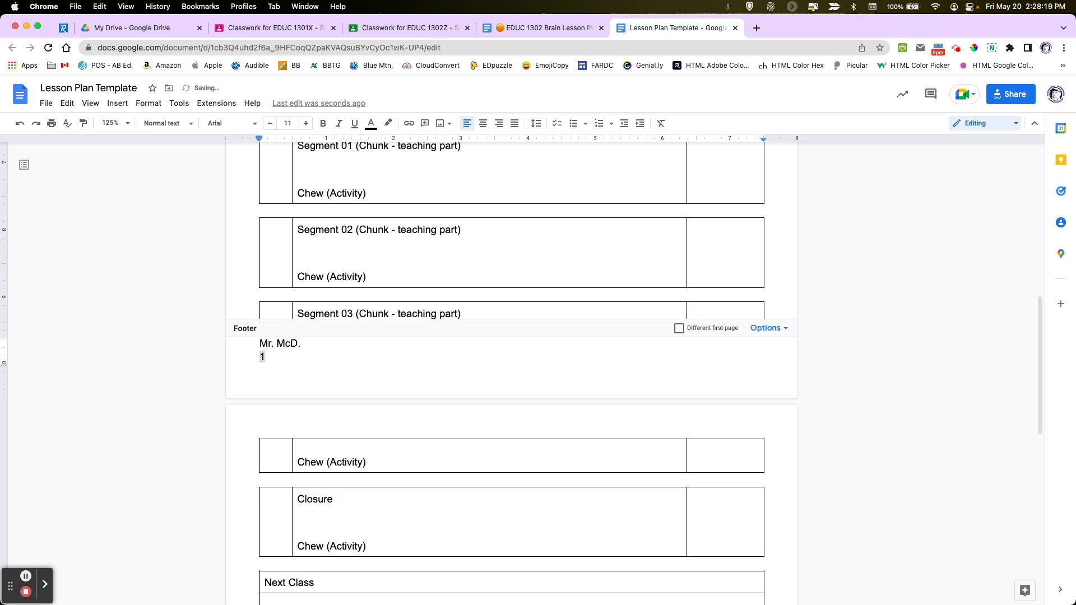
key(BackSpace)
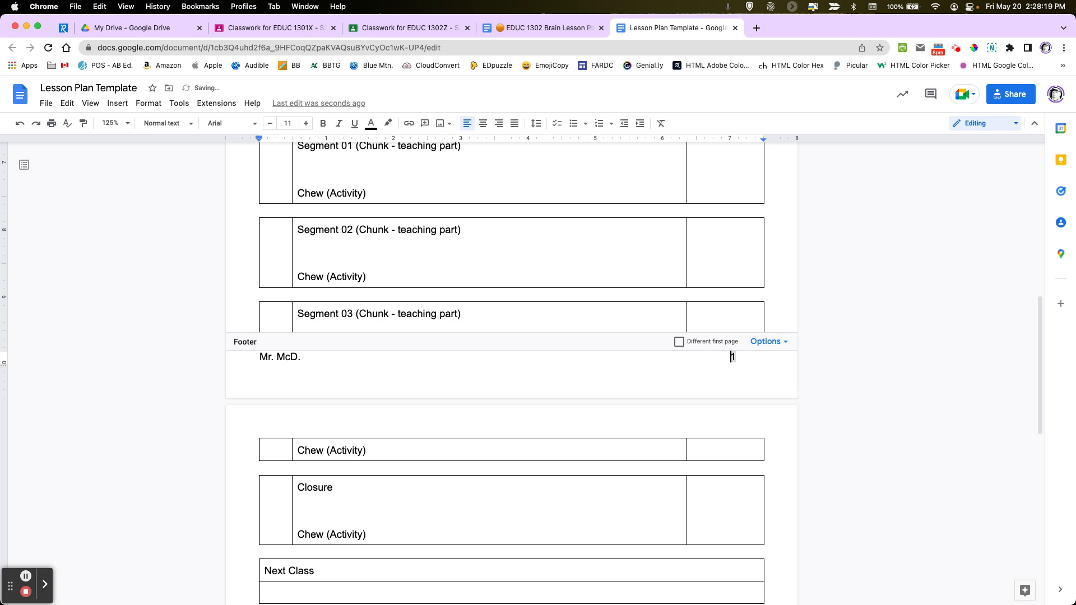
- Set the footer text to size 8 and tab its page number back toward the right margin
triple_click(292, 357)
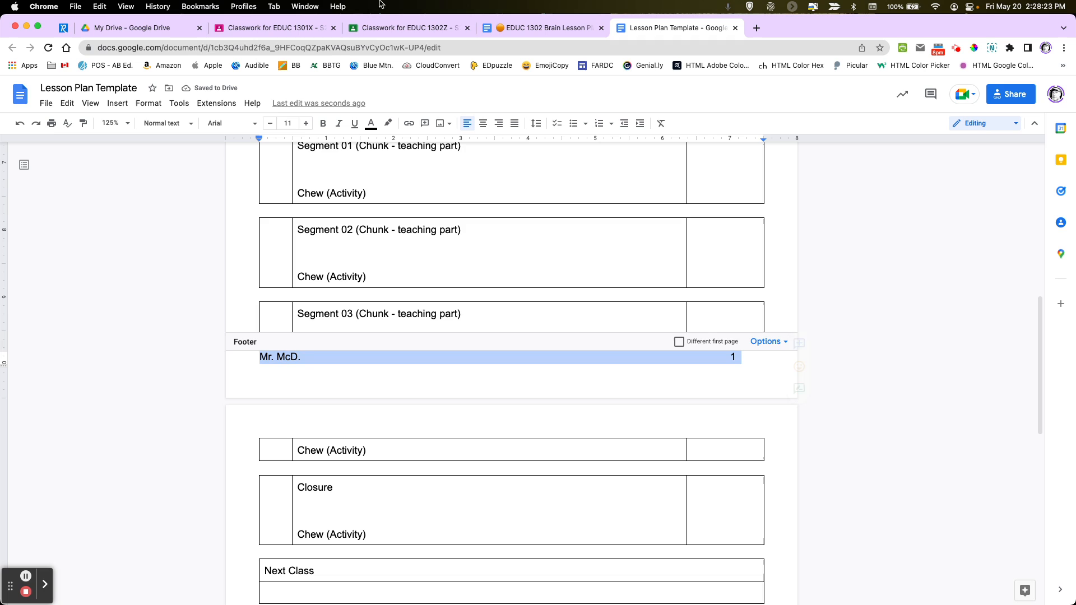
click(287, 123)
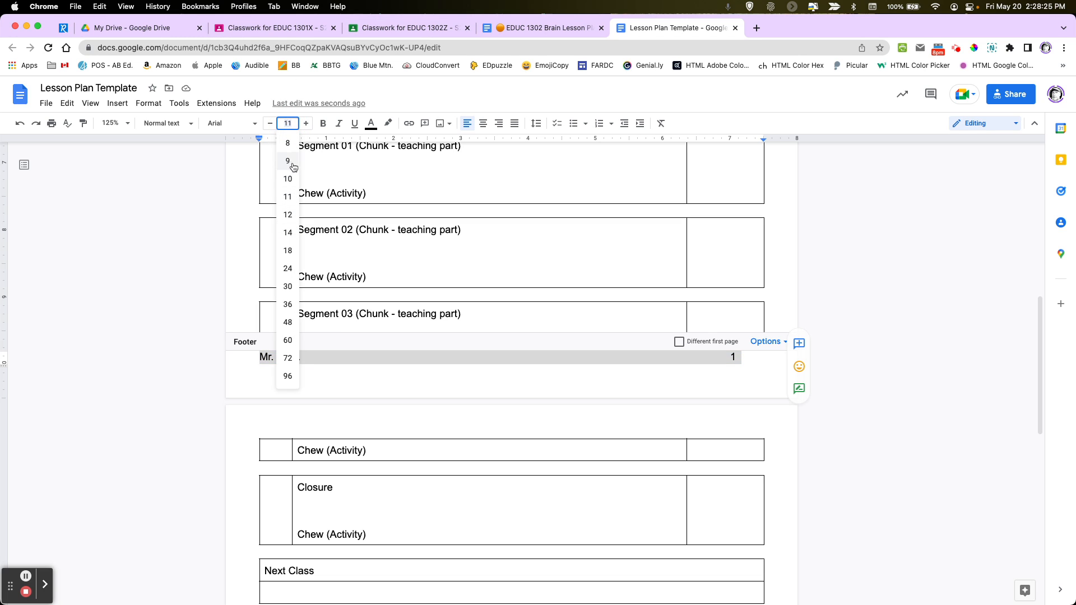
click(288, 145)
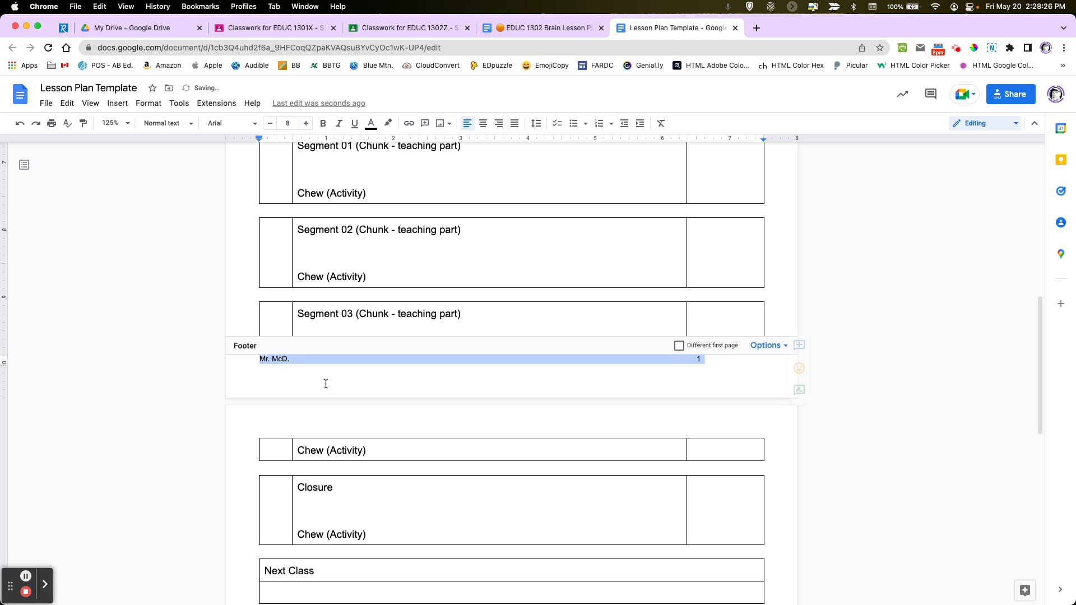
click(443, 360)
key(Tab)
key(Return)
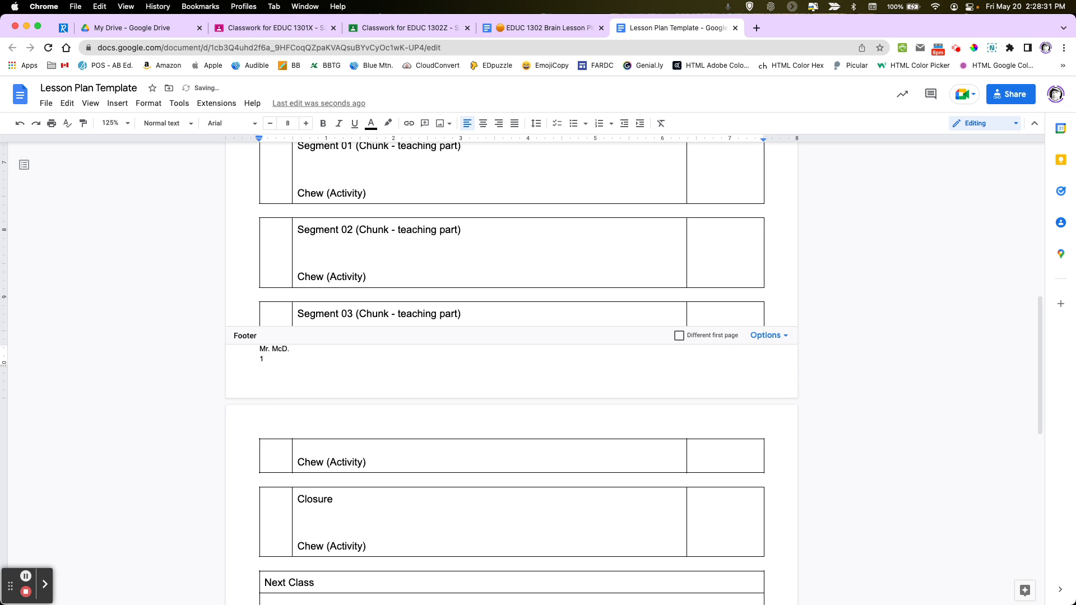
key(BackSpace)
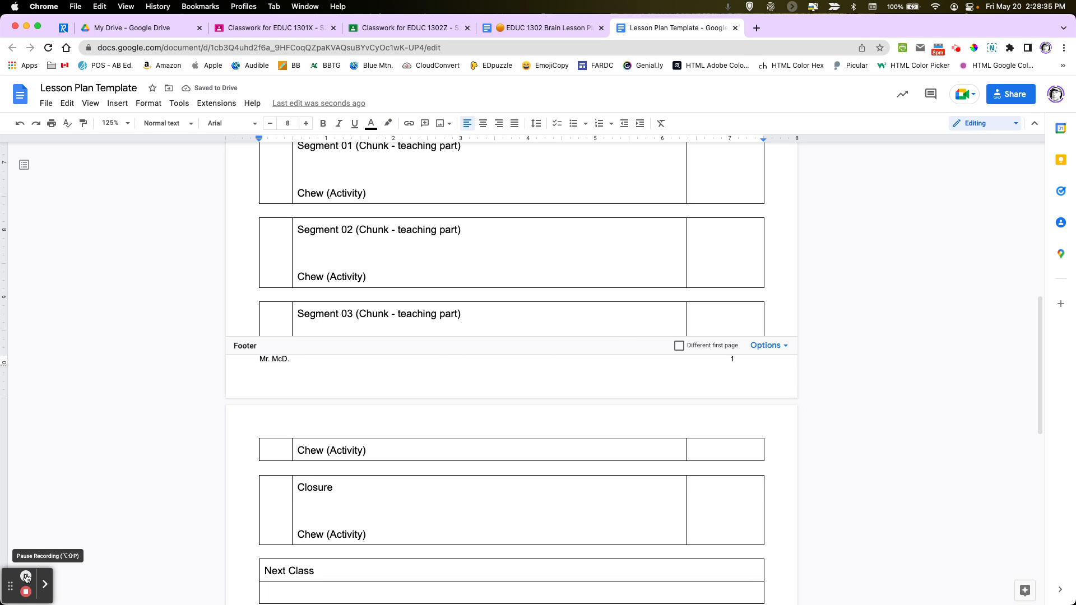
click(25, 576)
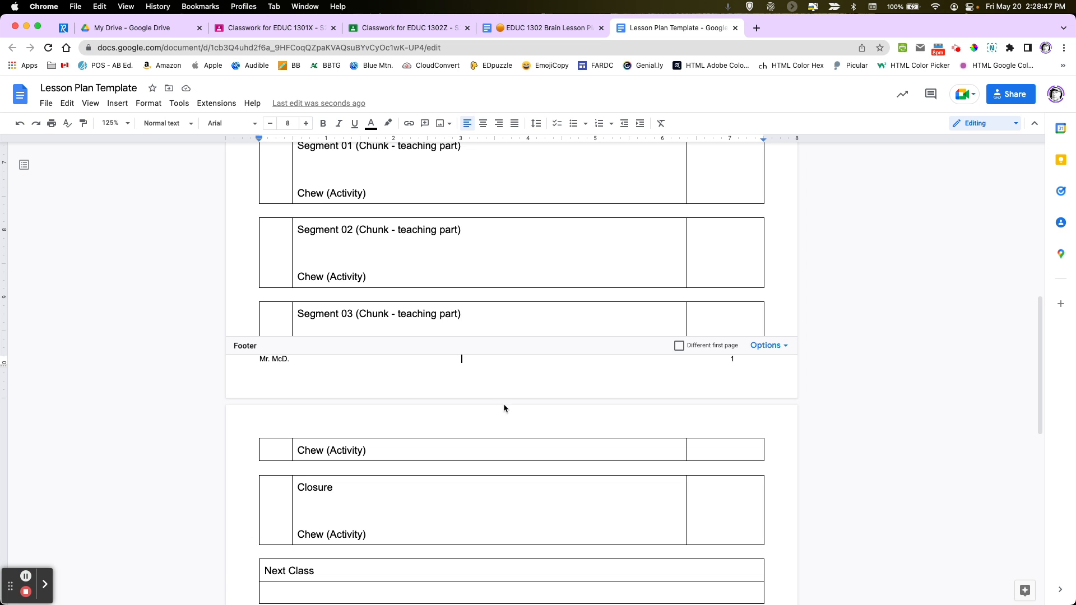
- Format all of the document's body text in the Life Savers font at size 12
scroll(503, 404, up, 10)
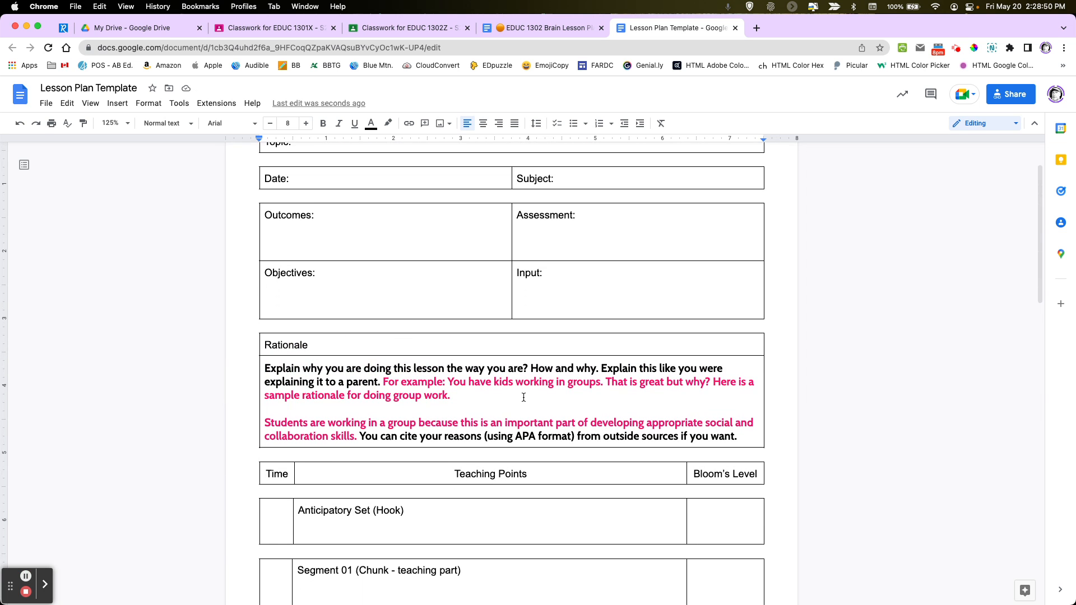
scroll(523, 397, up, 3)
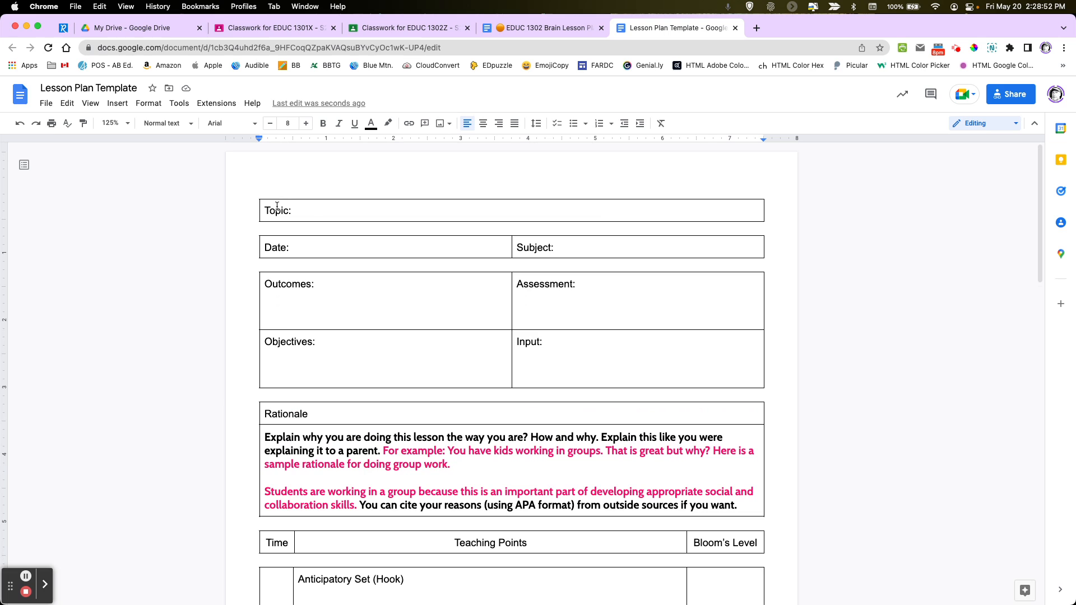
click(412, 453)
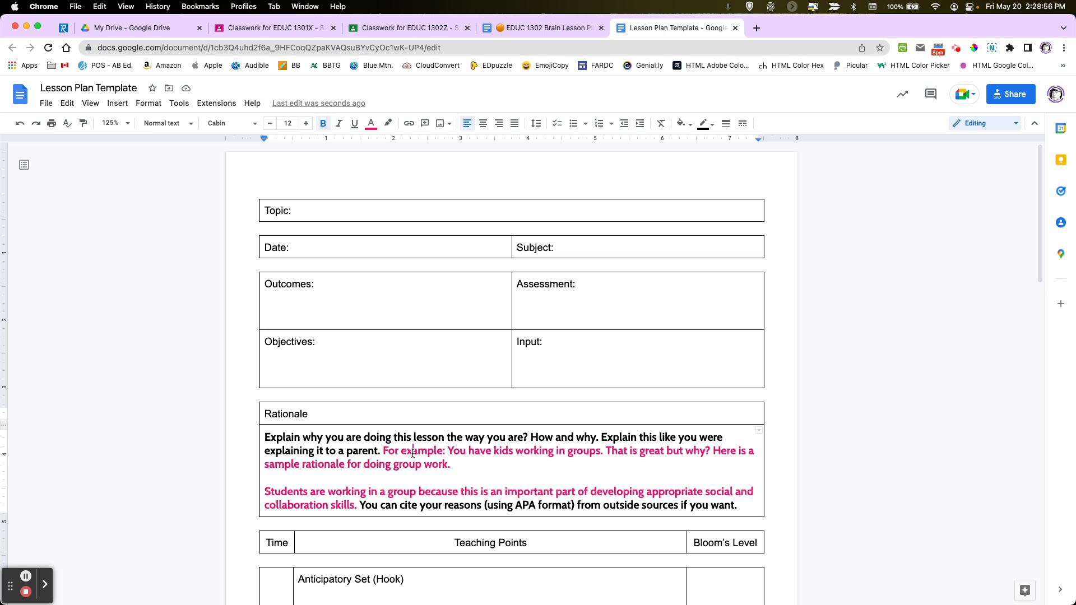
key(super+a)
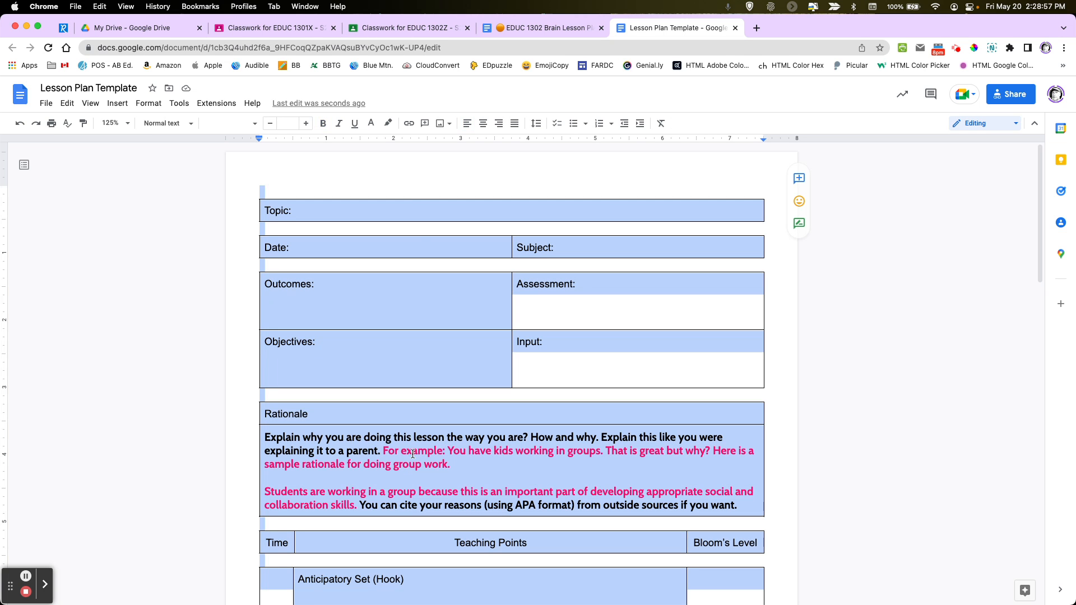
click(228, 124)
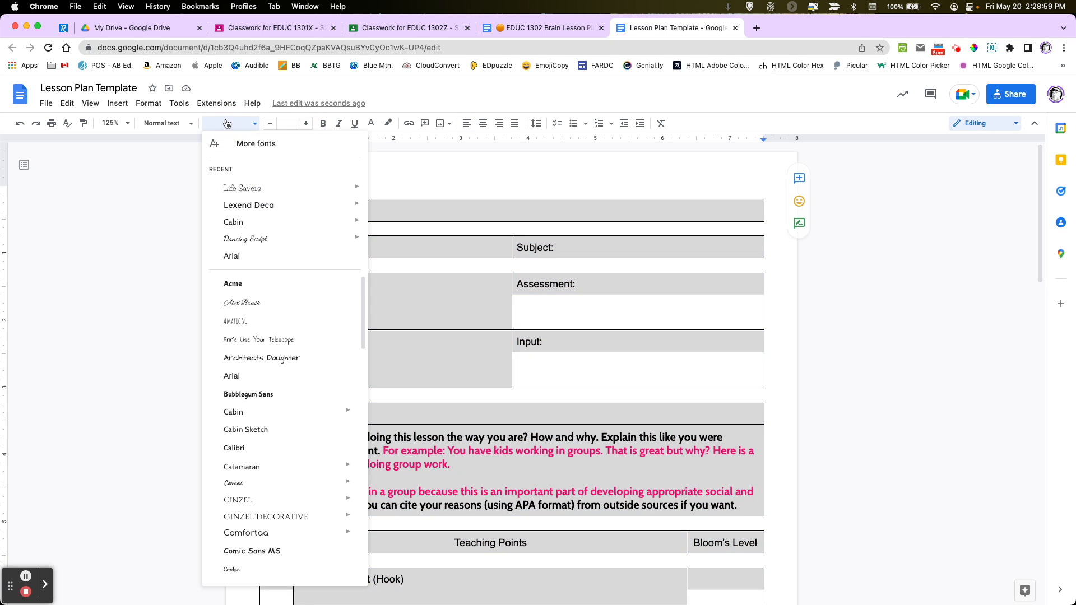
click(242, 188)
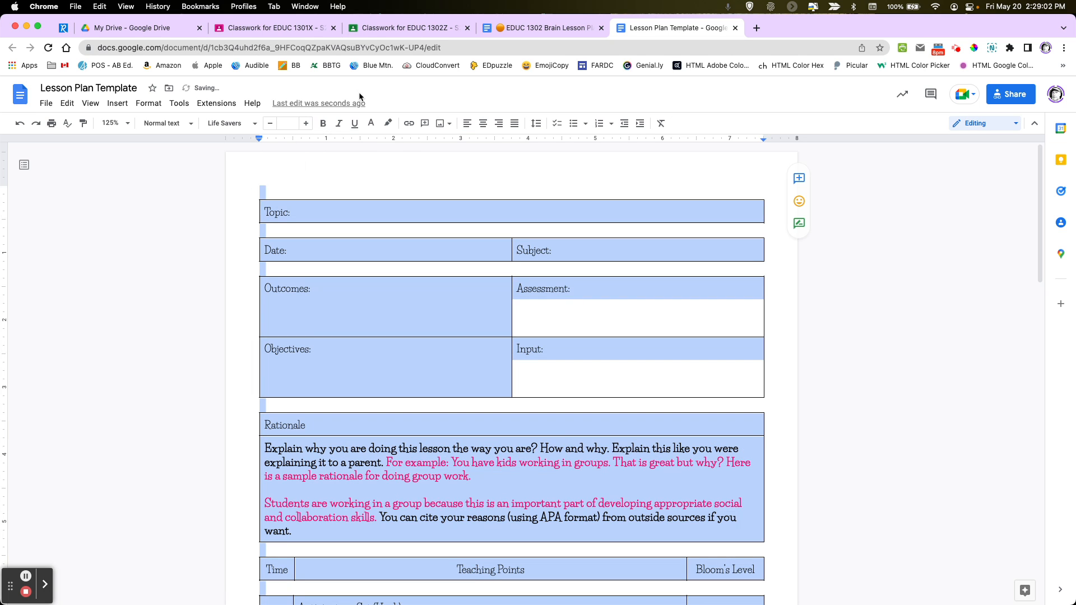
click(288, 122)
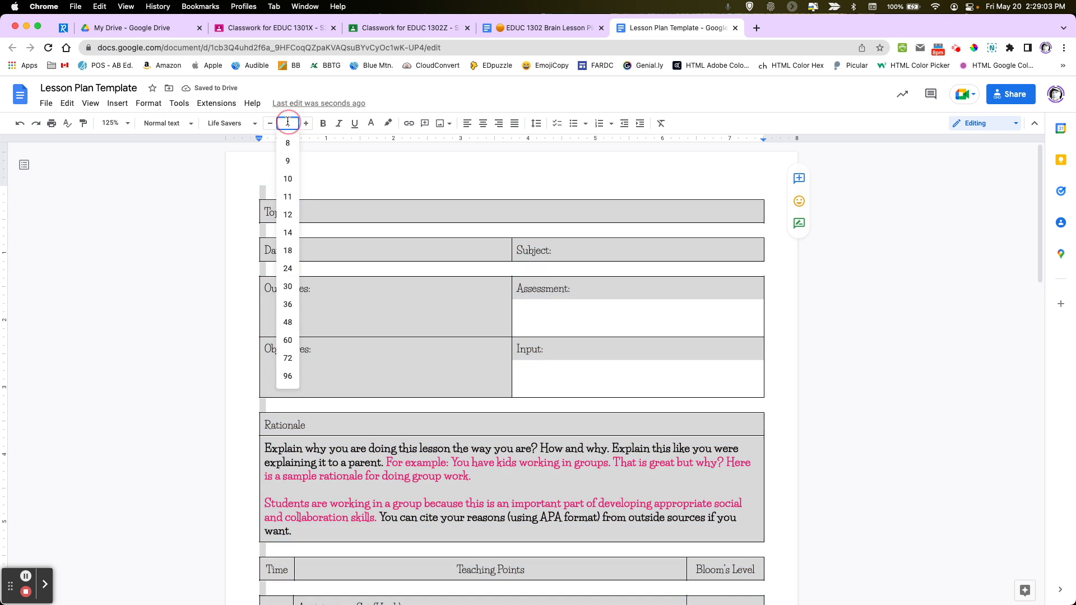
click(288, 215)
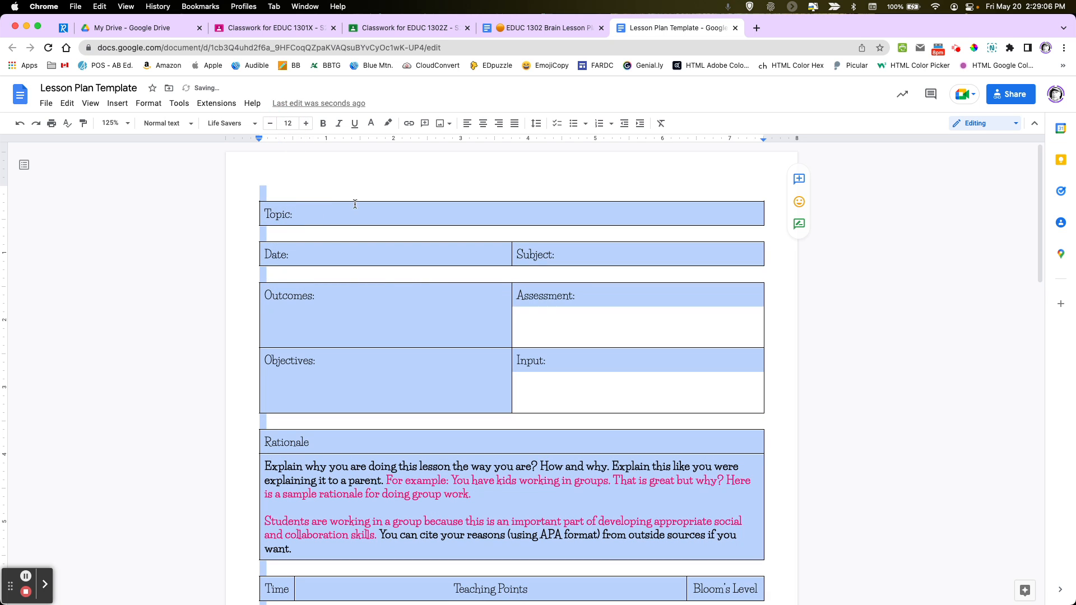
- Enlarge the "Topic:" label in the first table to size 14 and make it bold
click(337, 215)
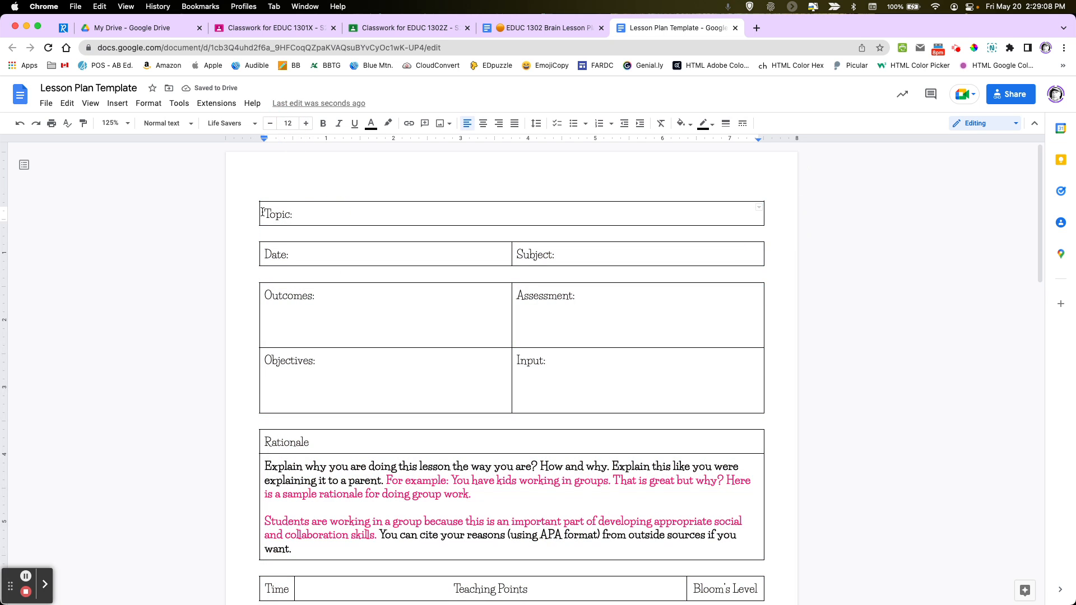
drag(262, 212, 290, 212)
click(305, 123)
click(306, 123)
click(322, 123)
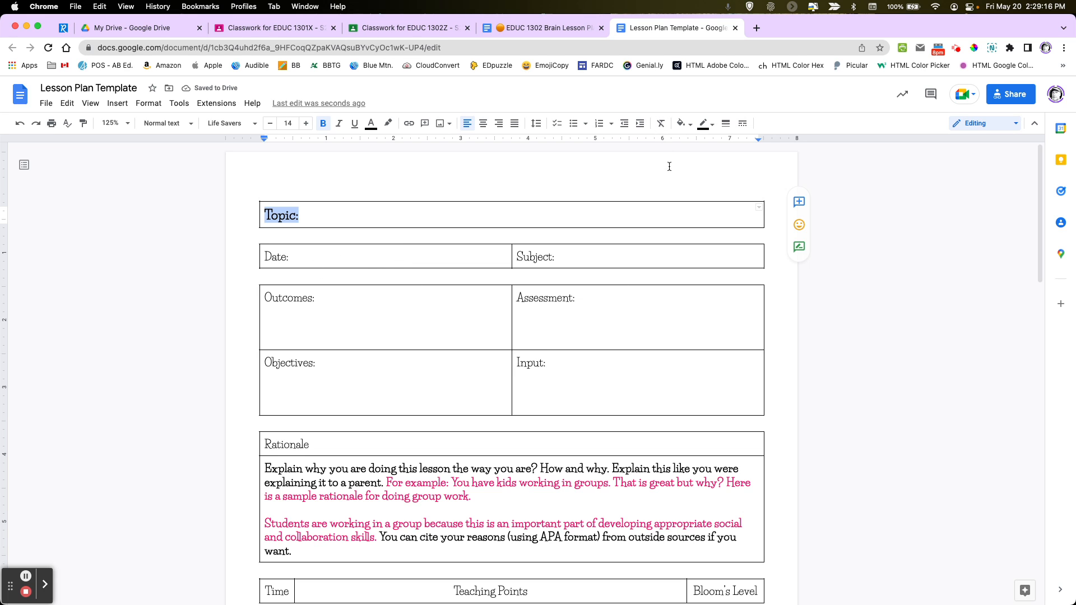
click(342, 218)
- Switch to the EDUC 1302 Brain Lesson Plan template, examine how its heading rows are coloured, and return to the Lesson Plan Template
click(543, 28)
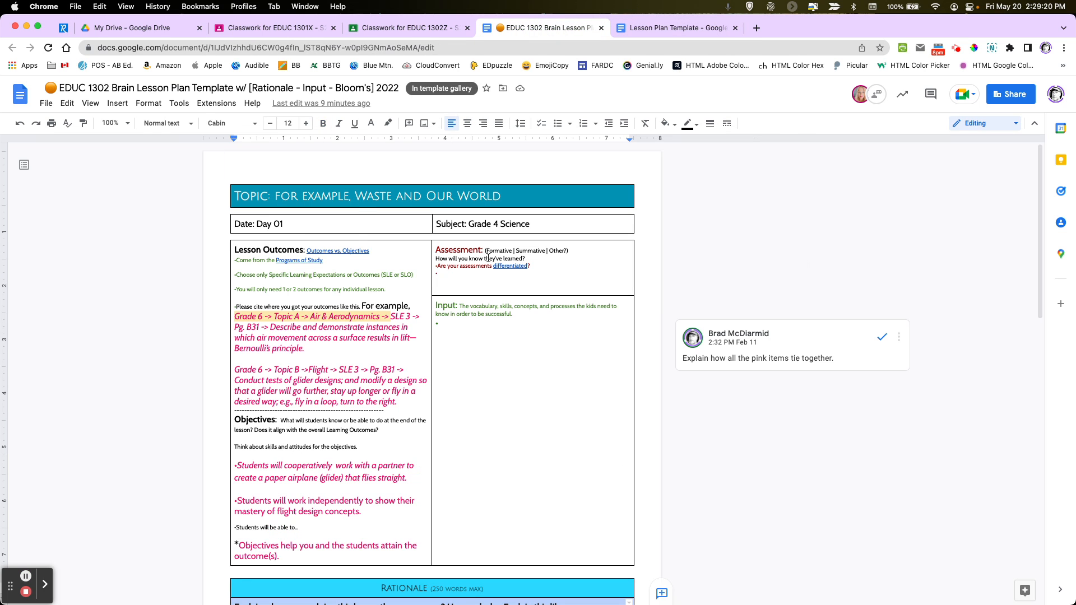
scroll(427, 201, down, 6)
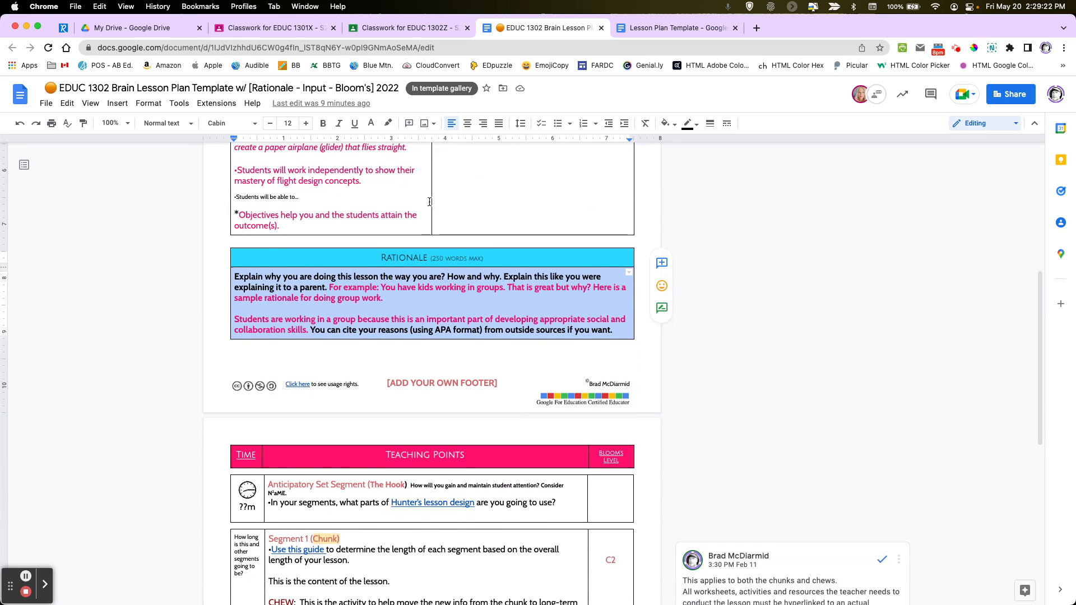
click(491, 295)
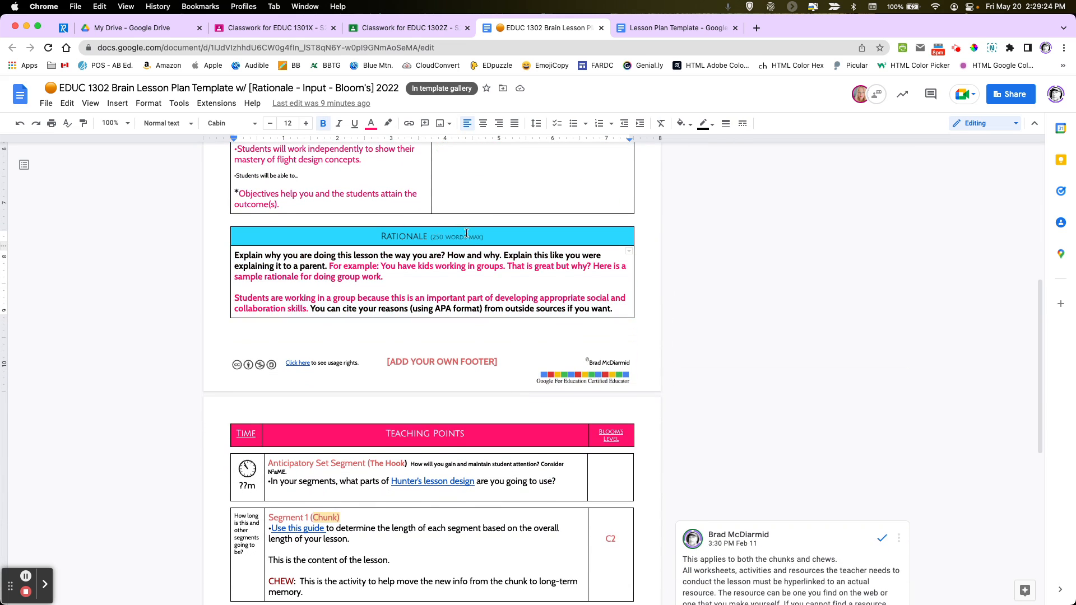
scroll(520, 454, down, 7)
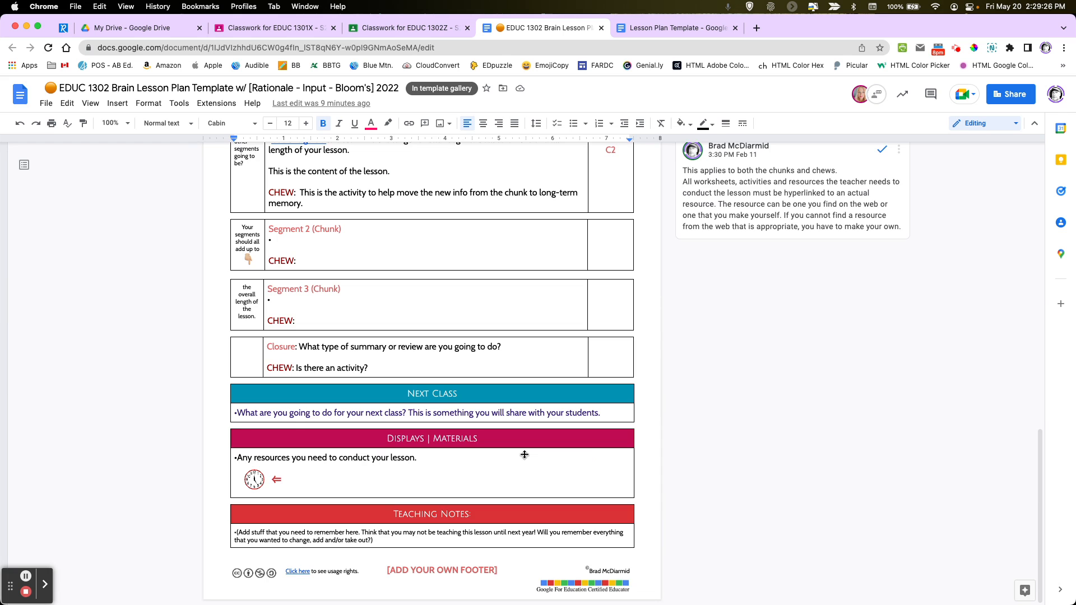
scroll(524, 453, up, 14)
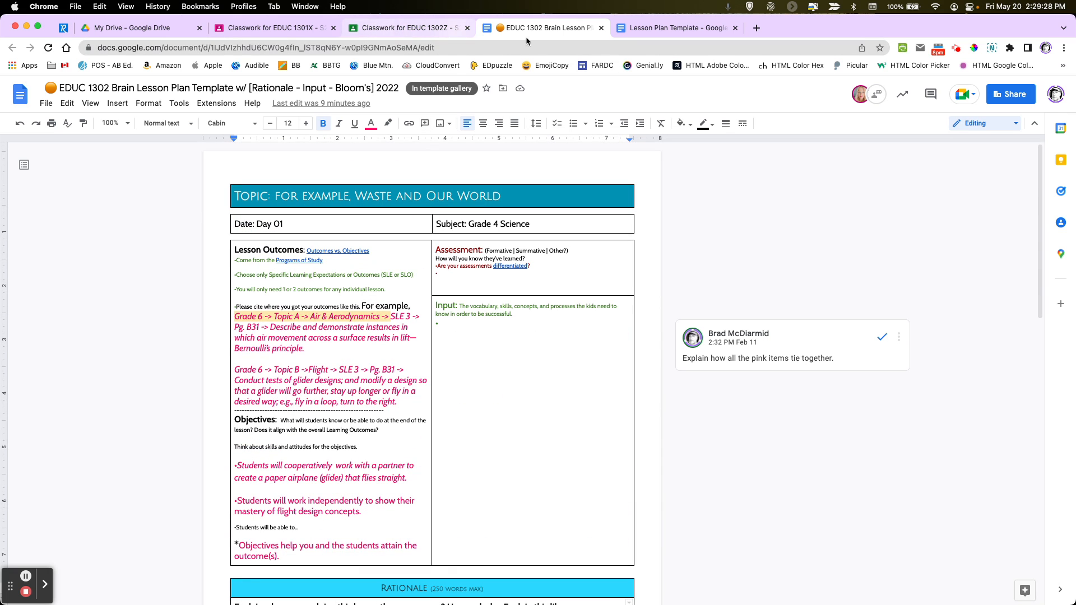
click(674, 28)
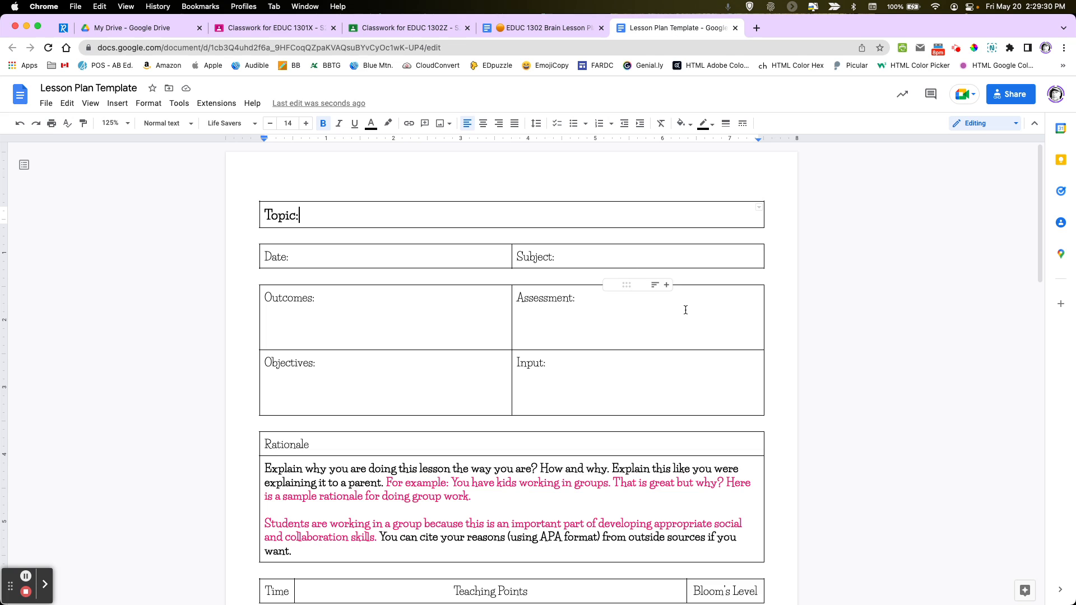
scroll(659, 301, down, 1)
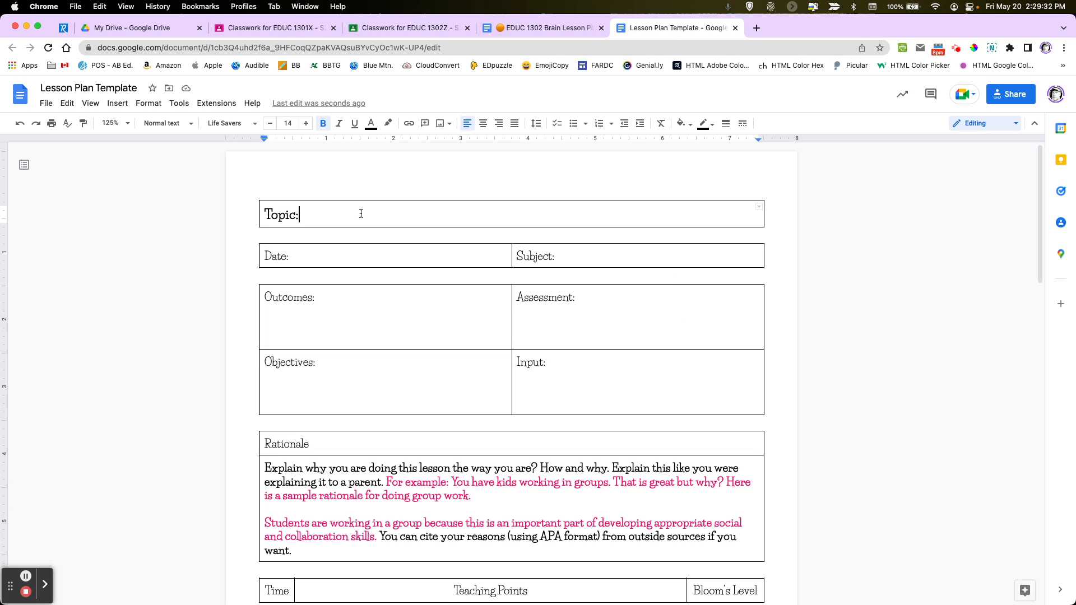
- Shade the Topic cell in the first table light red
double_click(302, 216)
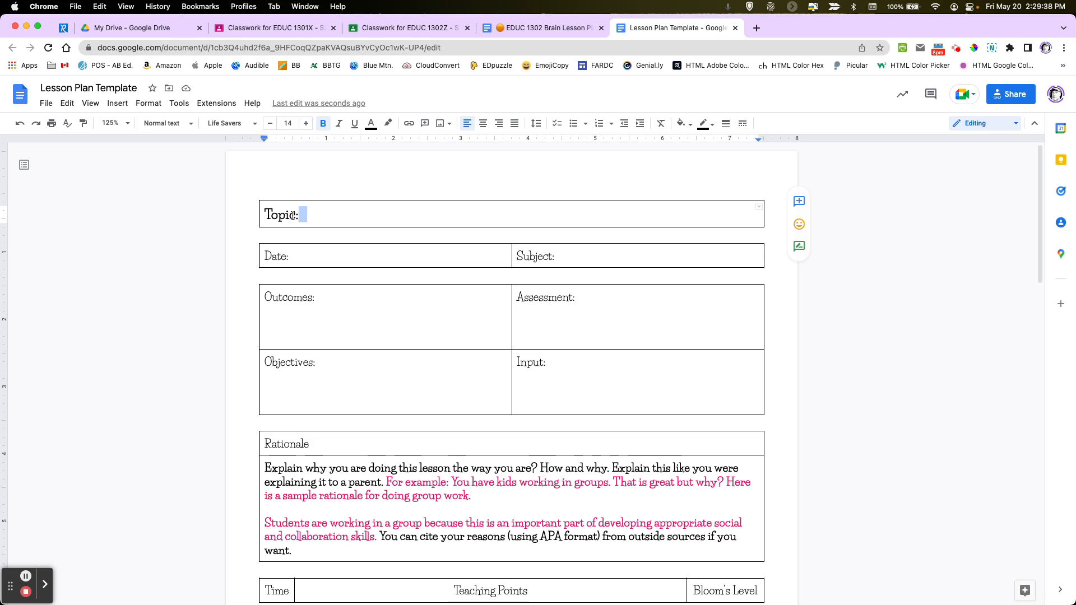
click(677, 214)
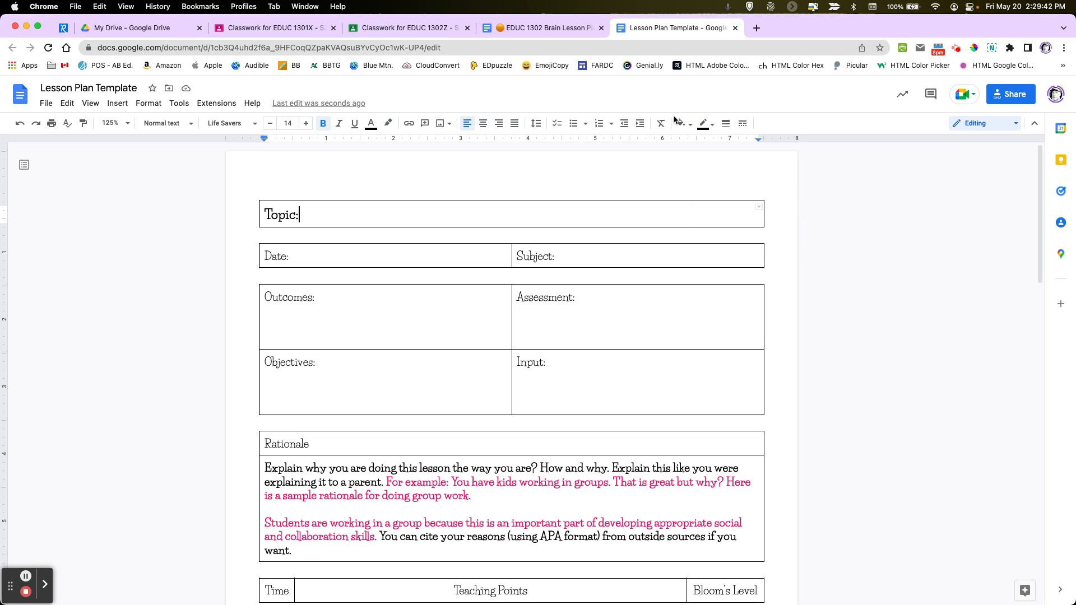
click(689, 123)
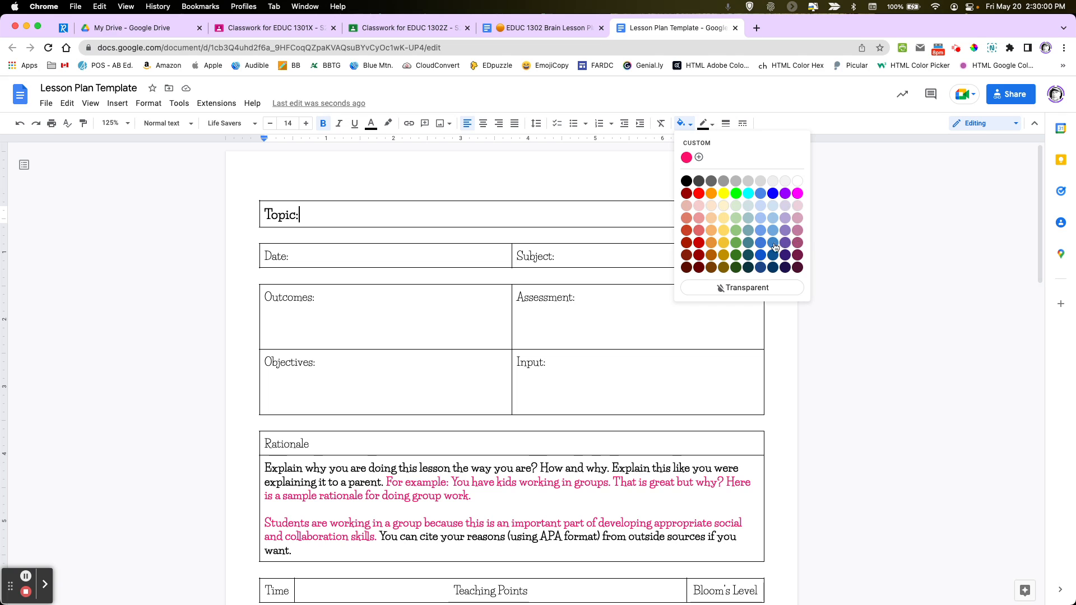
click(700, 218)
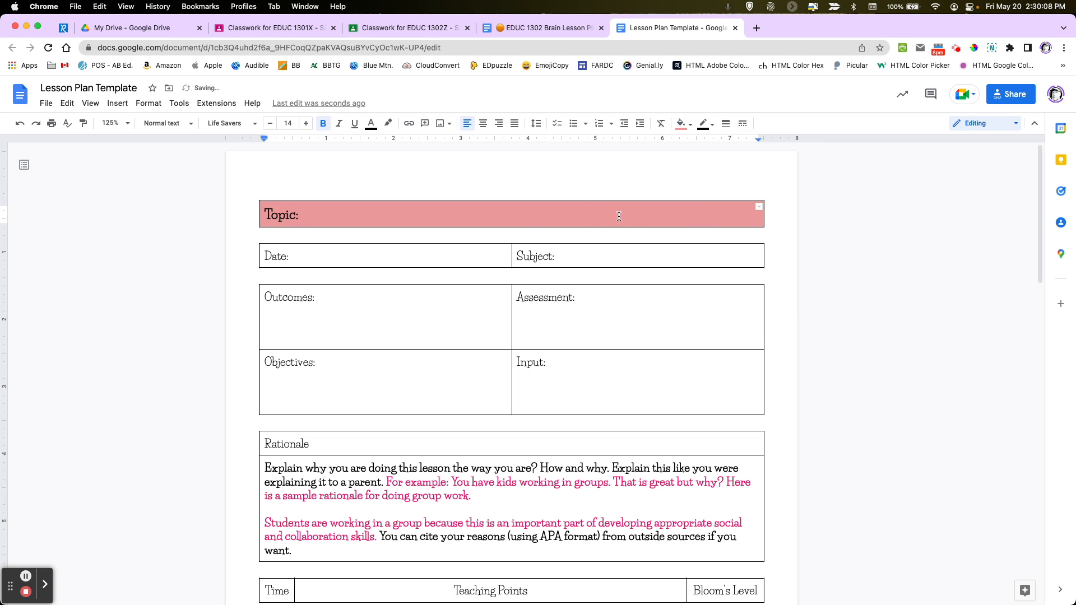
- Check which row of the EDUC 1302 template is shaded after the Topic row, and return to the Lesson Plan Template's Rationale table
click(685, 122)
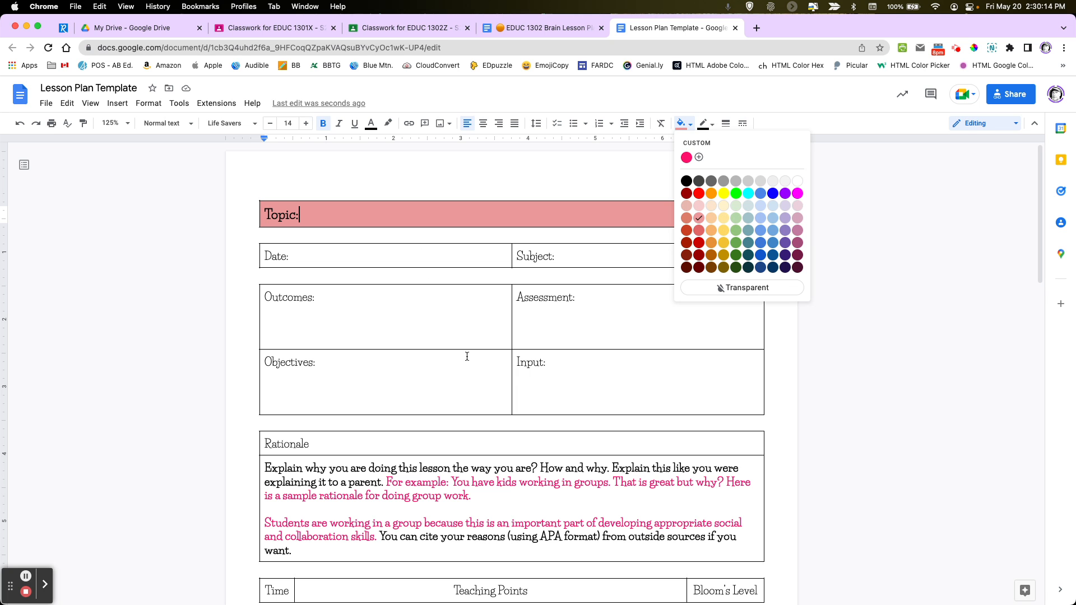
click(541, 28)
scroll(448, 297, down, 5)
click(660, 22)
scroll(469, 377, down, 3)
click(323, 336)
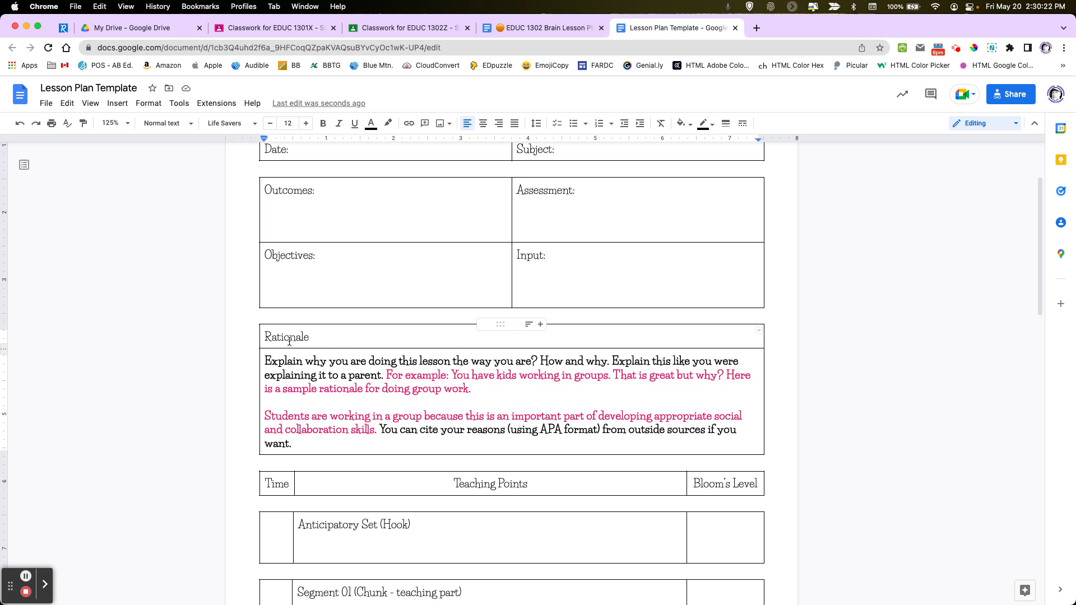
click(681, 124)
click(553, 218)
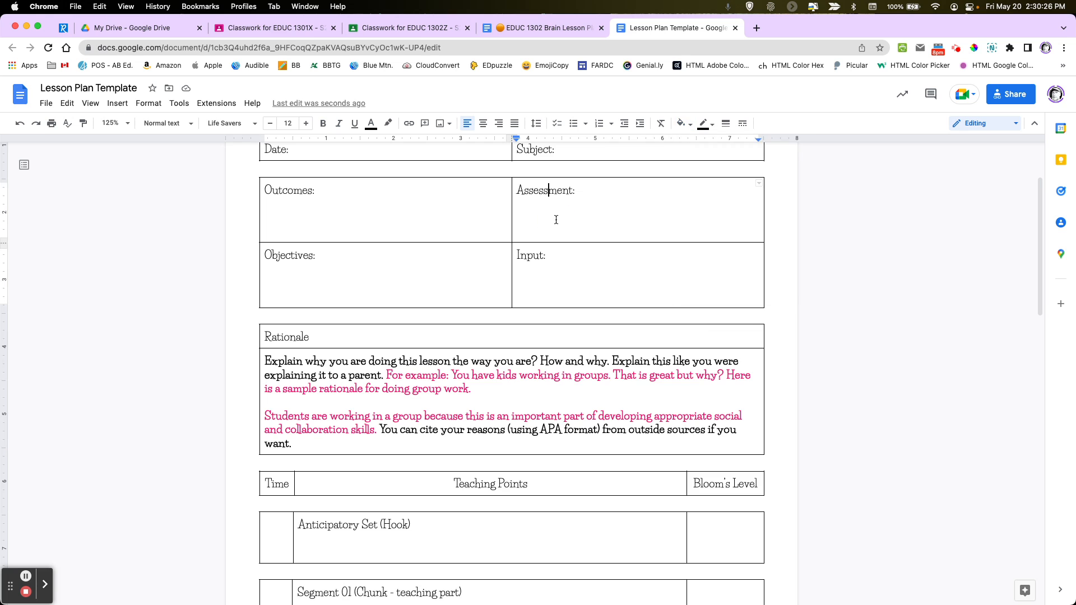
- Check the Topic cell's fill colour and shade the Rationale heading row light orange from the same row of swatches
scroll(553, 217, up, 3)
click(543, 214)
click(679, 122)
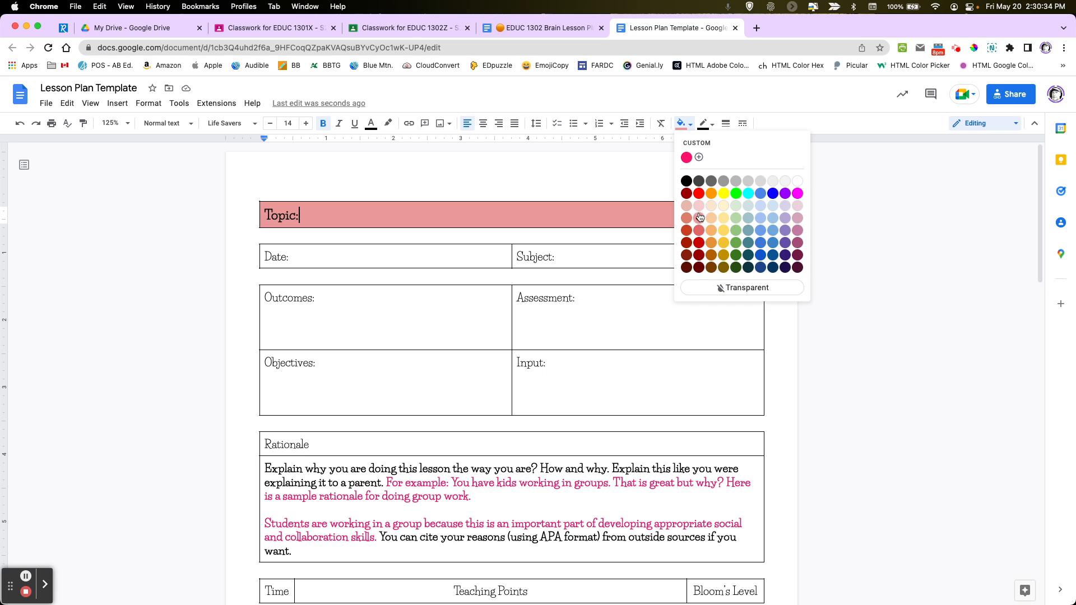
click(385, 447)
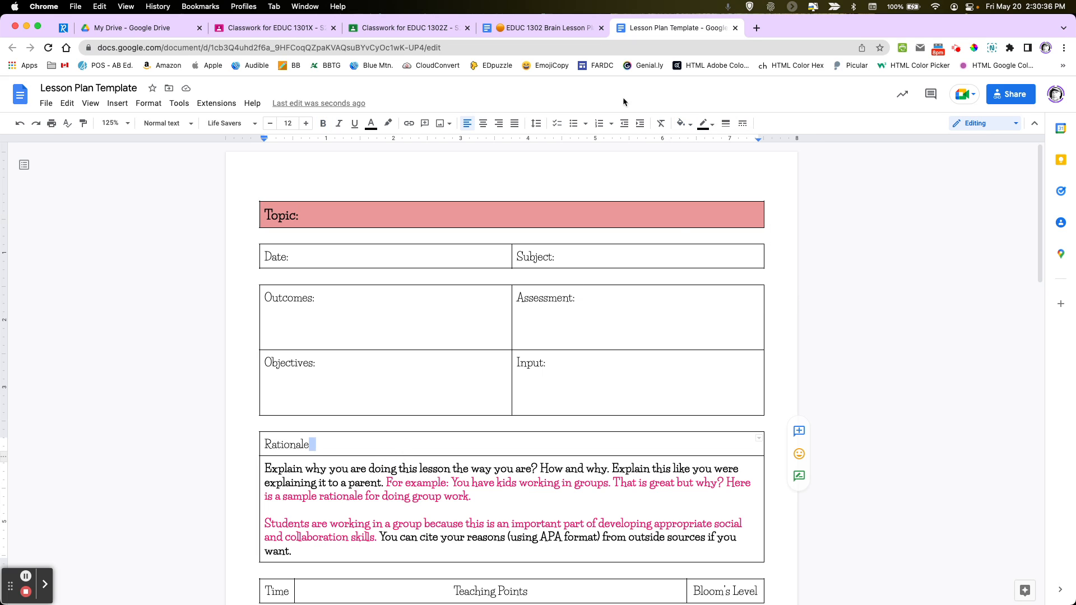
click(684, 125)
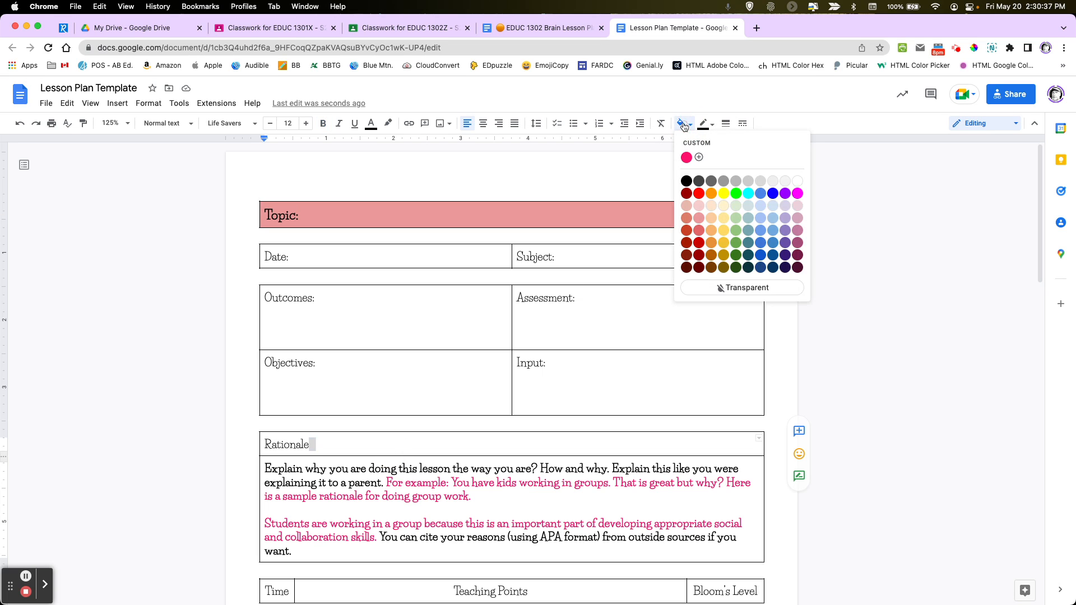
click(712, 219)
- Shade the Time, Teaching Points and Bloom's Level heading cells light yellow
scroll(540, 335, down, 4)
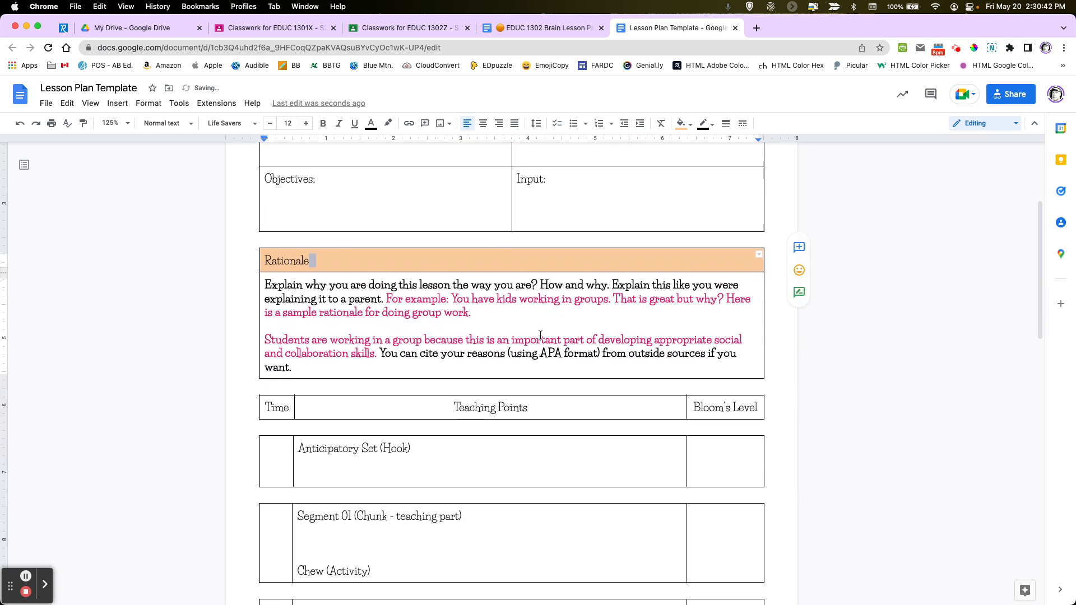
scroll(540, 335, up, 3)
scroll(540, 335, down, 5)
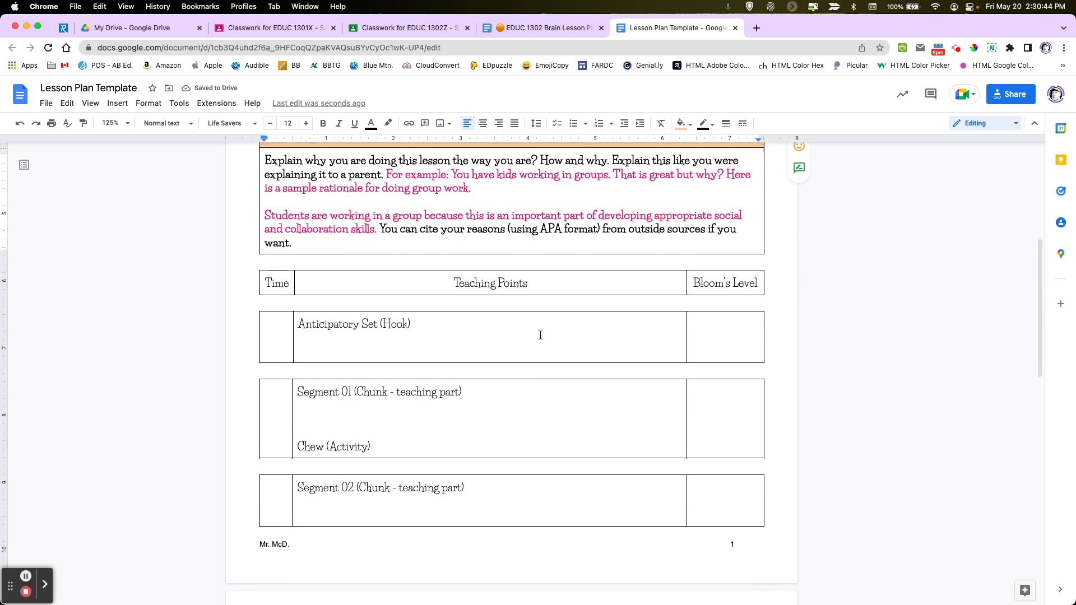
drag(290, 282, 755, 287)
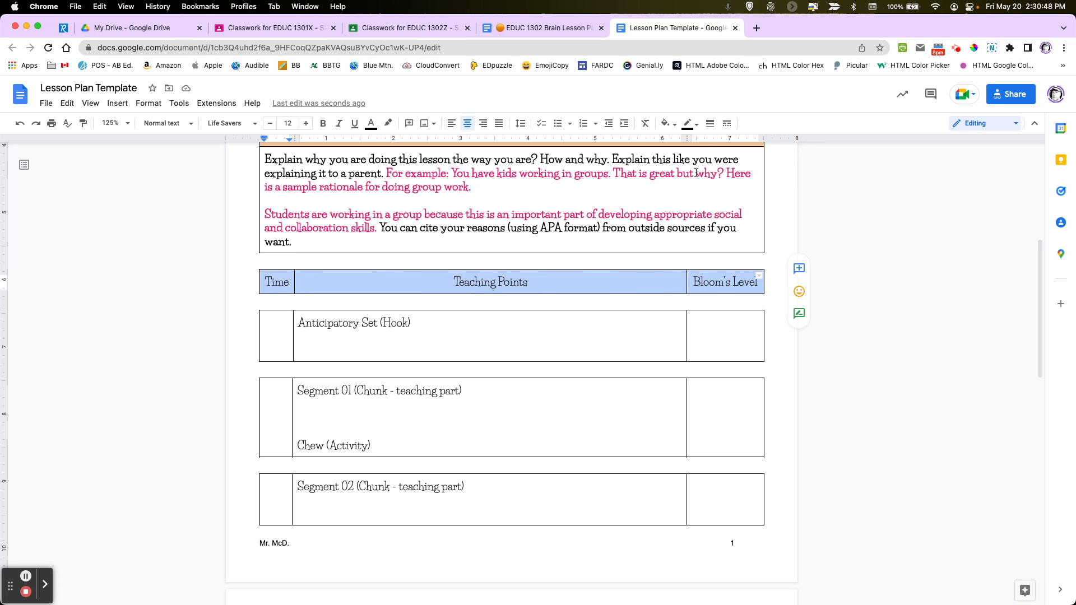
click(667, 124)
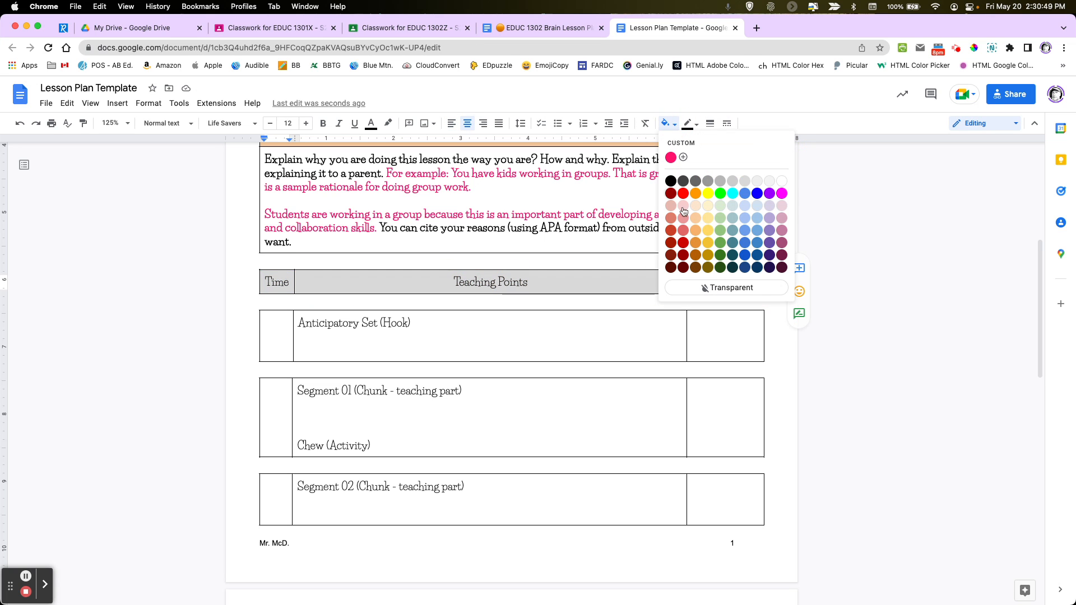
click(709, 218)
click(656, 252)
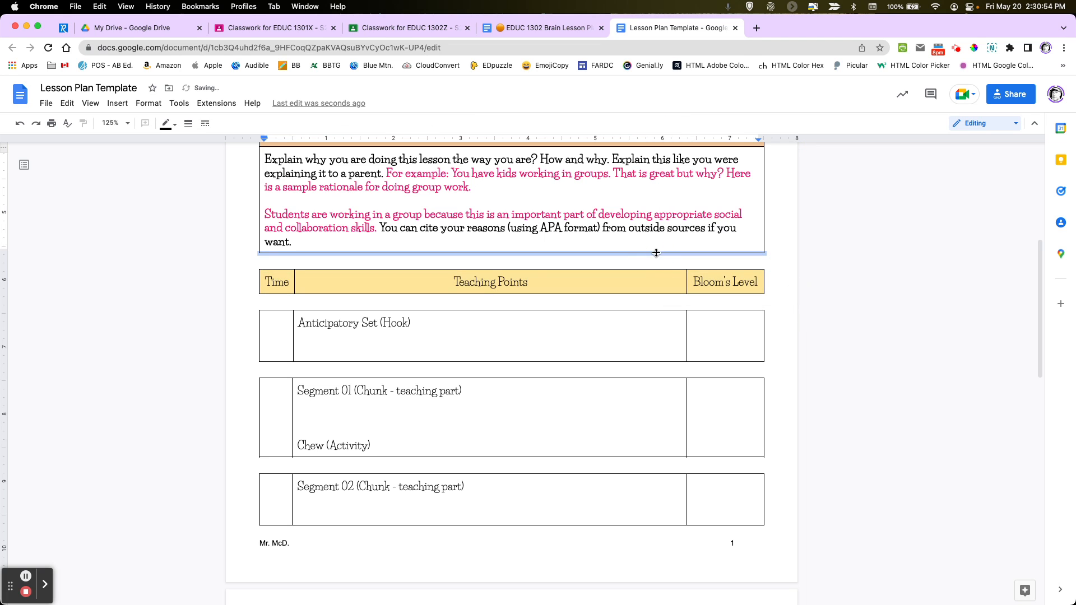
- Shade the Next Class heading row light green
scroll(650, 245, up, 2)
scroll(650, 244, down, 15)
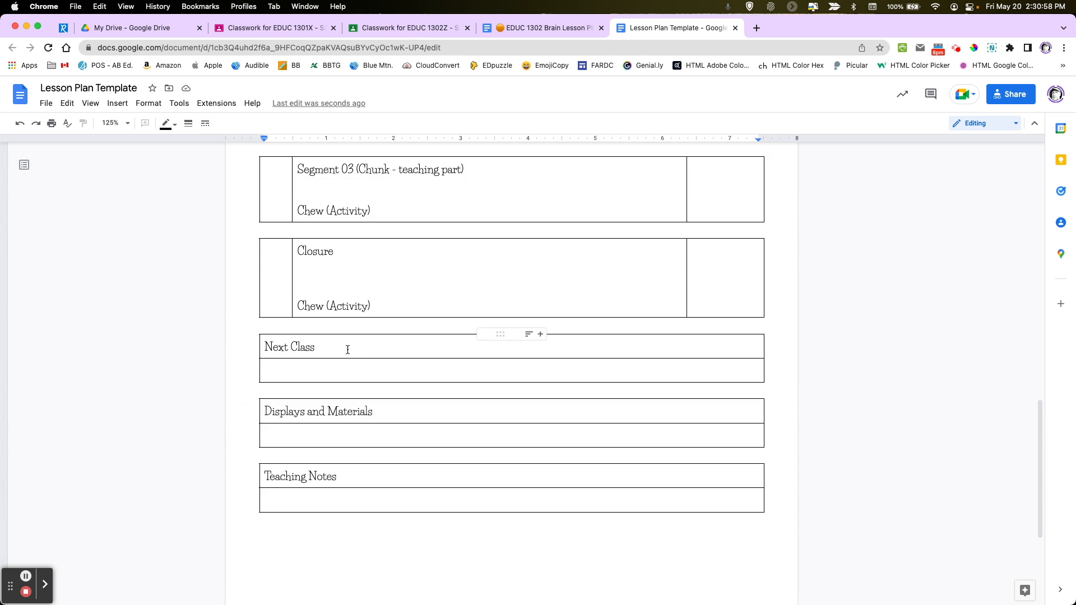
click(346, 348)
click(683, 125)
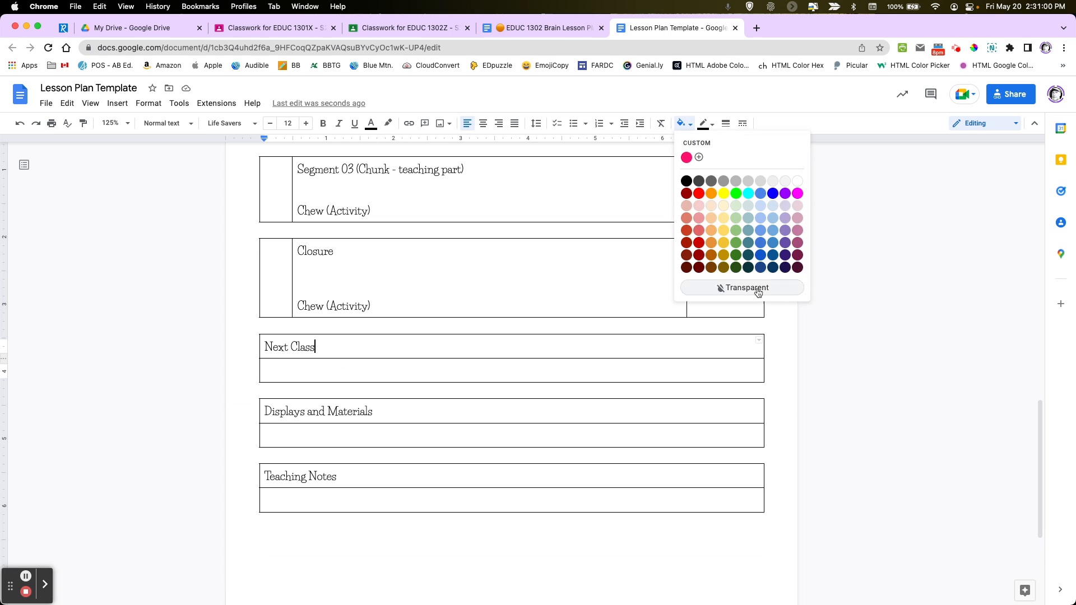
click(736, 218)
- Shade the Displays and Materials heading row light cornflower blue and the Teaching Notes heading row light magenta
click(437, 411)
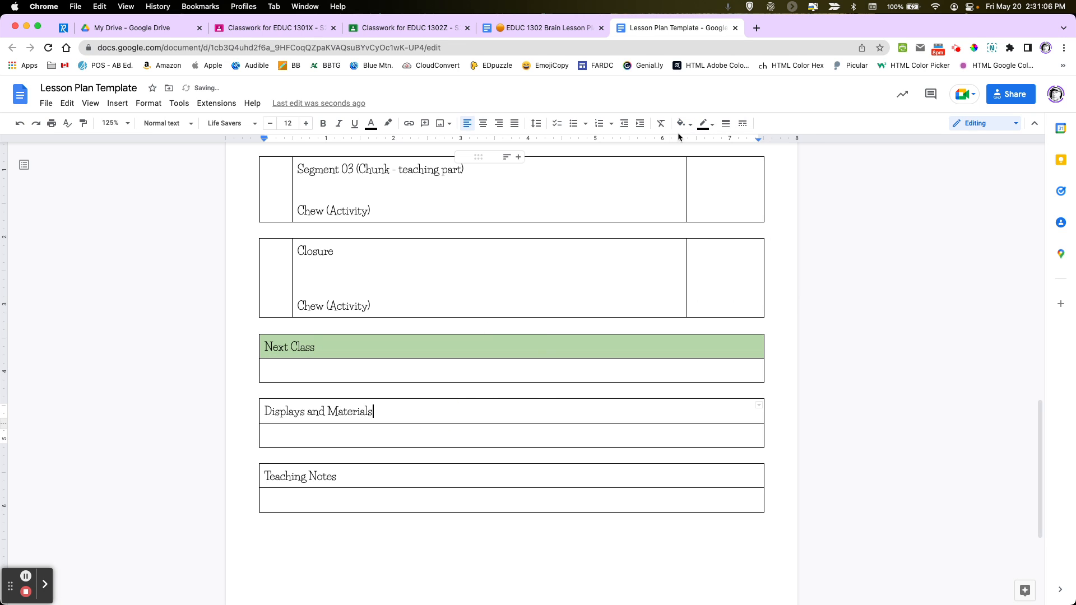
click(684, 124)
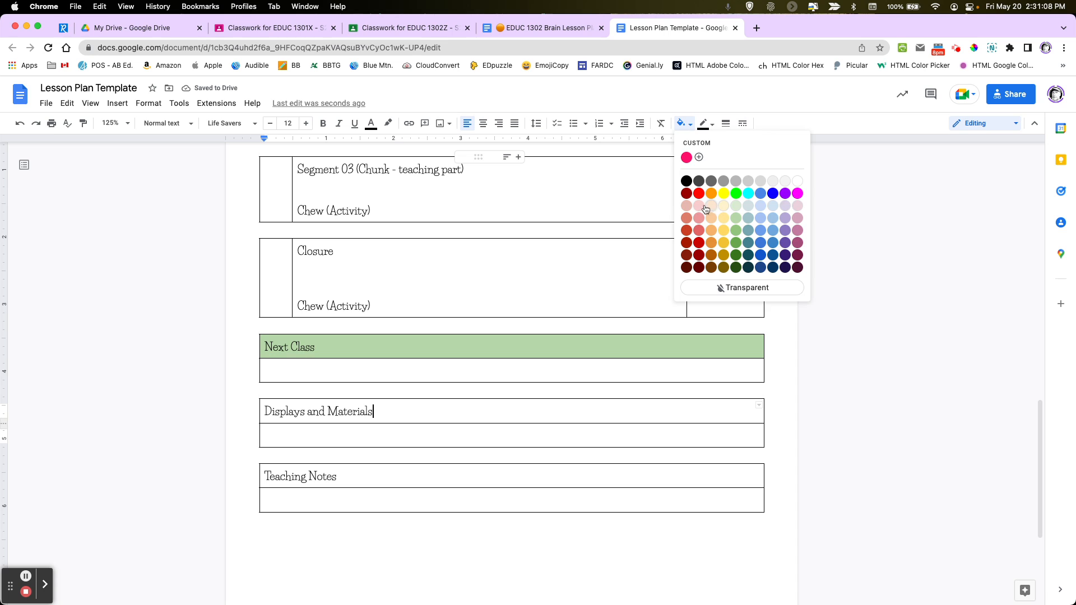
click(761, 218)
click(545, 475)
click(681, 123)
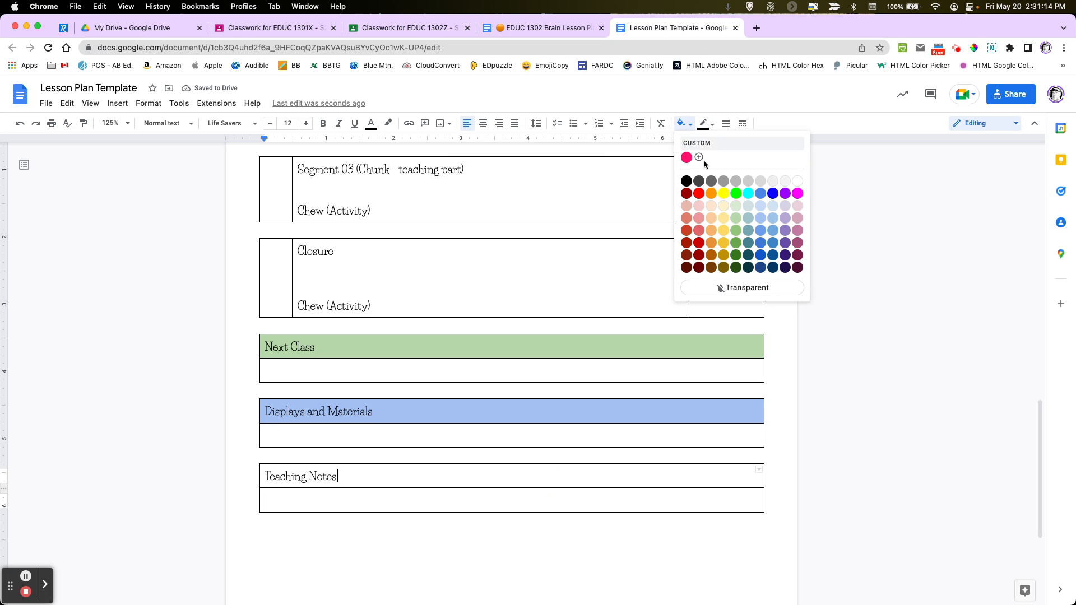
click(796, 219)
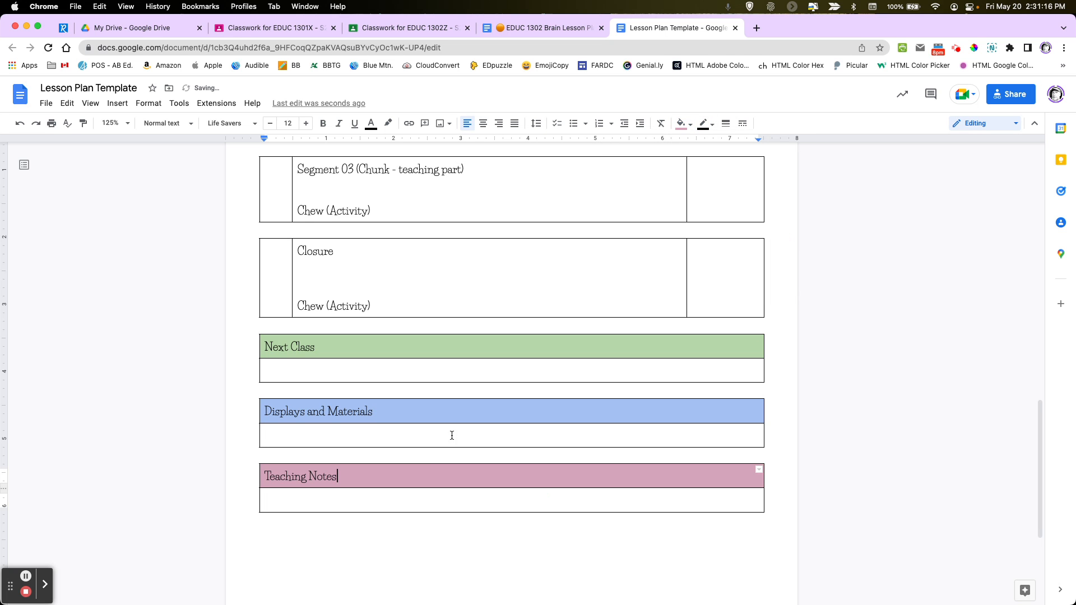
- Change the Topic cell's fill to dark red
scroll(434, 481, up, 20)
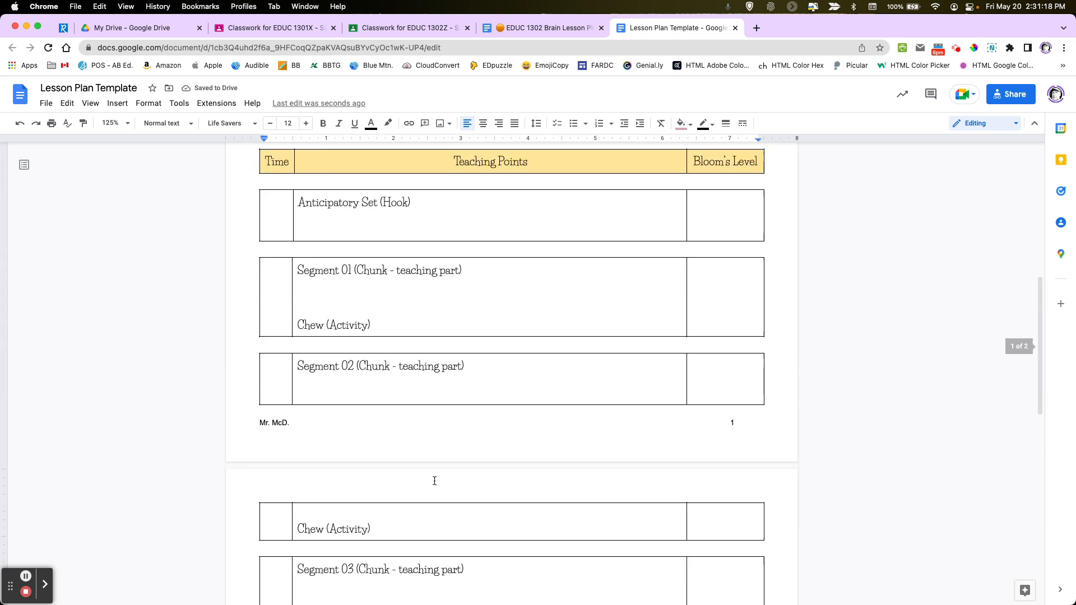
scroll(434, 480, up, 5)
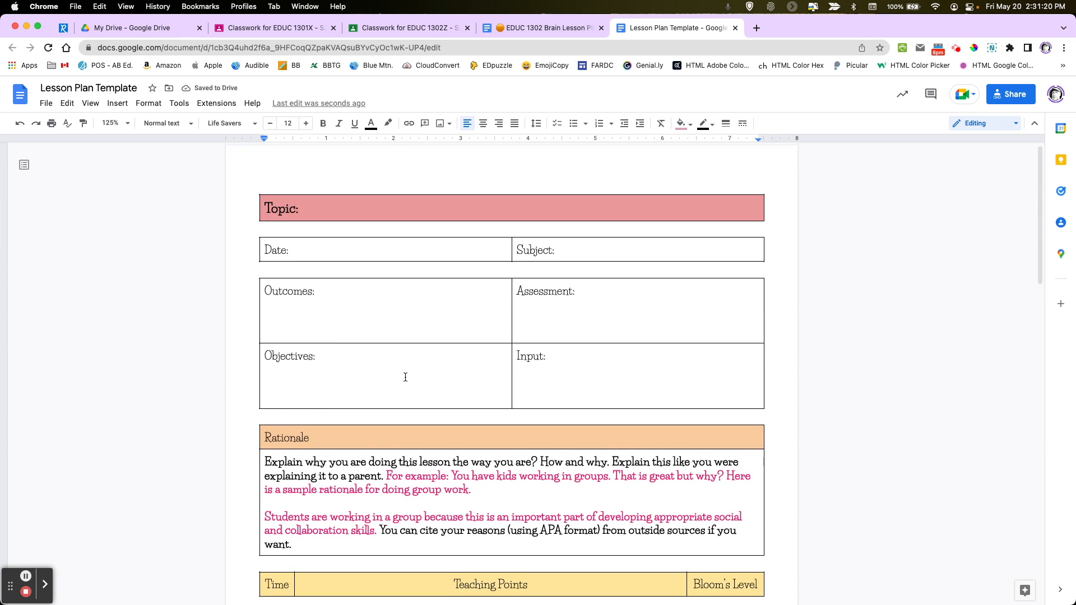
click(324, 214)
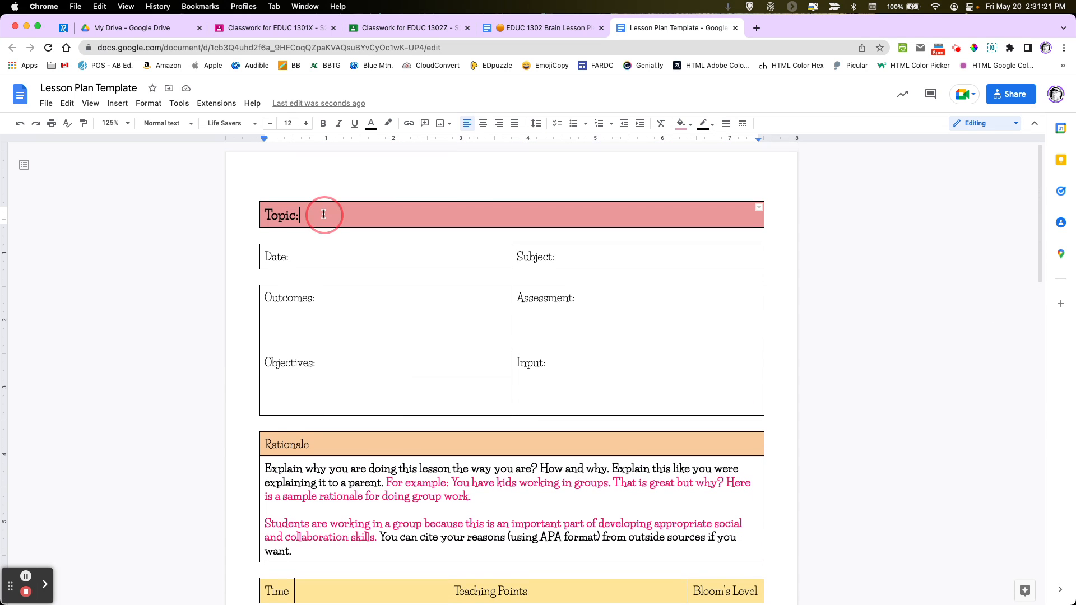
click(685, 124)
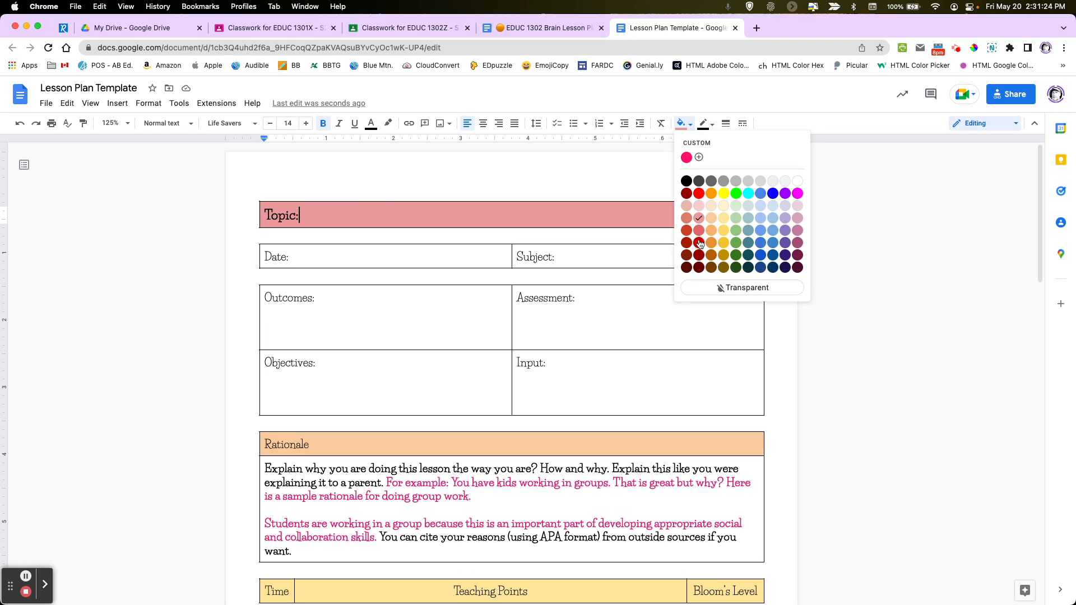
click(699, 243)
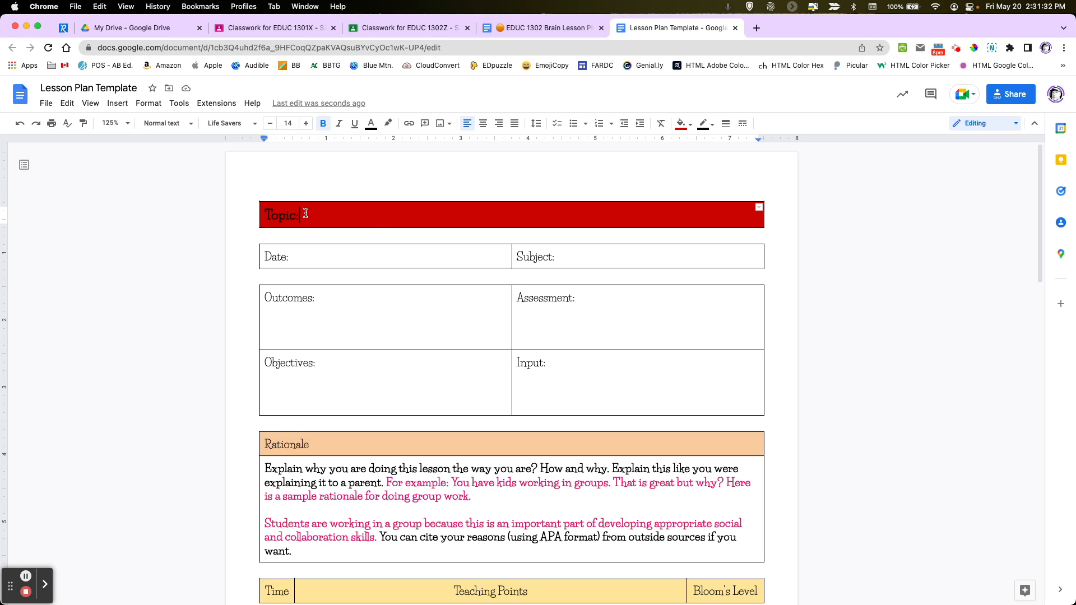
- Change the Topic heading's text color to white
drag(302, 213, 265, 213)
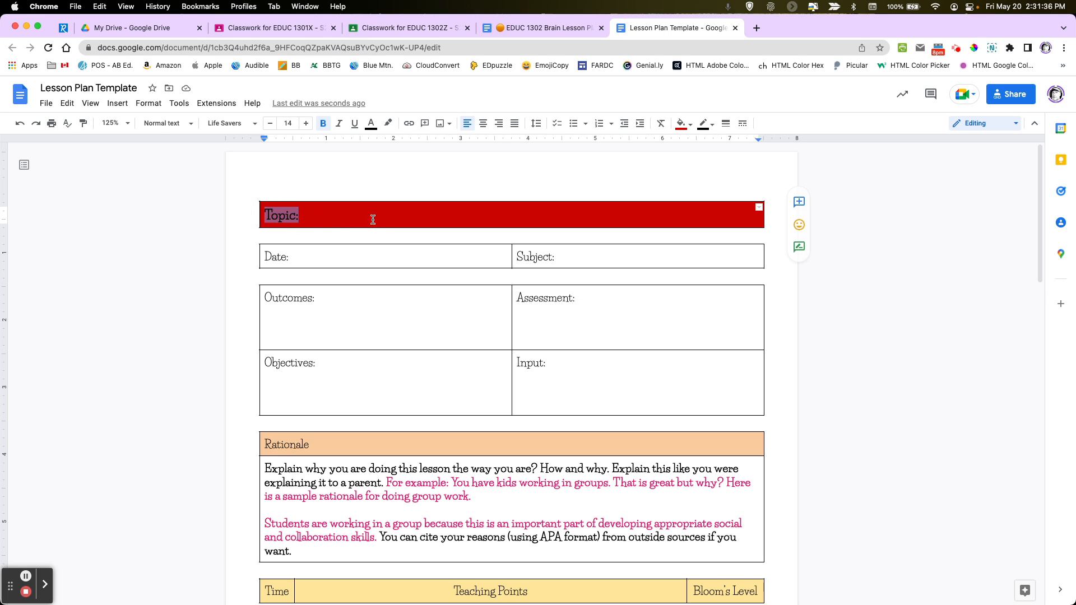
click(371, 124)
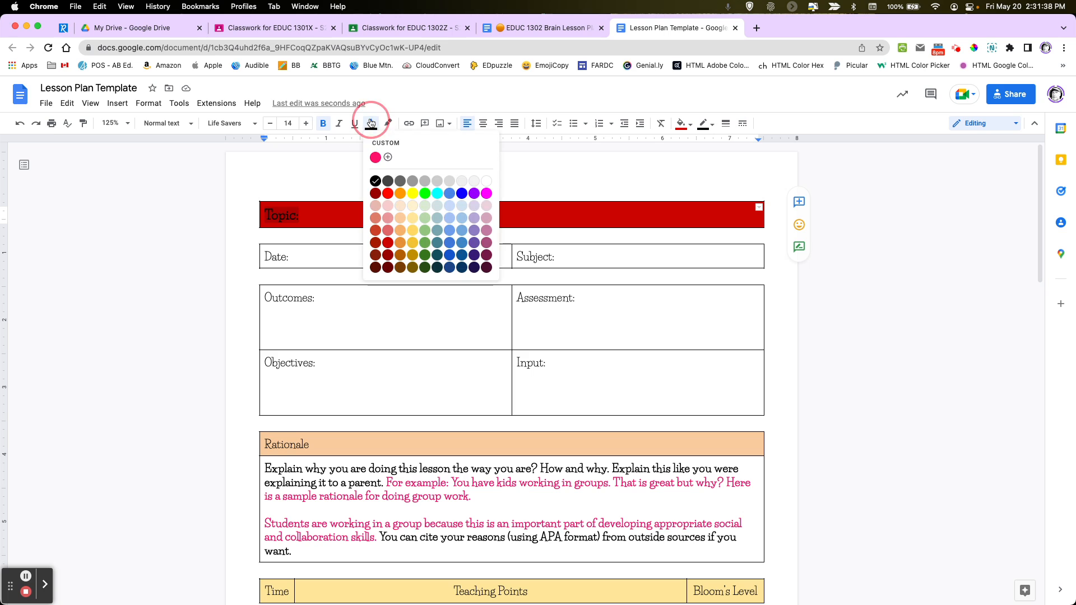
click(487, 180)
click(390, 213)
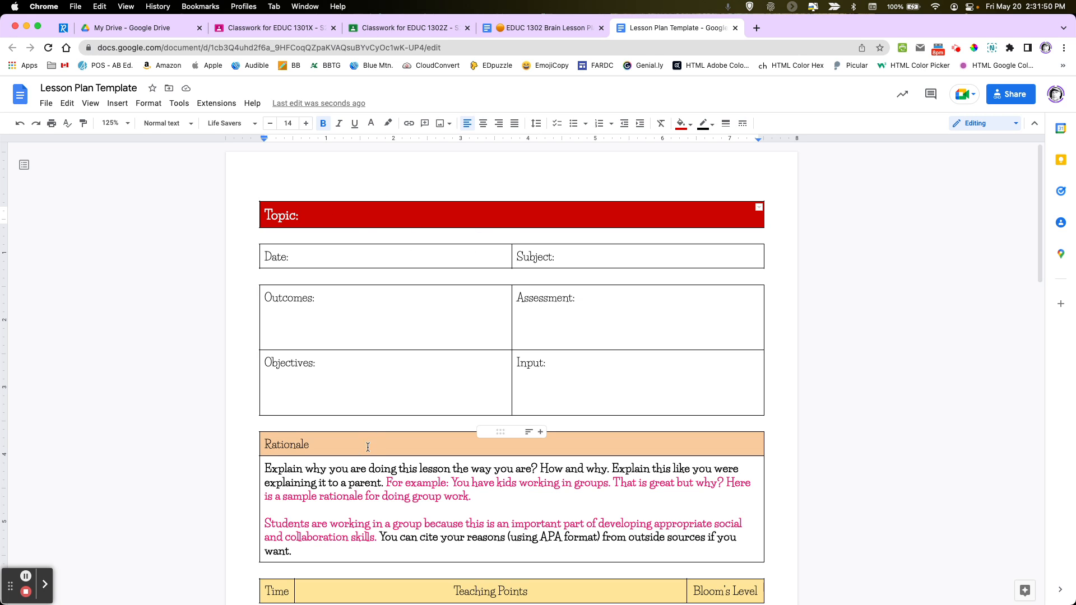
- Undo the Topic heading's white text and the cell's dark red fill
scroll(429, 499, down, 1)
scroll(430, 503, up, 1)
key(super+z)
key(super+z)
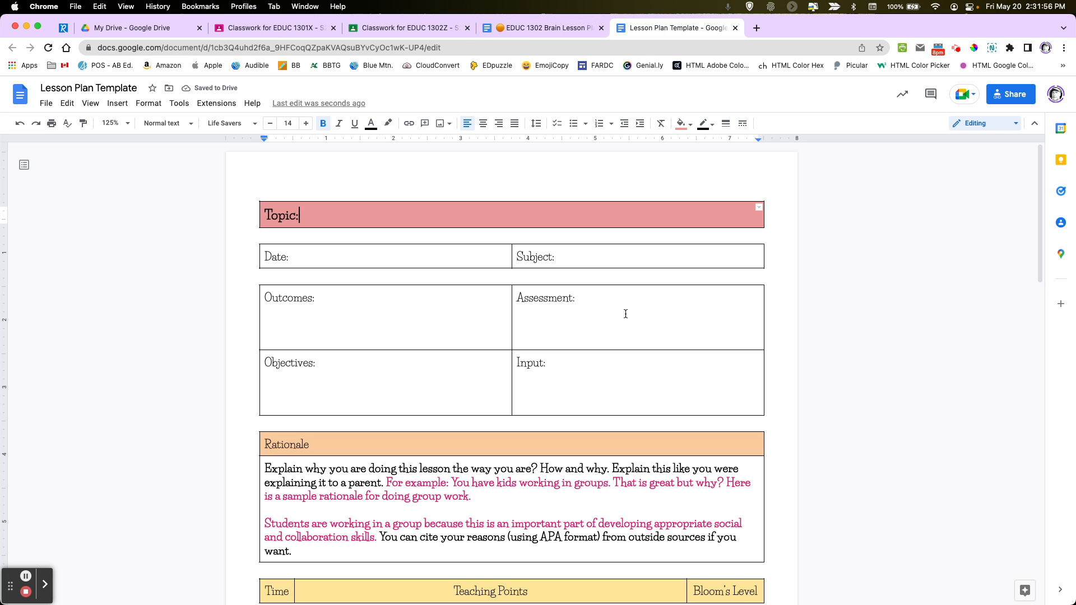
- Compare the Rationale and Teaching Points sections with the EDUC 1302 Brain Lesson Plan template, then return to the Lesson Plan Template
scroll(627, 312, down, 5)
scroll(629, 313, up, 1)
scroll(629, 312, down, 1)
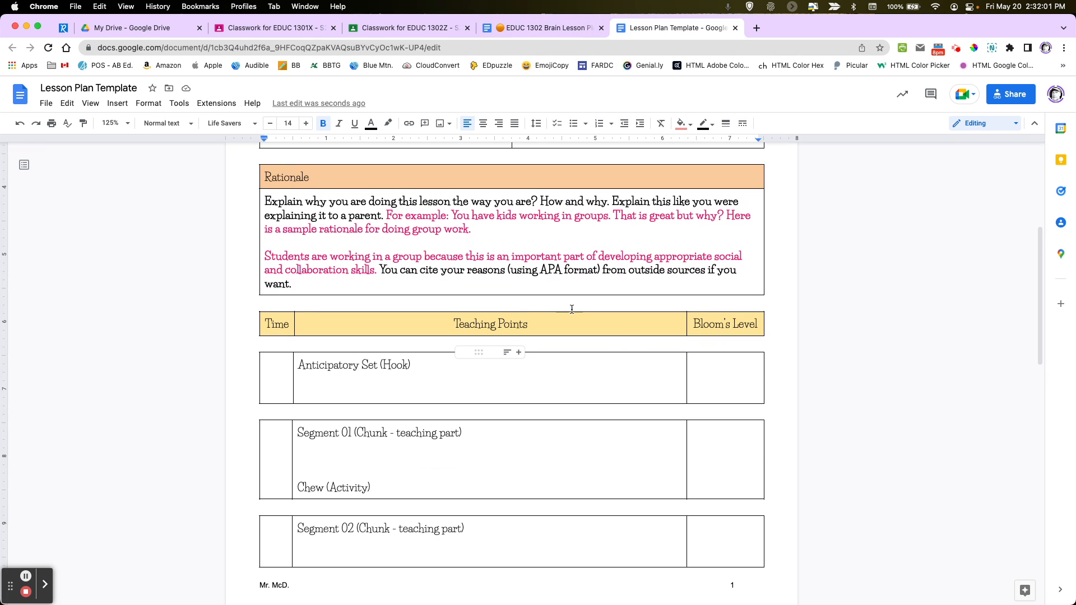
click(529, 28)
scroll(536, 381, up, 8)
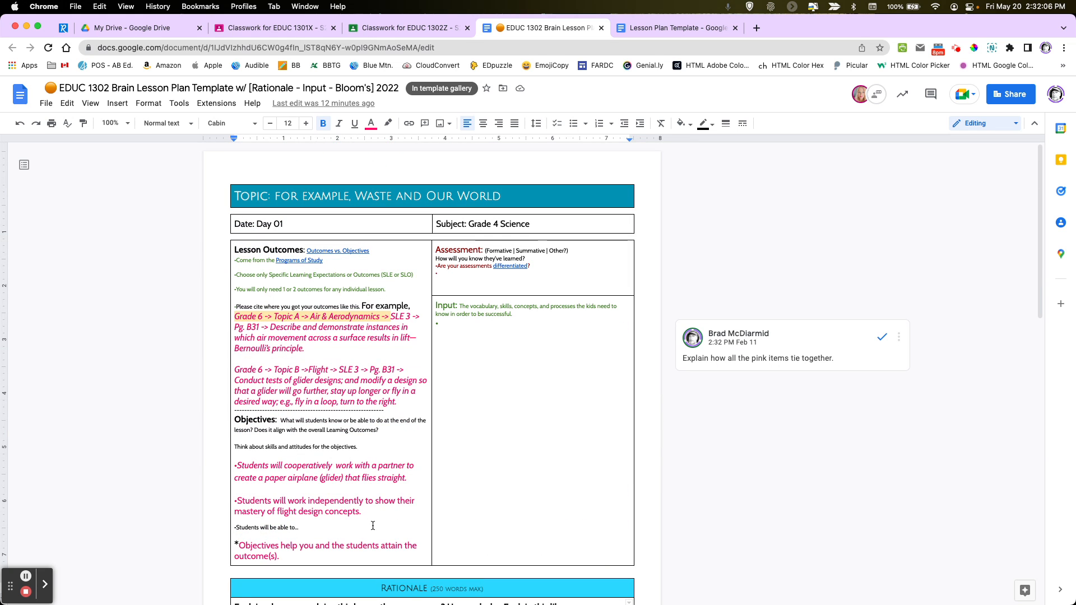
click(657, 28)
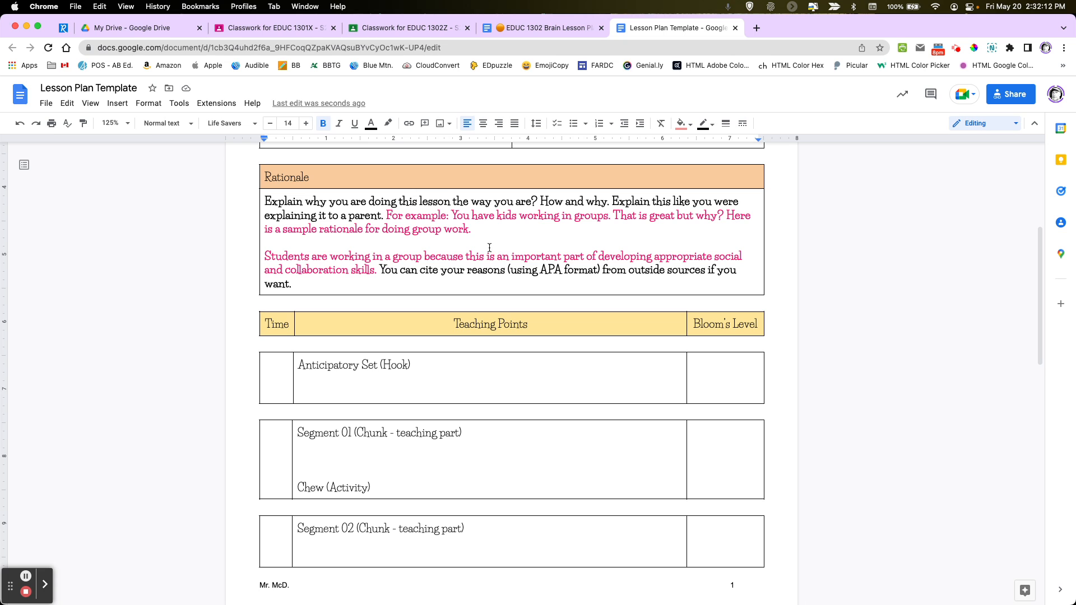
- Delete all the explanatory sample text from the cell below the Rationale heading
scroll(489, 248, up, 4)
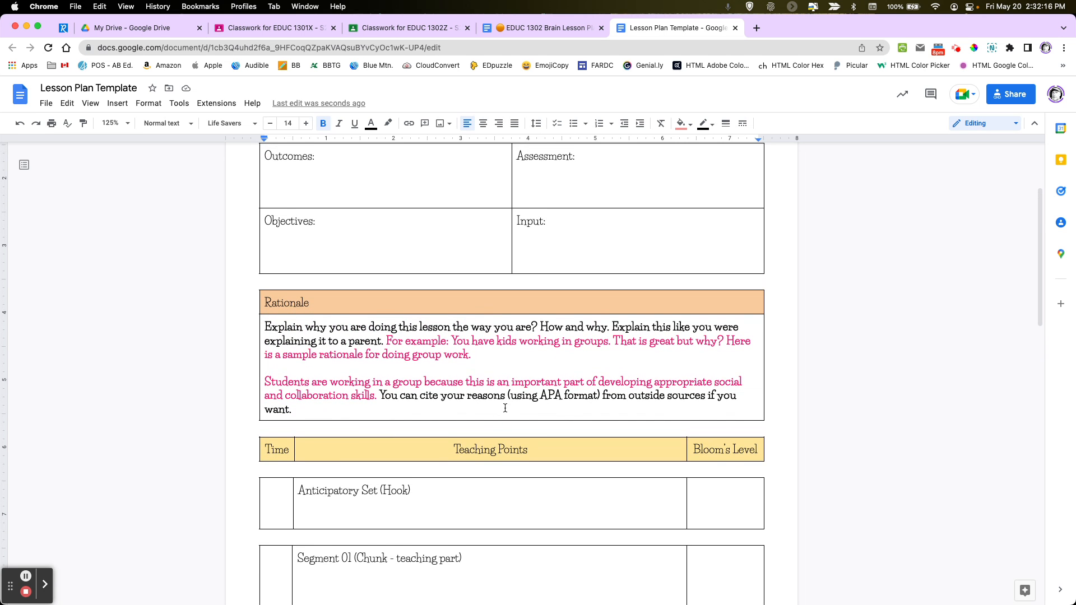
click(295, 411)
drag(295, 411, 268, 326)
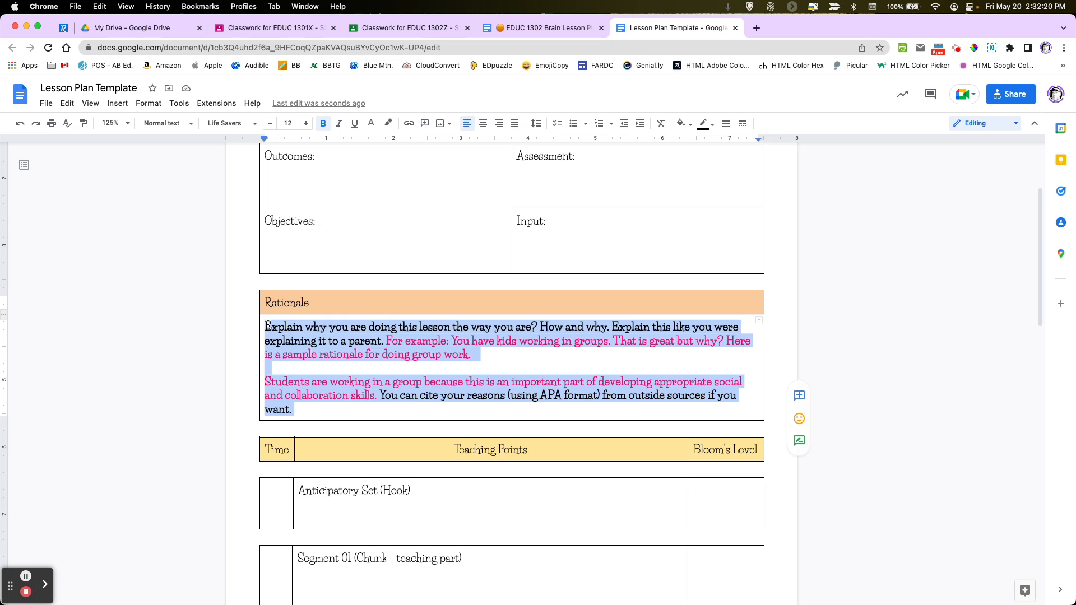
key(BackSpace)
- Review both pages of the lesson plan template and compare its layout with the EDUC 1302 Brain Lesson Plan template
scroll(450, 397, up, 3)
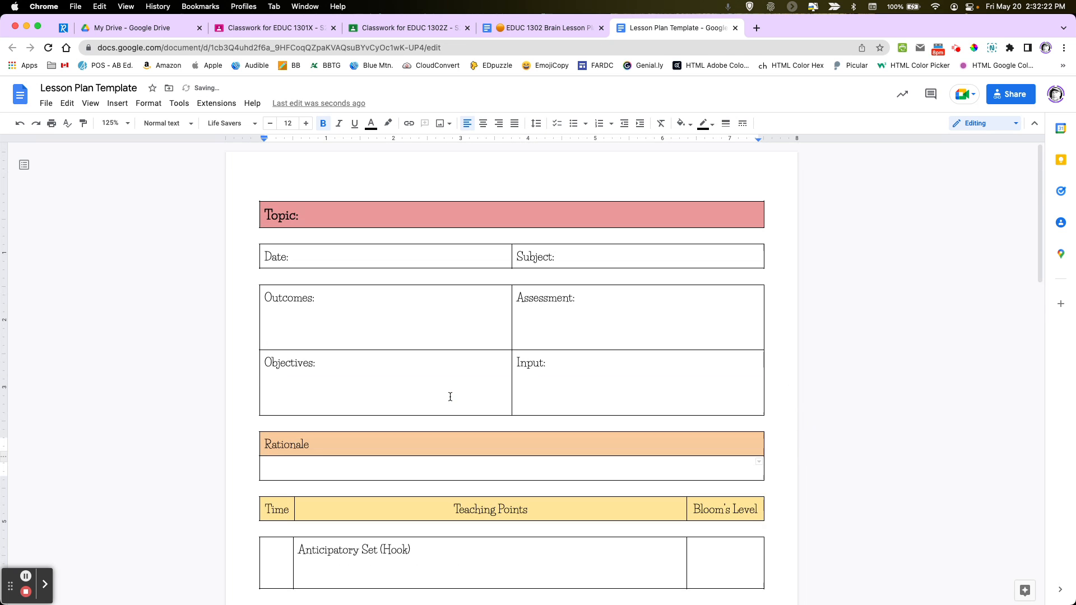
scroll(450, 396, down, 8)
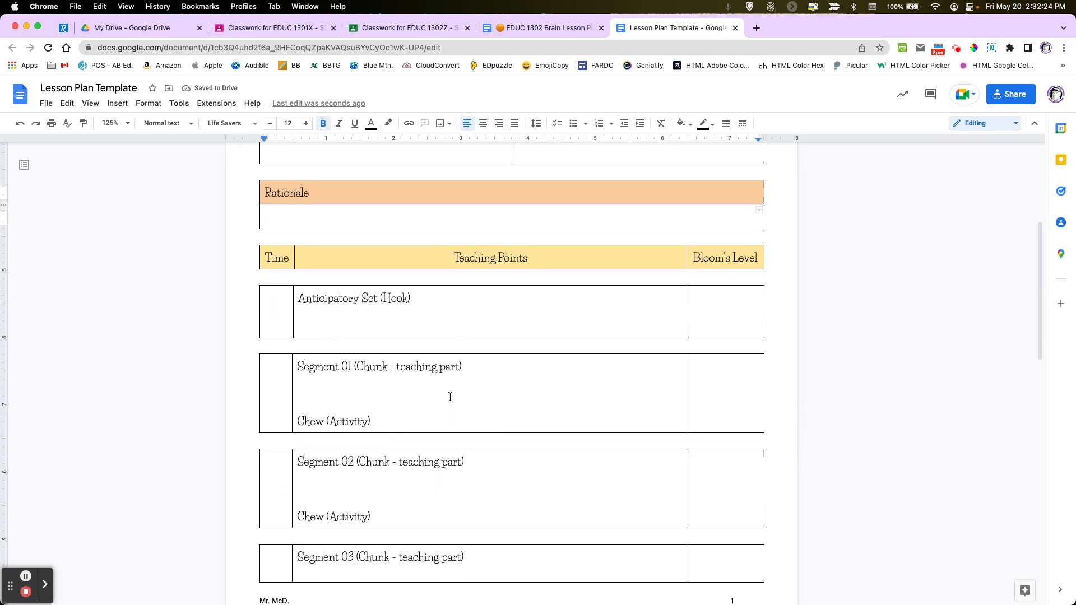
scroll(450, 397, down, 6)
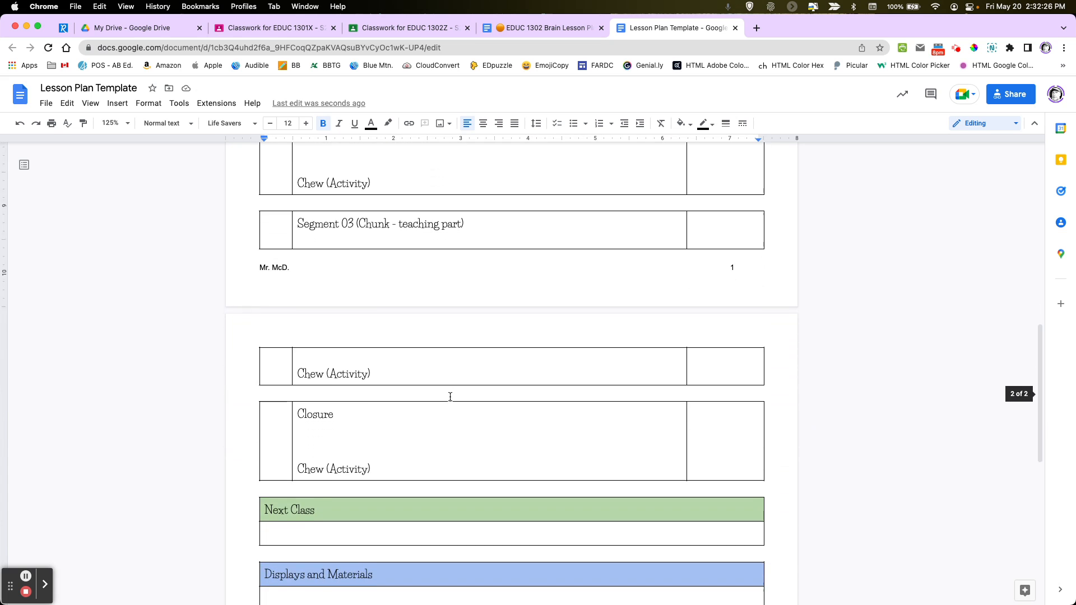
scroll(450, 397, down, 1)
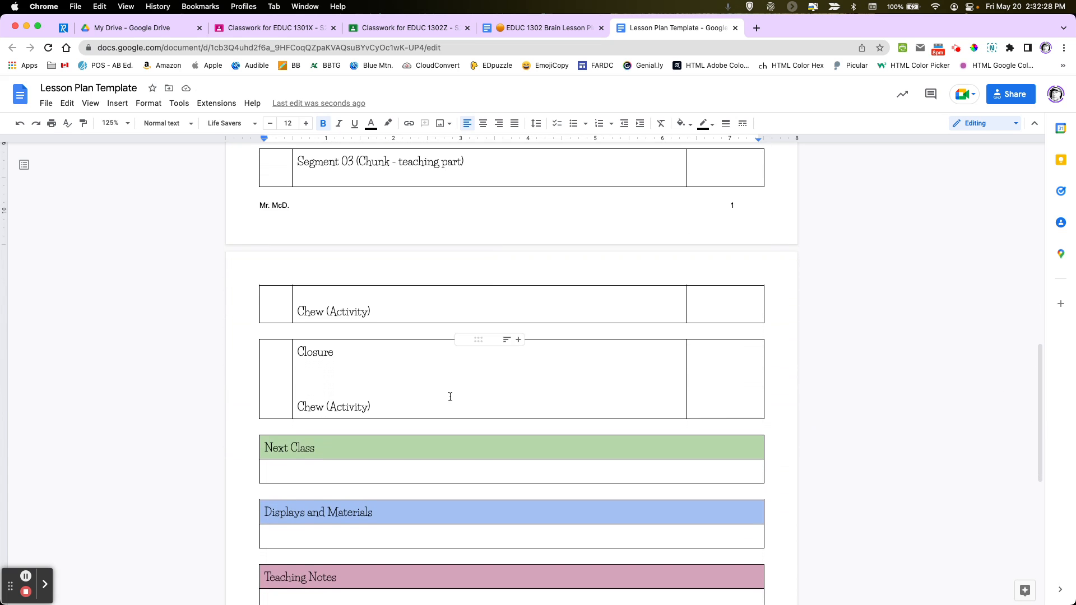
scroll(450, 397, down, 4)
scroll(450, 397, up, 13)
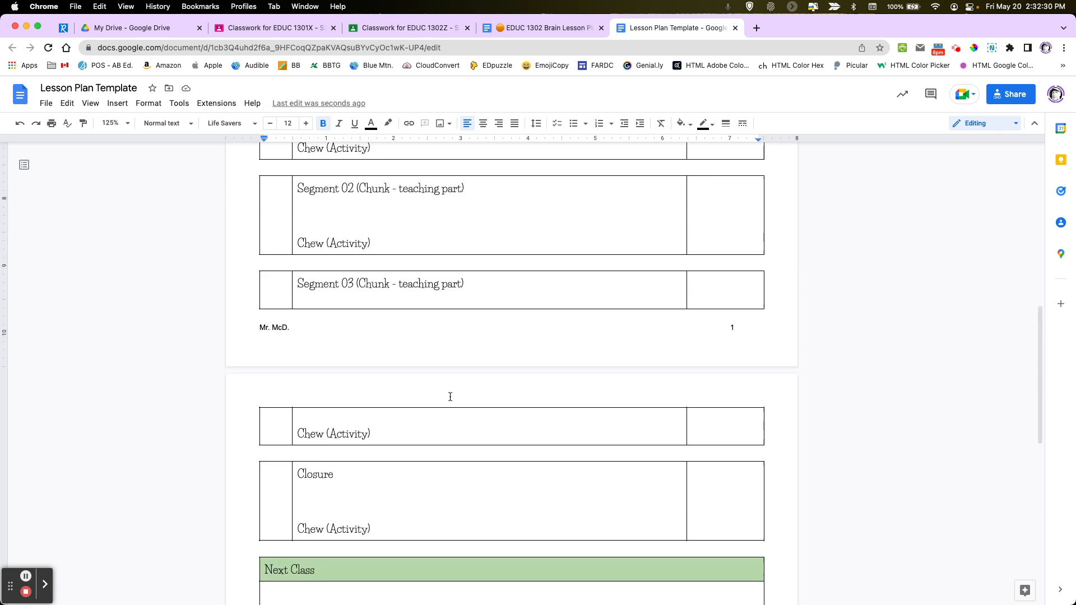
scroll(450, 397, up, 4)
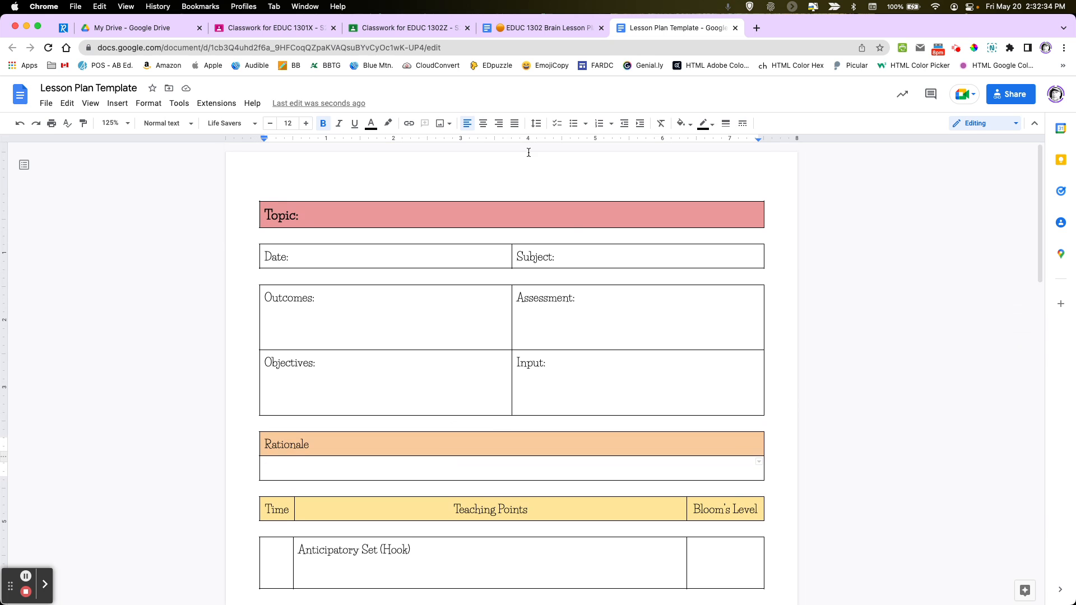
click(548, 25)
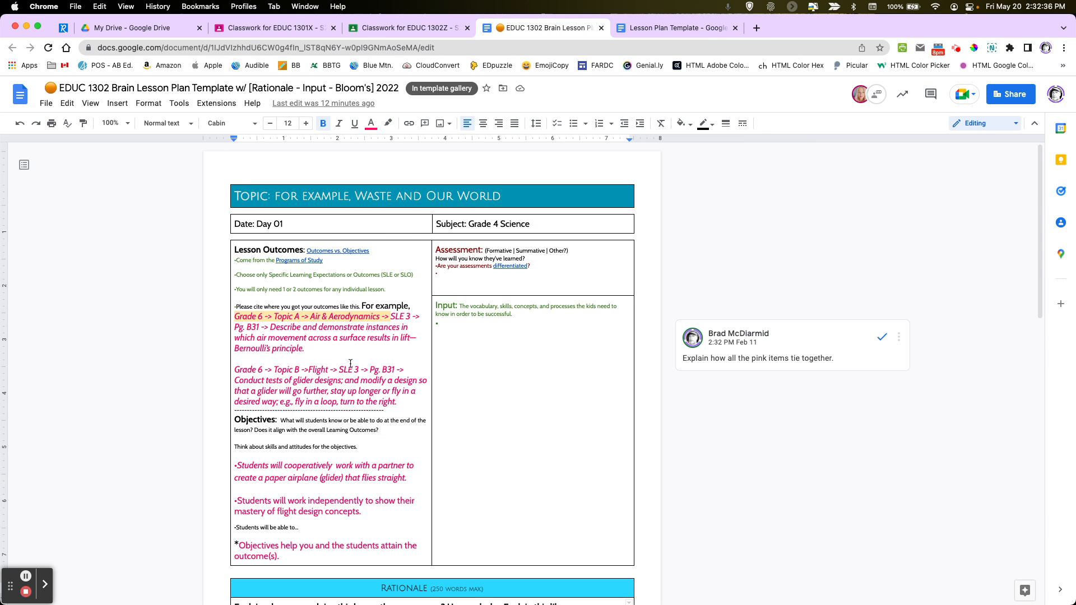
click(676, 26)
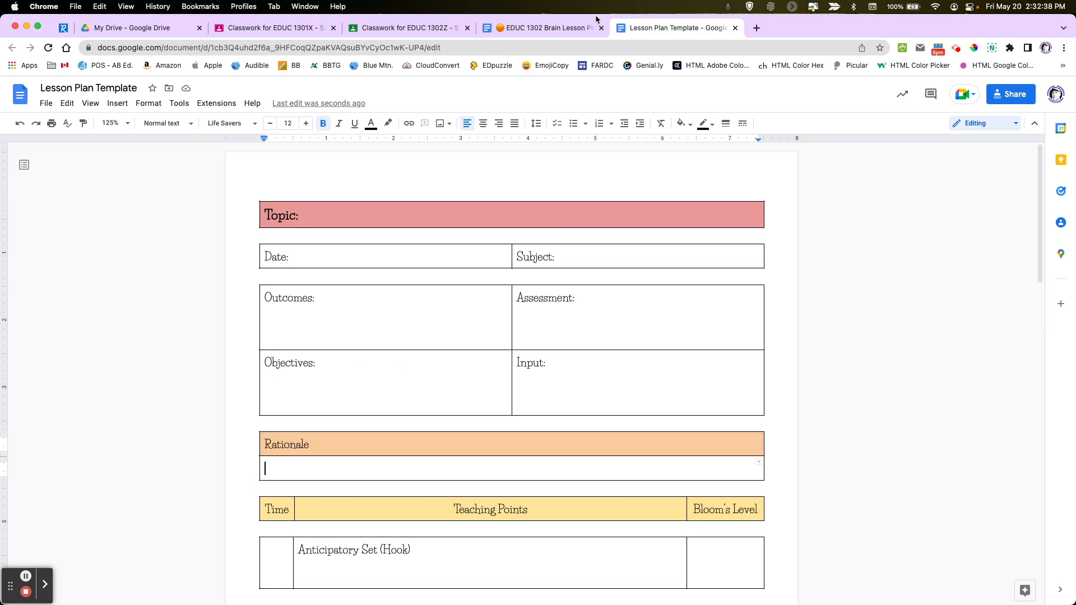
click(46, 103)
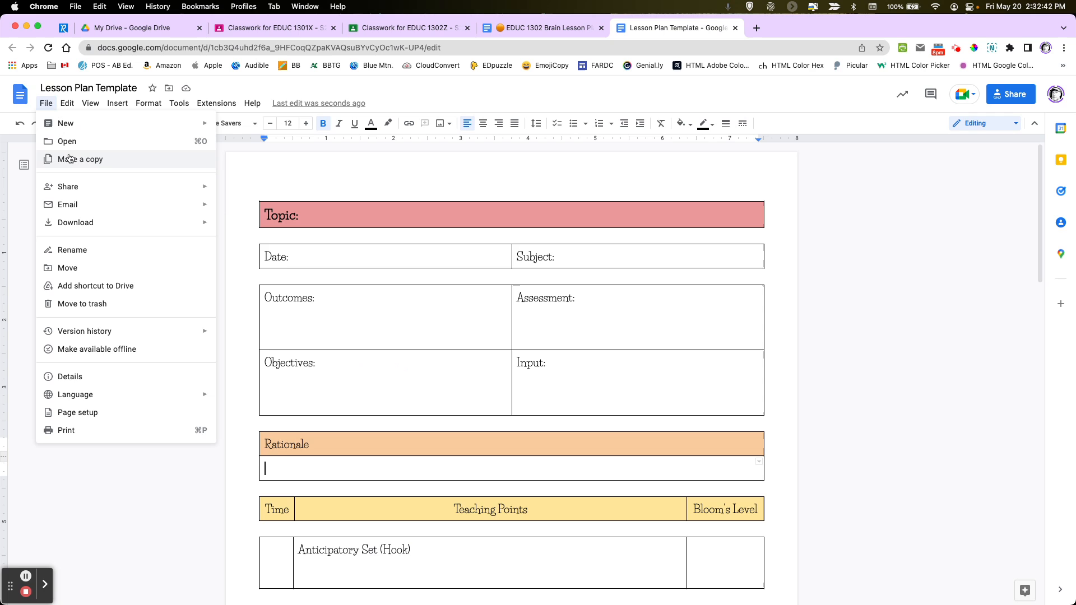
click(304, 165)
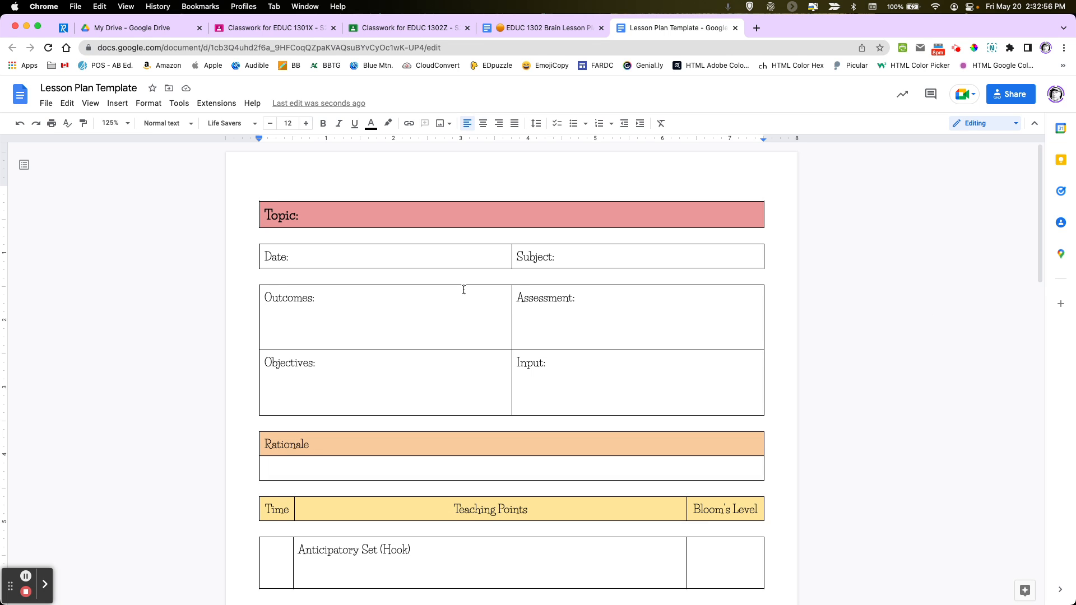
scroll(464, 290, down, 1)
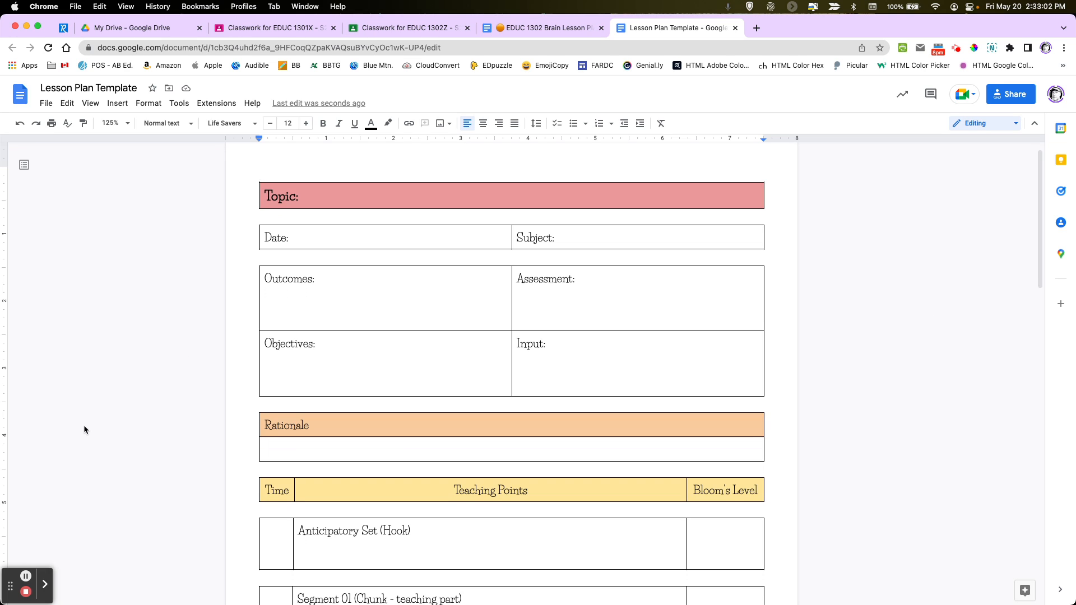
scroll(84, 429, down, 2)
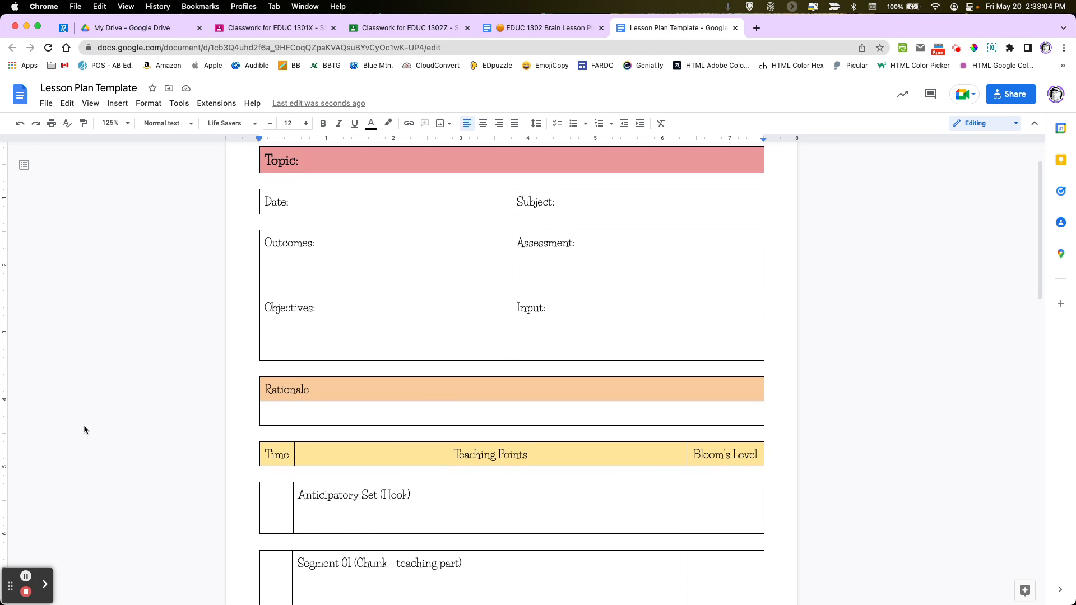